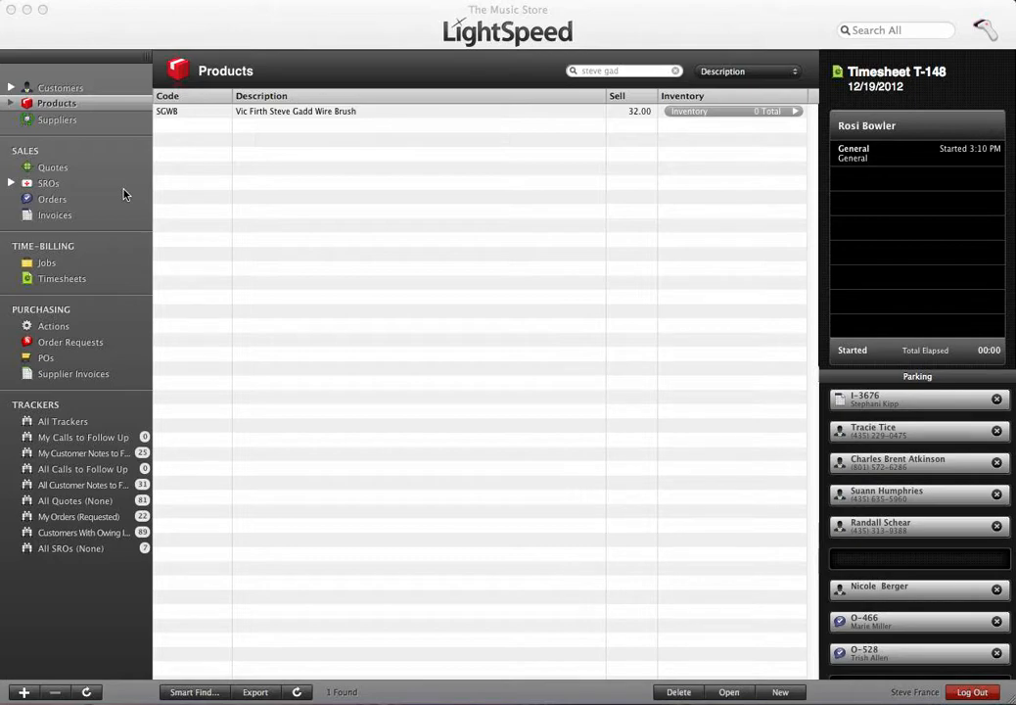
Search the customer list by the test customer's name and open that customer's record
left_click(63, 95)
left_click(61, 88)
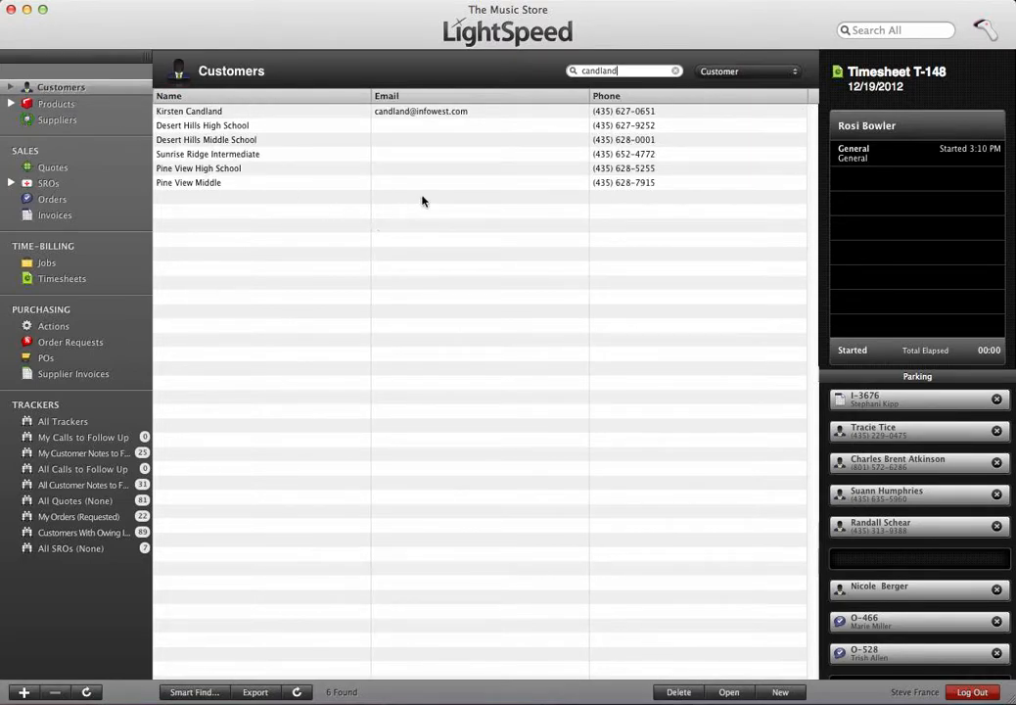
double_click(630, 72)
type("steve fra")
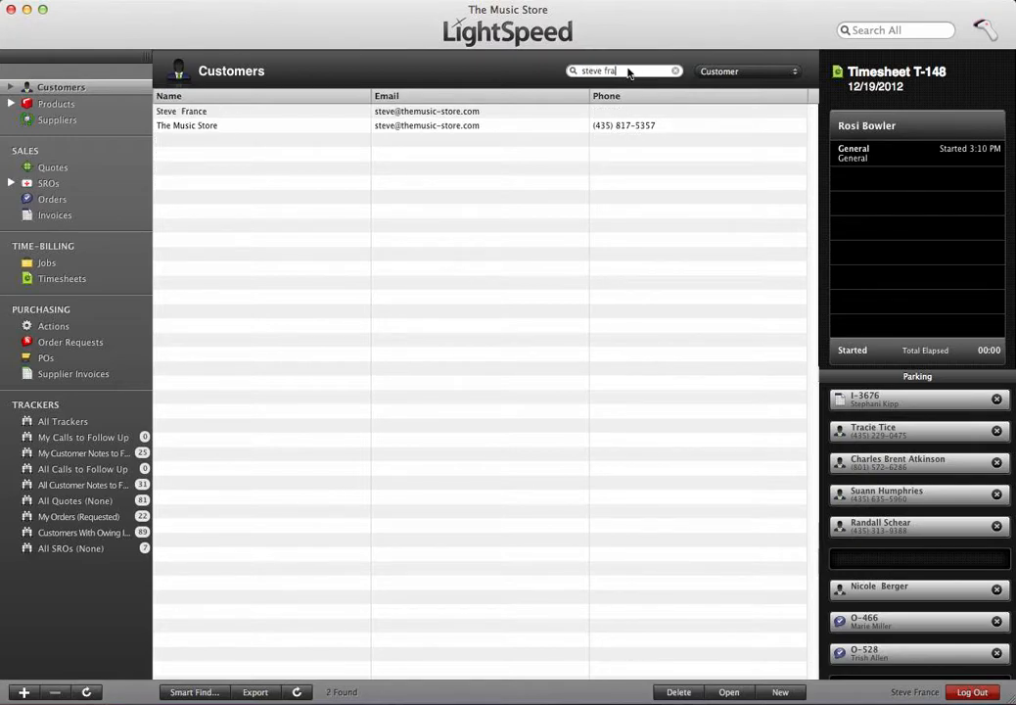
double_click(368, 111)
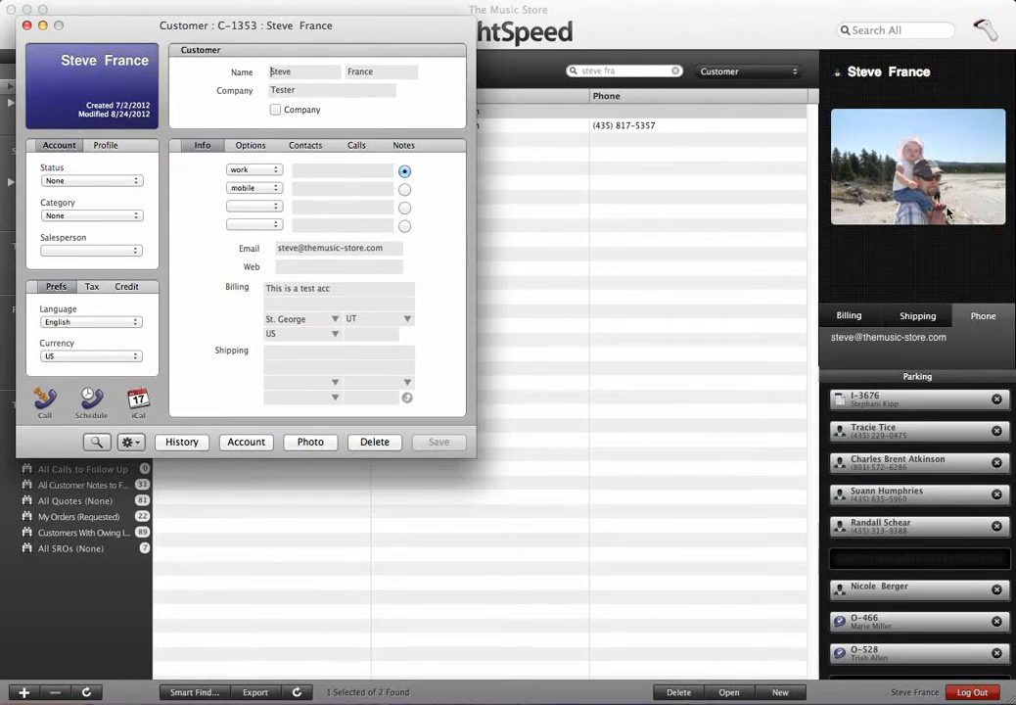
Start a new invoice for the customer and add RJB1020, RICO ROYAL, ALTO SAX, #2, 10 BX
left_click(130, 443)
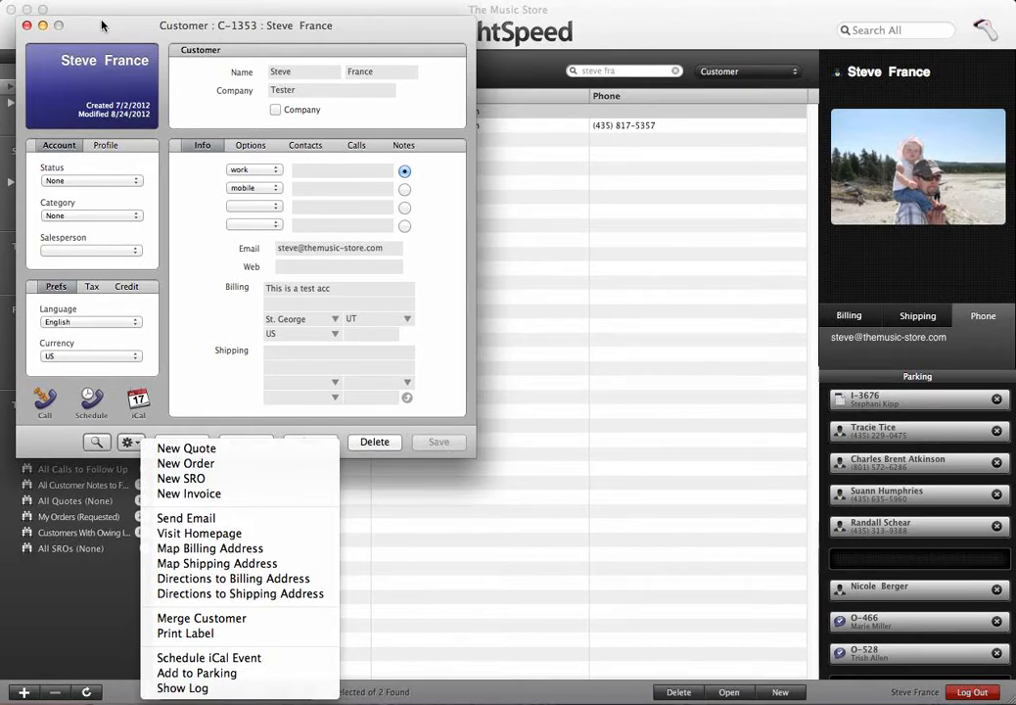
left_click(183, 494)
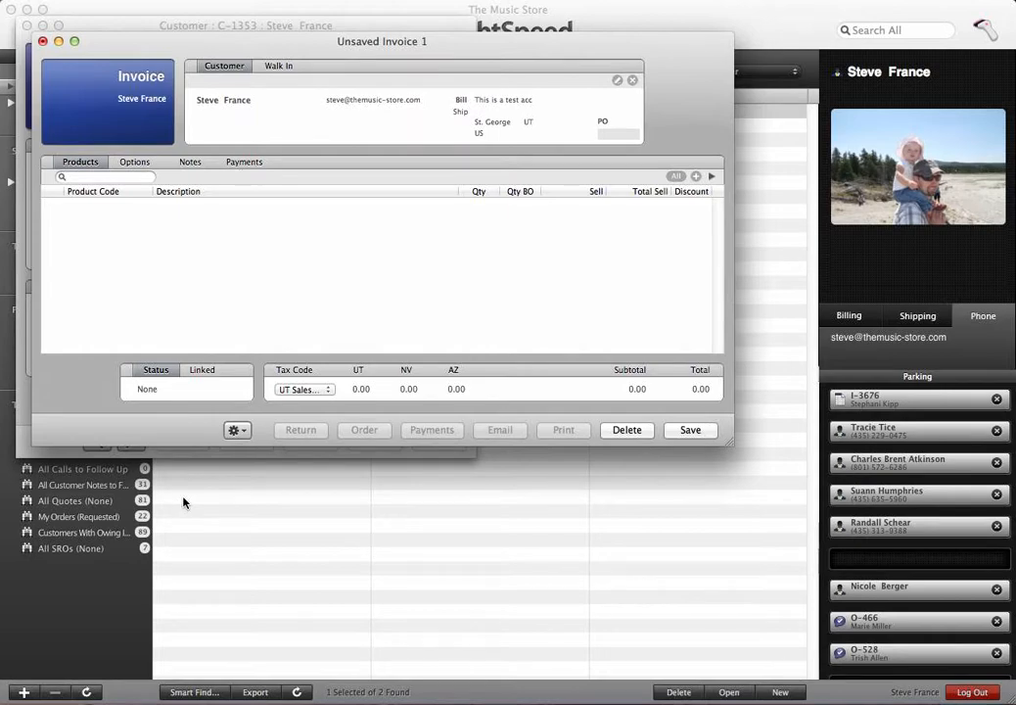
left_click(101, 178)
type("rico roy")
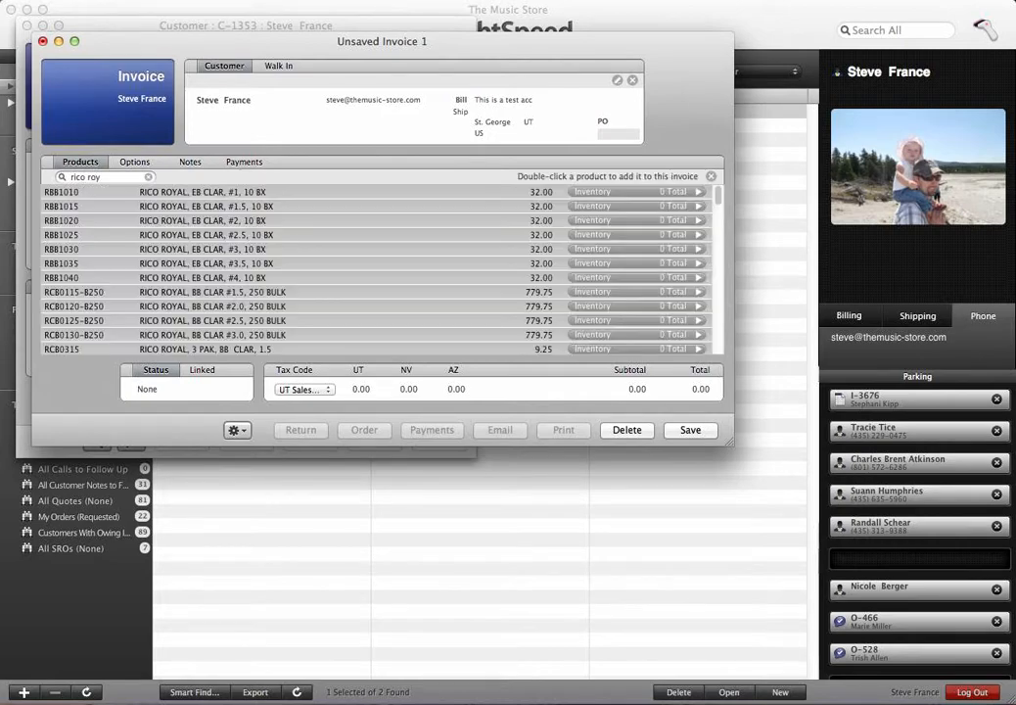
scroll(137, 235, "down", 10)
left_click(143, 235)
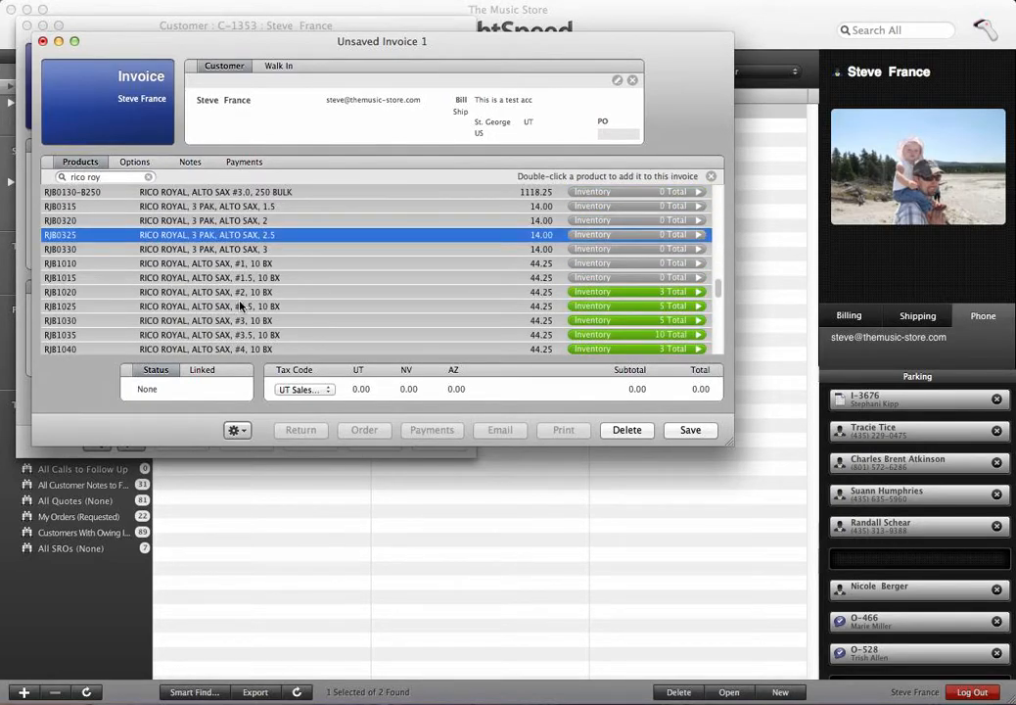
left_click(225, 293)
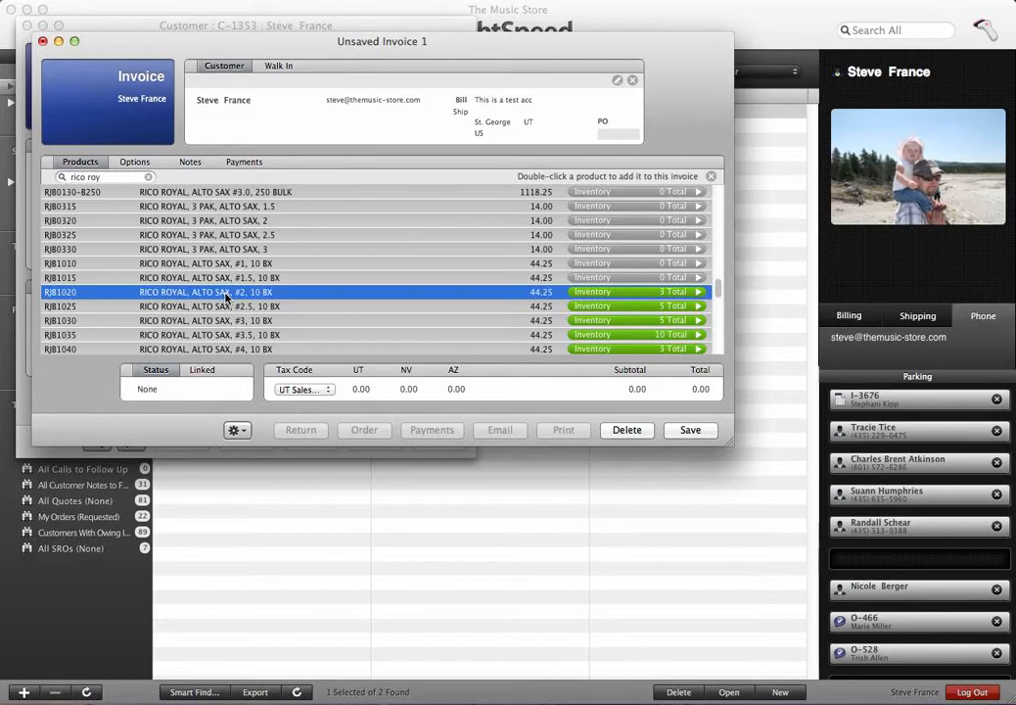
double_click(225, 294)
Apply a 35% discount to the RJB1020 alto sax reeds on the invoice
left_click(686, 206)
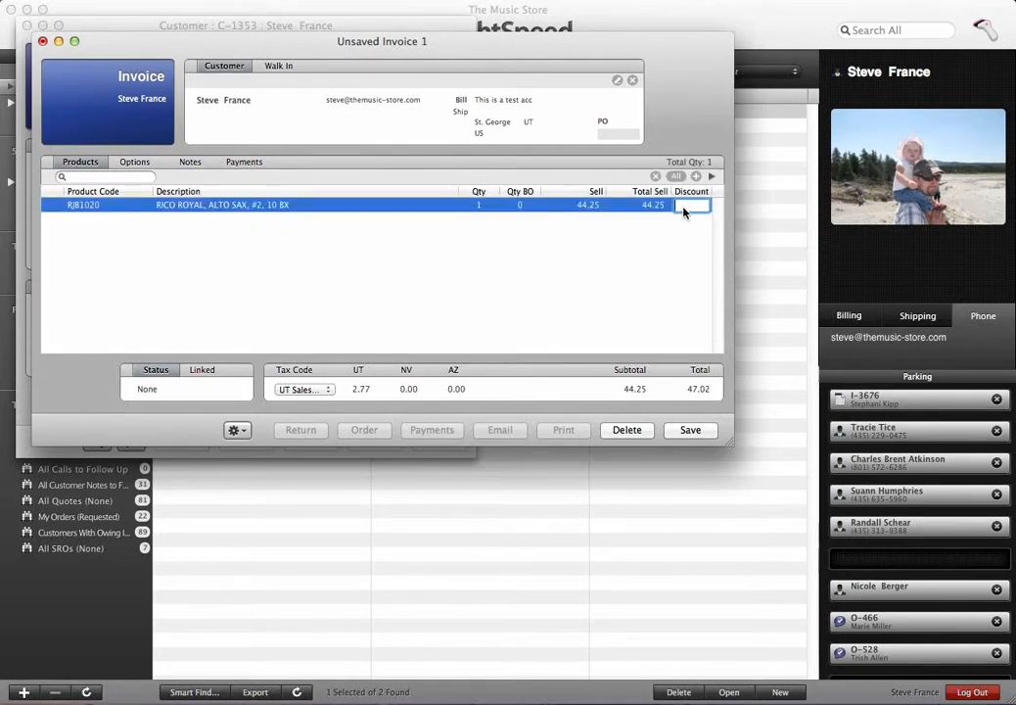
type("35")
key("Return")
Look up pt900 and add the PT900W Tilting Timbale Stand to the invoice
left_click(117, 177)
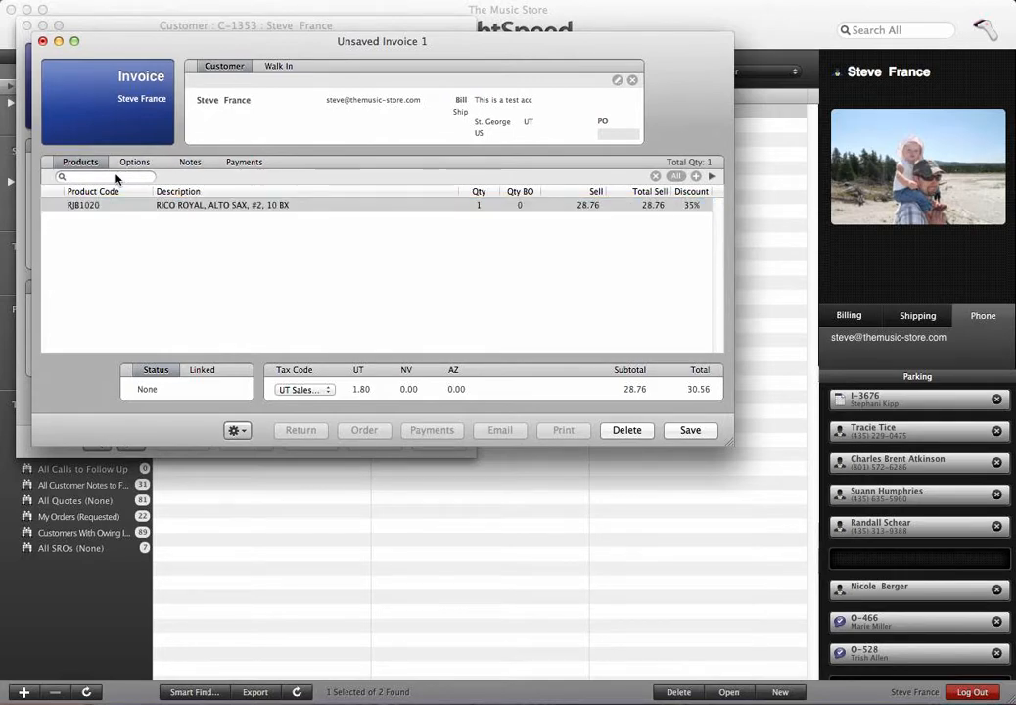
type("pt900")
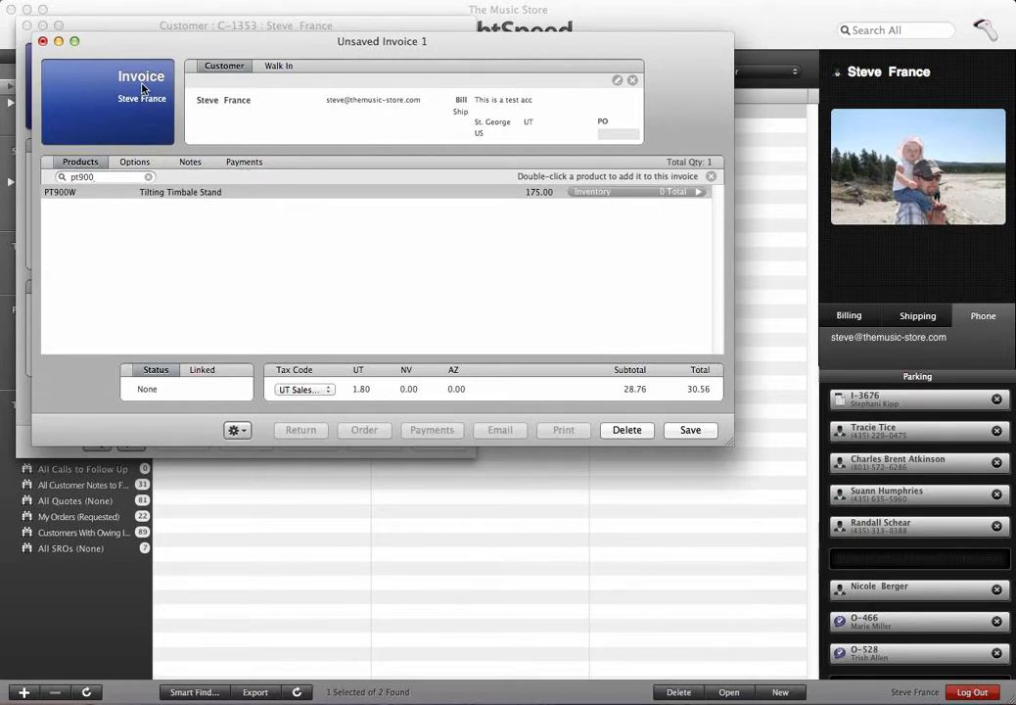
double_click(180, 193)
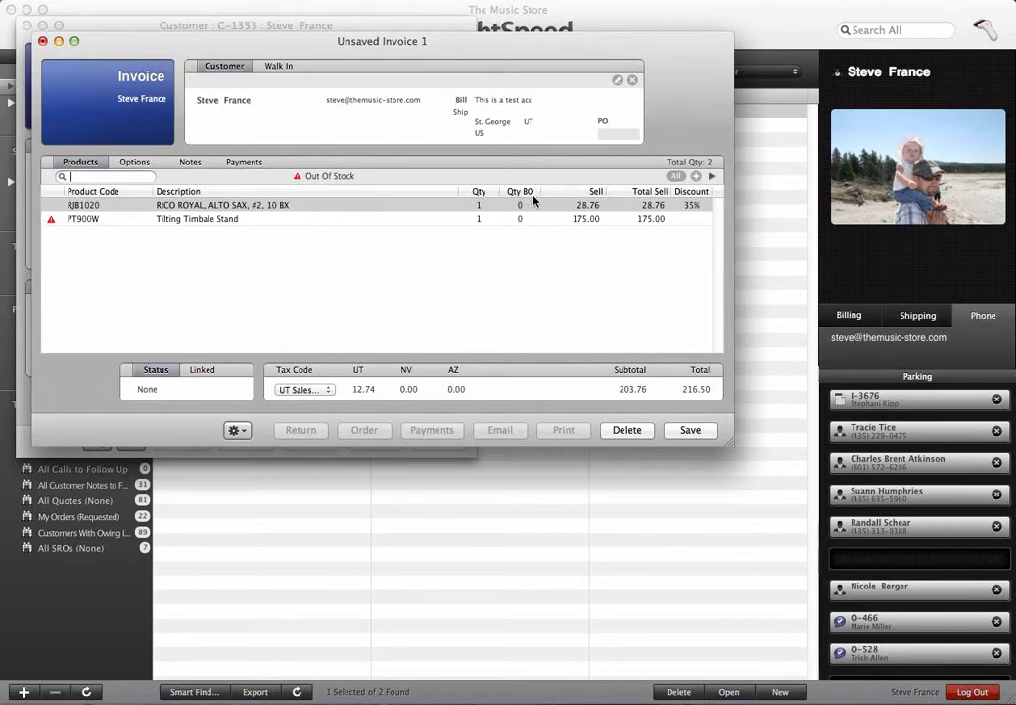
Put the Tilting Timbale Stand on backorder by setting its backorder quantity to 1 and its regular quantity to 0
left_click(520, 222)
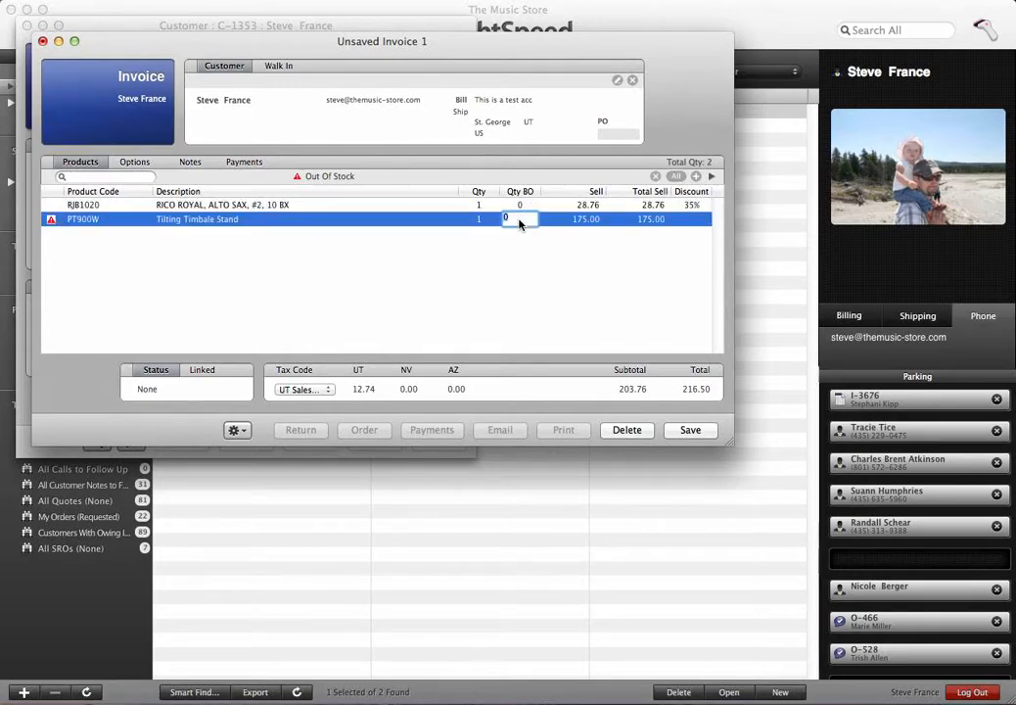
type("1")
left_click(481, 220)
type("0")
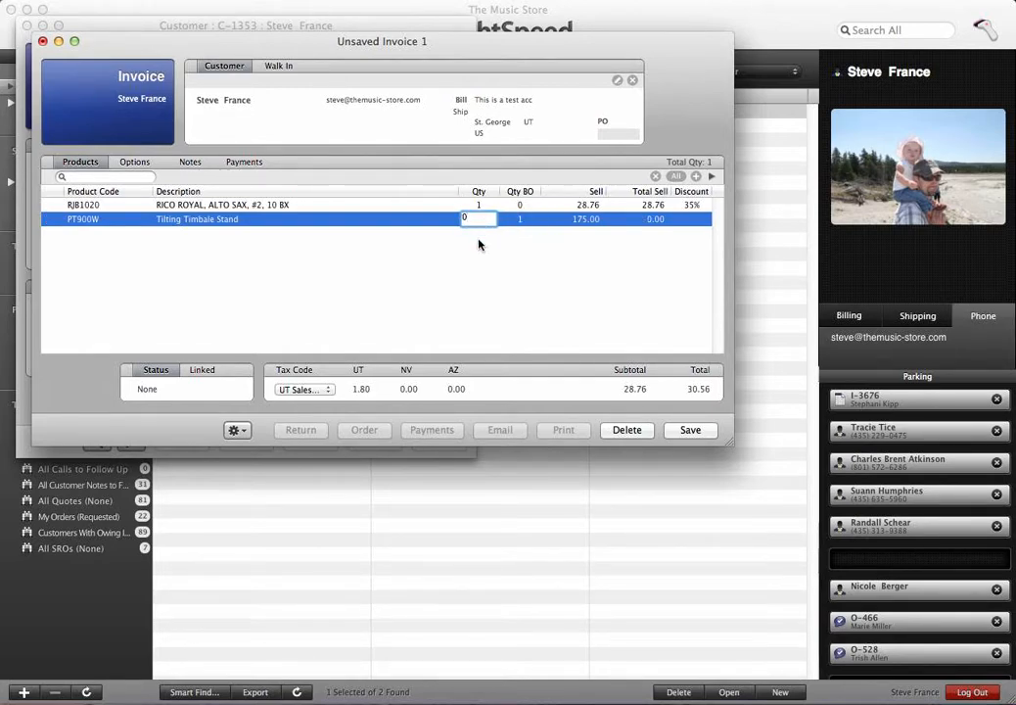
left_click(479, 274)
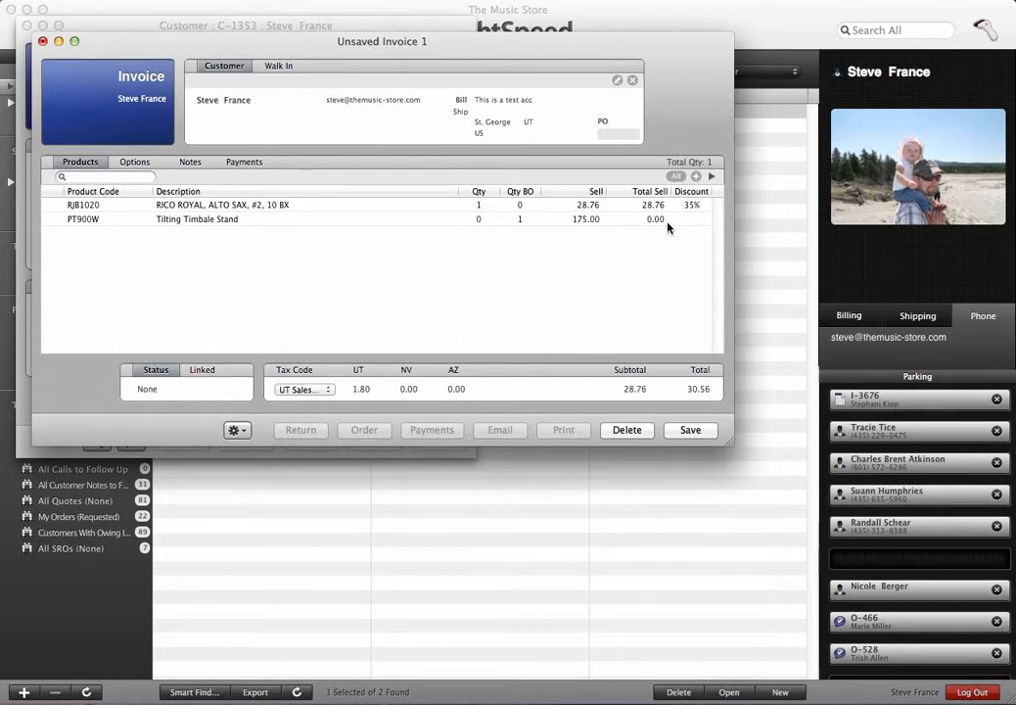
Save the invoice with the backorder prepaid and record a cash payment of 216.50
left_click(689, 432)
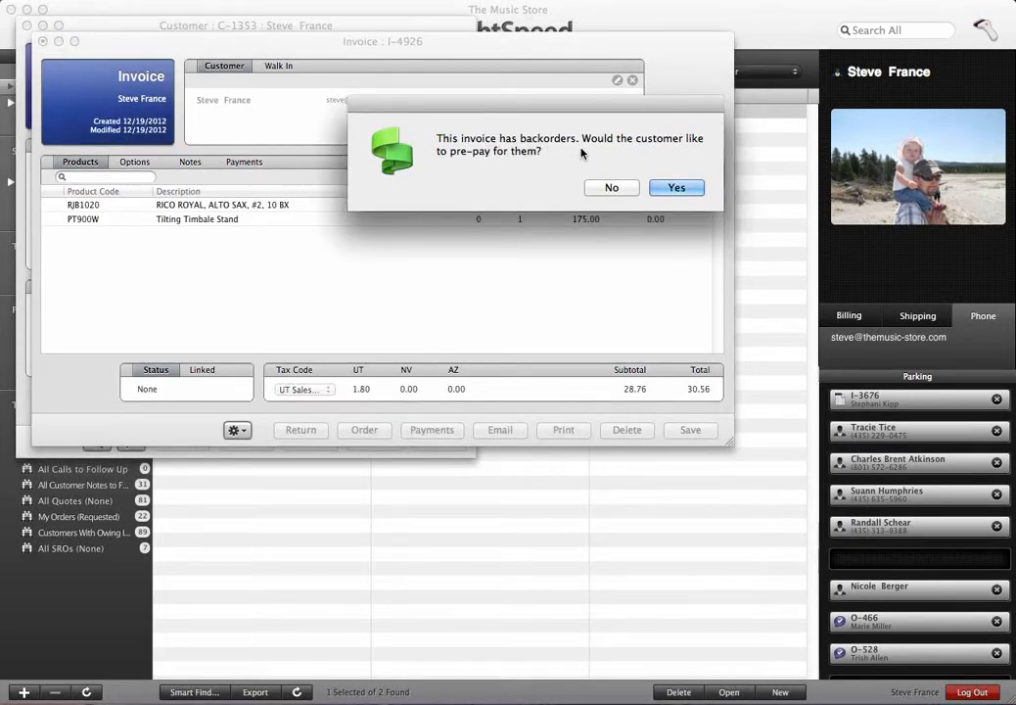
left_click(677, 189)
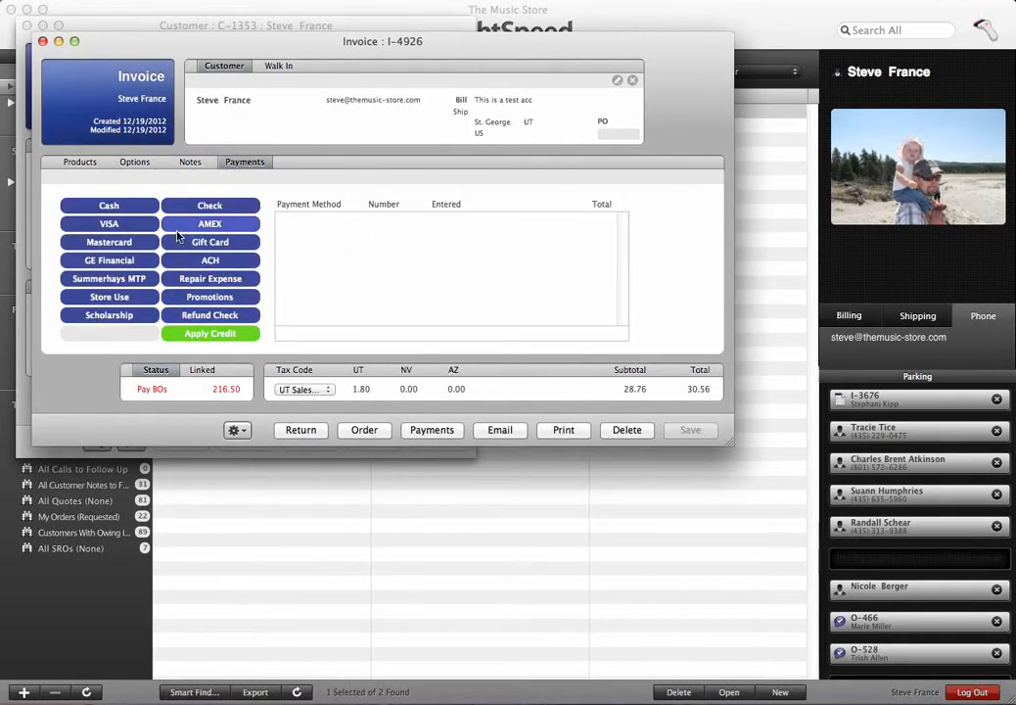
left_click(123, 205)
left_click(442, 250)
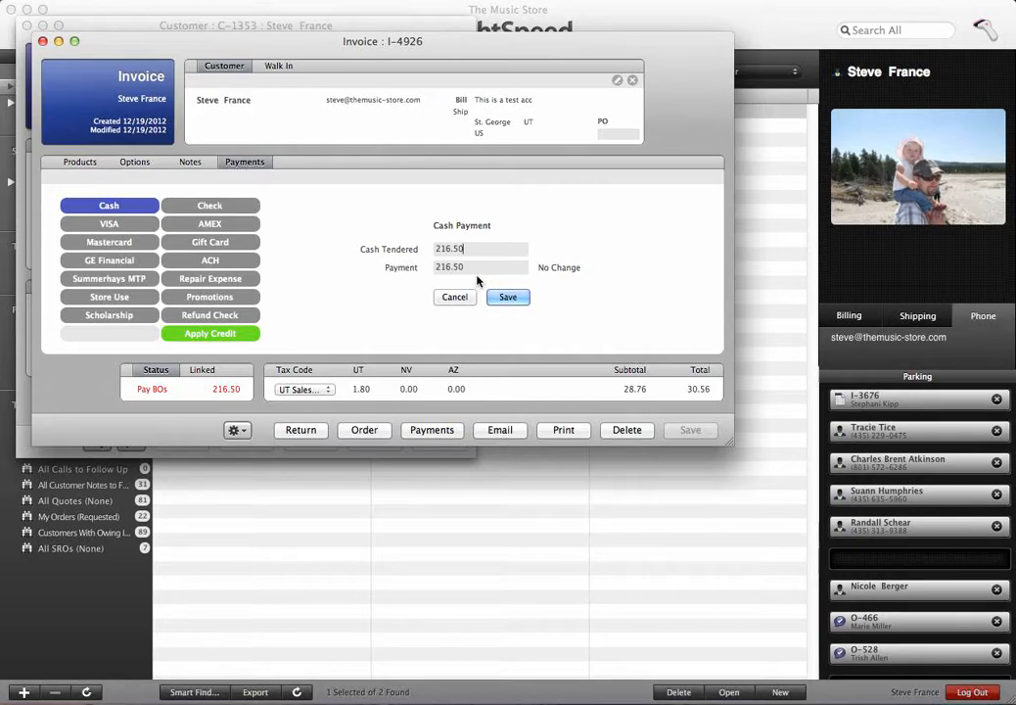
left_click(508, 297)
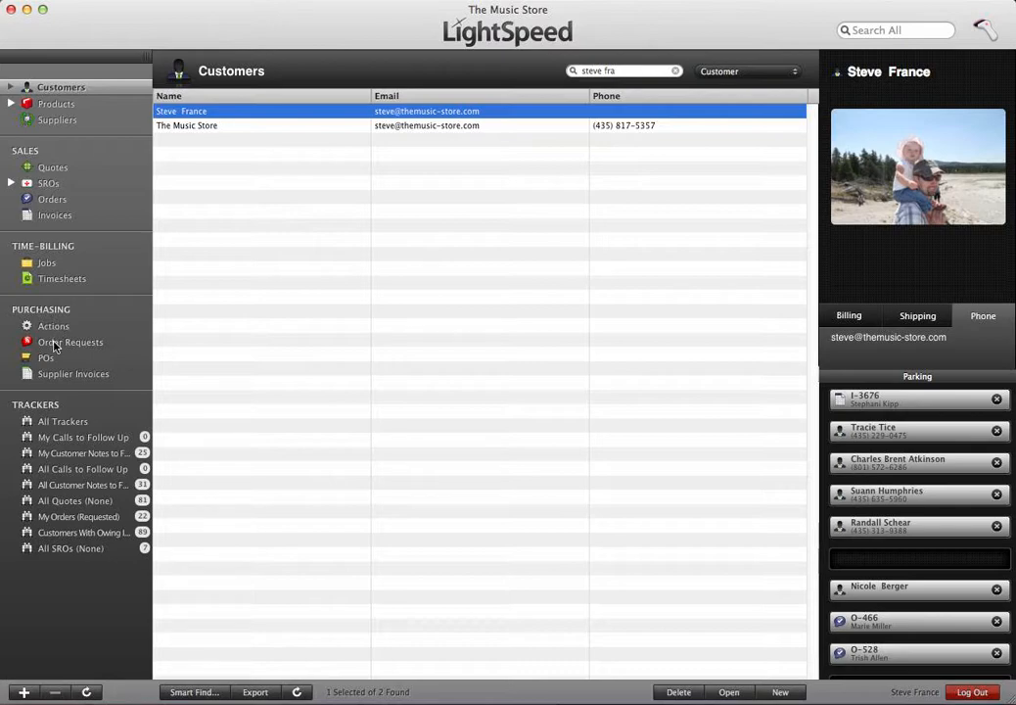
Create and save an order from the invoice for the backordered Tilting Timbale Stand, and refresh the order requests list
left_click(55, 342)
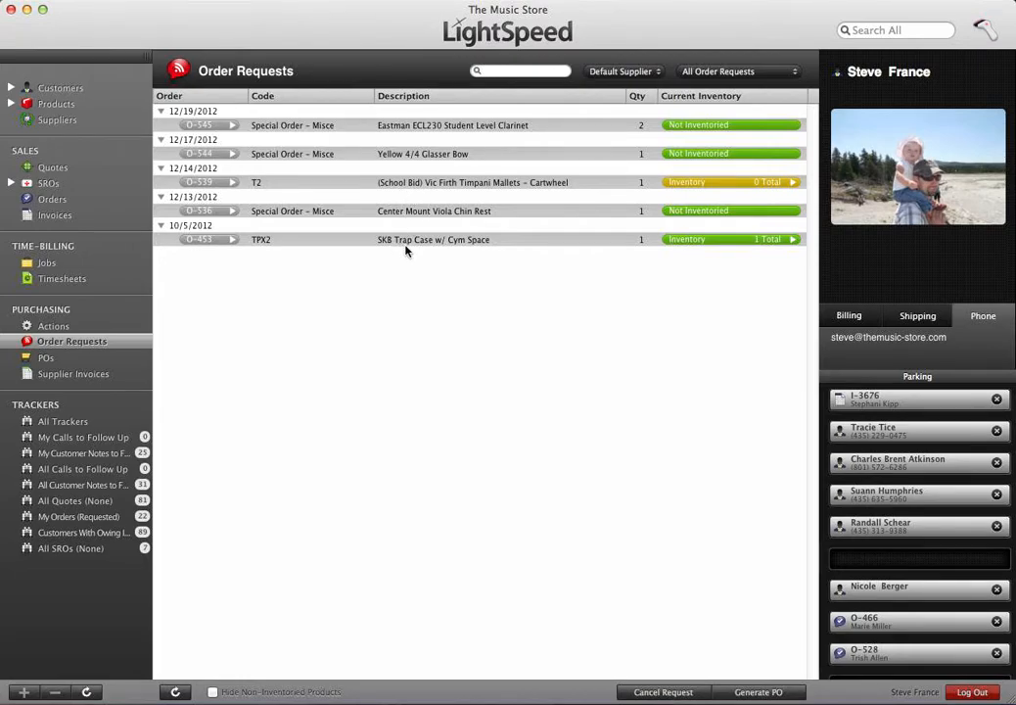
key("ctrl+Down")
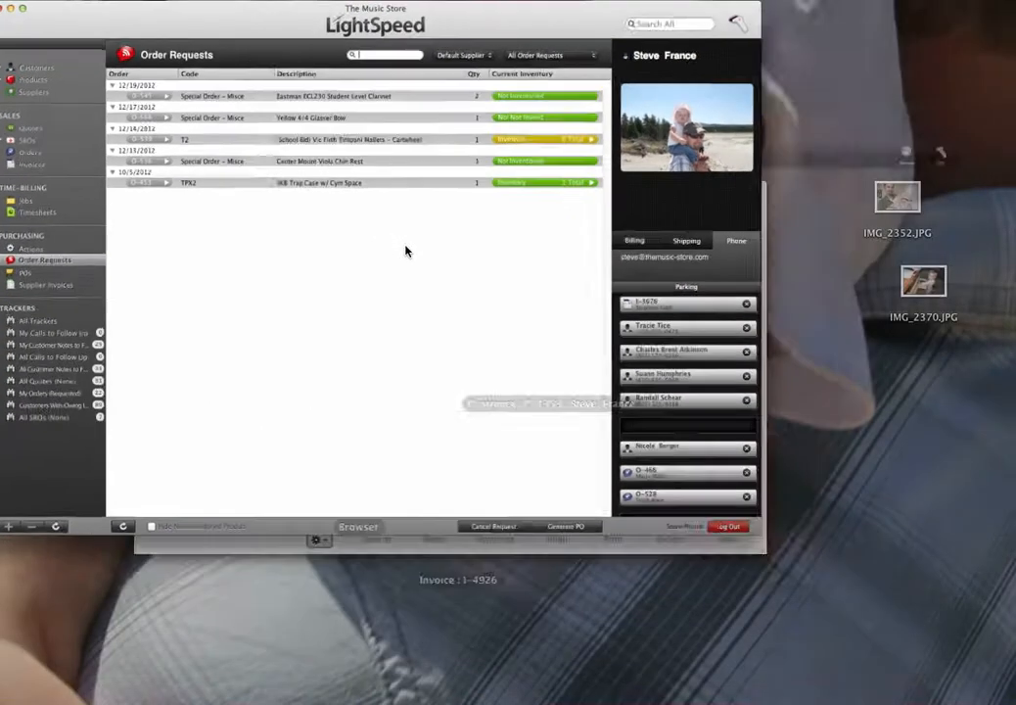
left_click(508, 495)
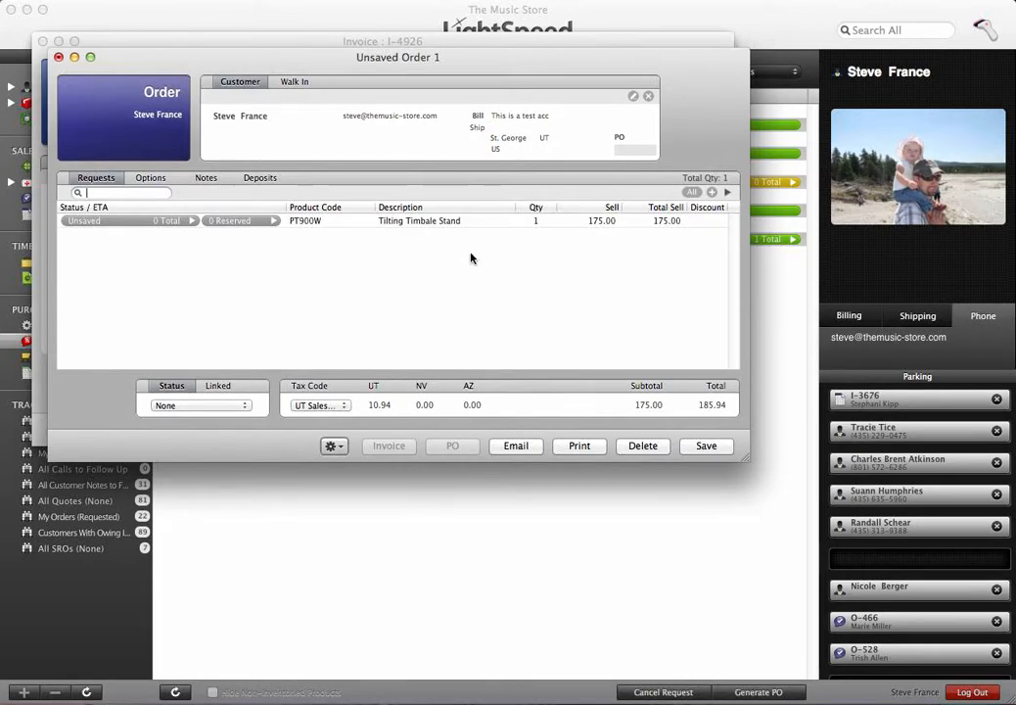
left_click_drag(394, 59, 774, 318)
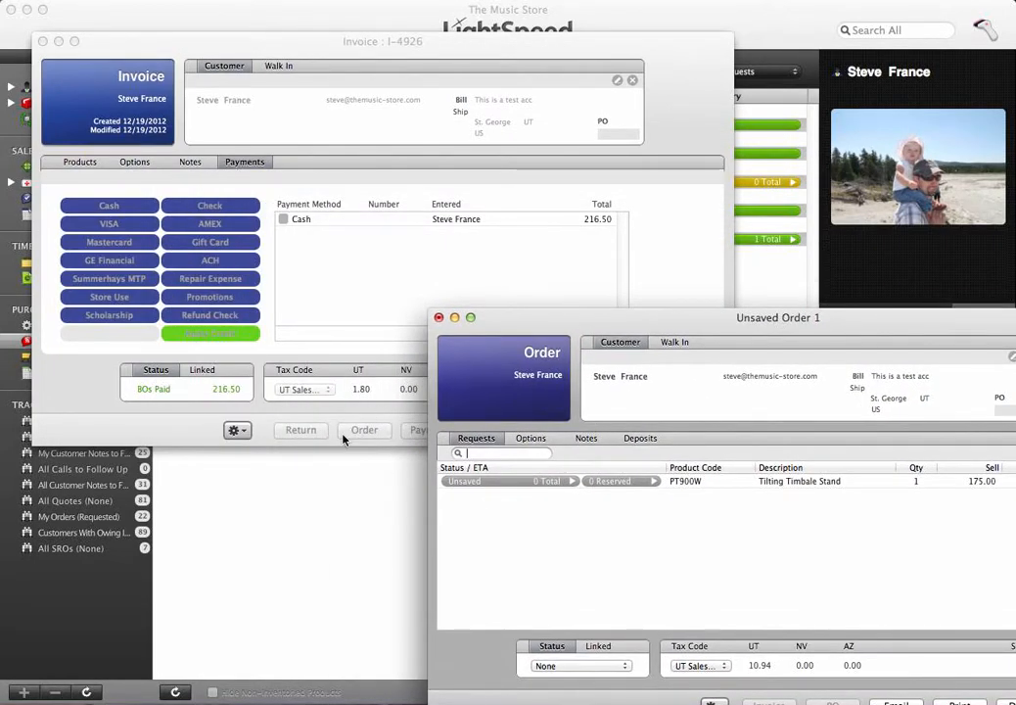
left_click_drag(805, 322, 469, 162)
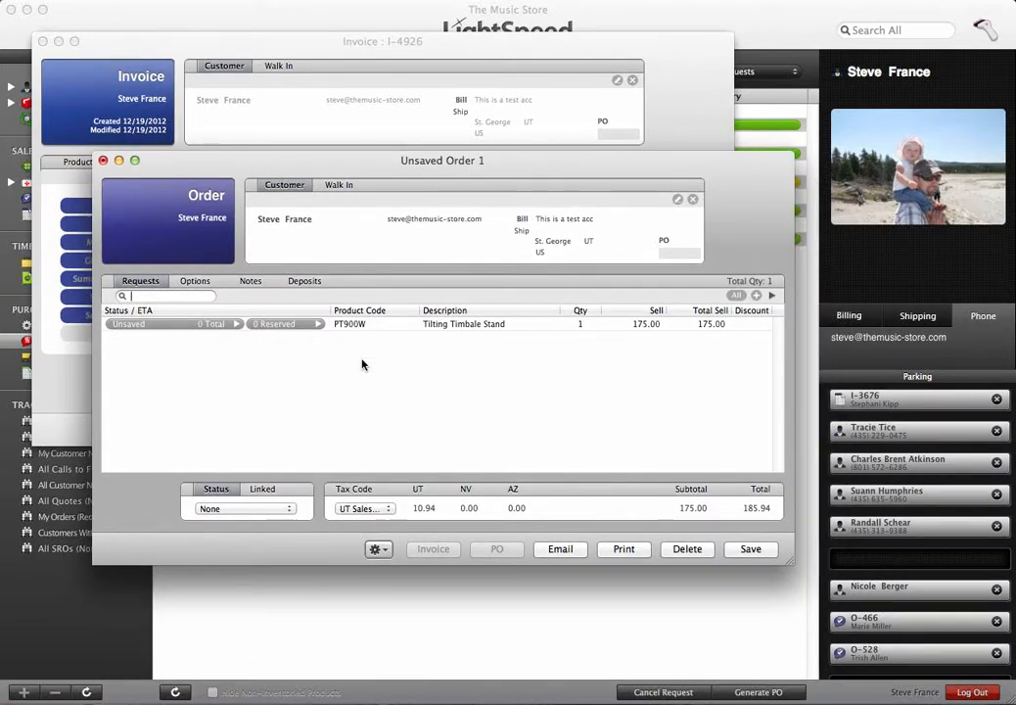
left_click(750, 549)
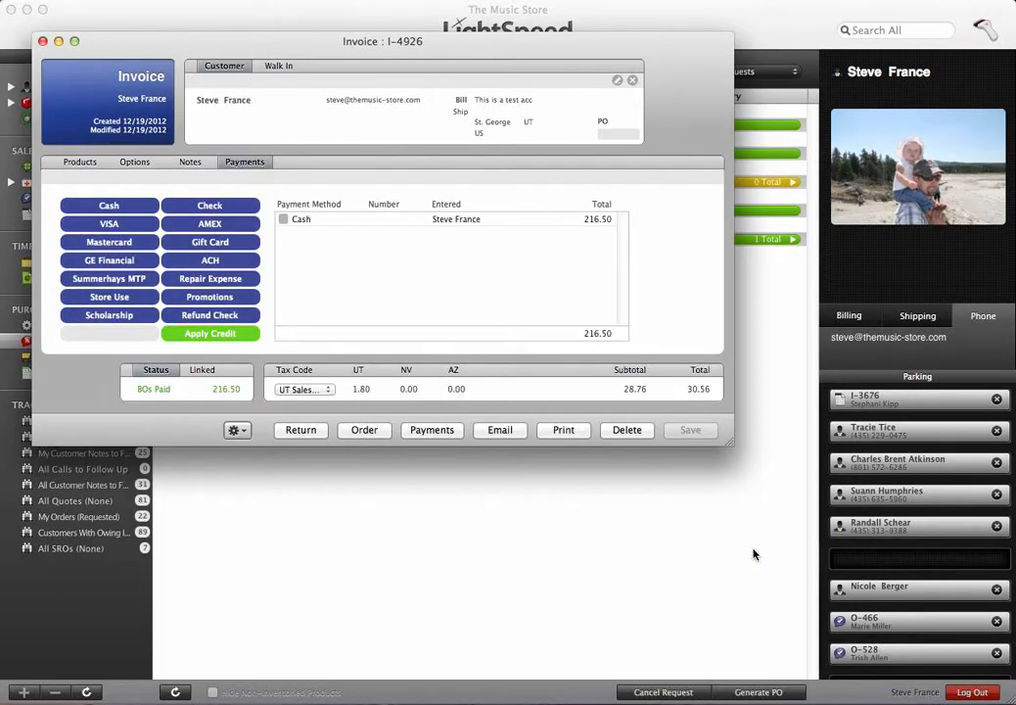
key("super+w")
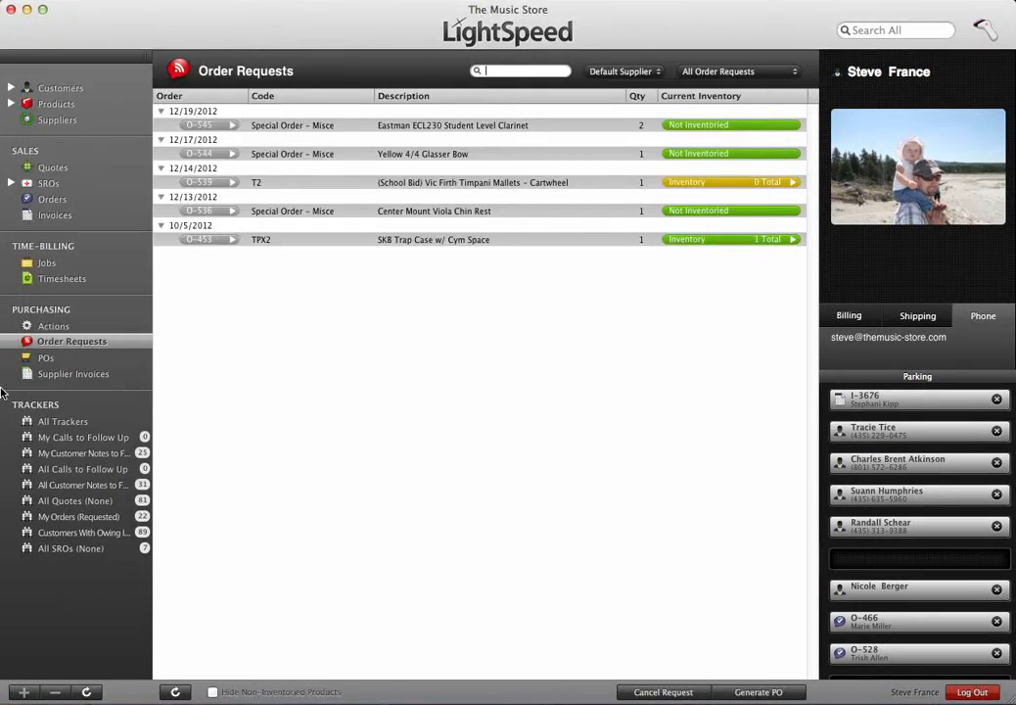
left_click(174, 692)
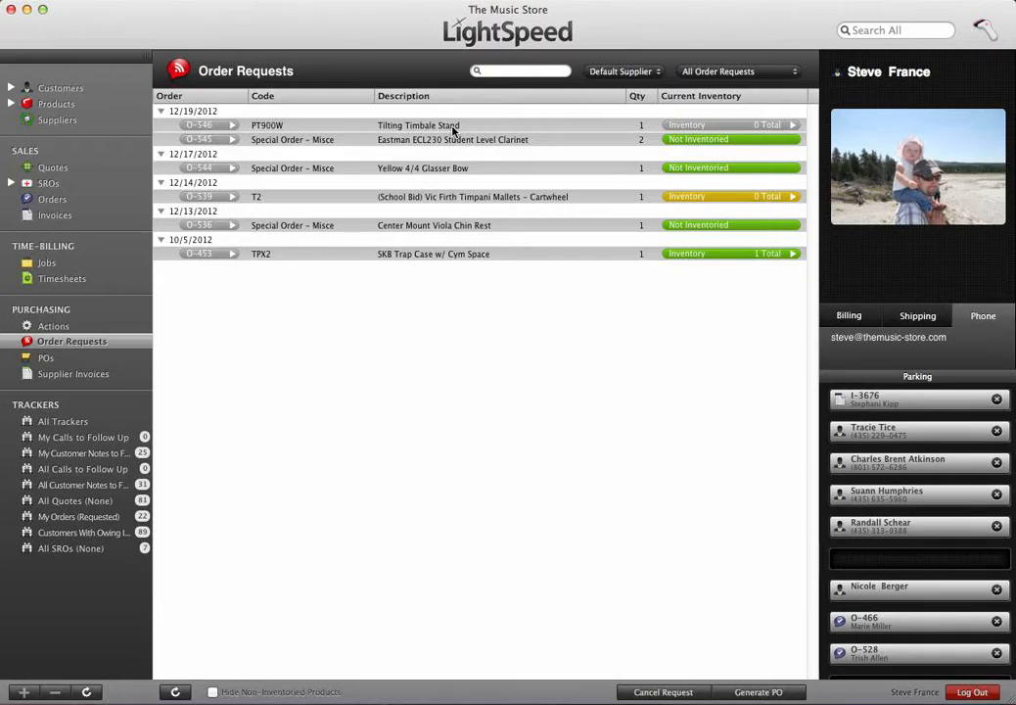
Close the paid invoice's window and return to the order requests list
key("ctrl+Up")
key("ctrl+Down")
key("ctrl+Down")
left_click(461, 451)
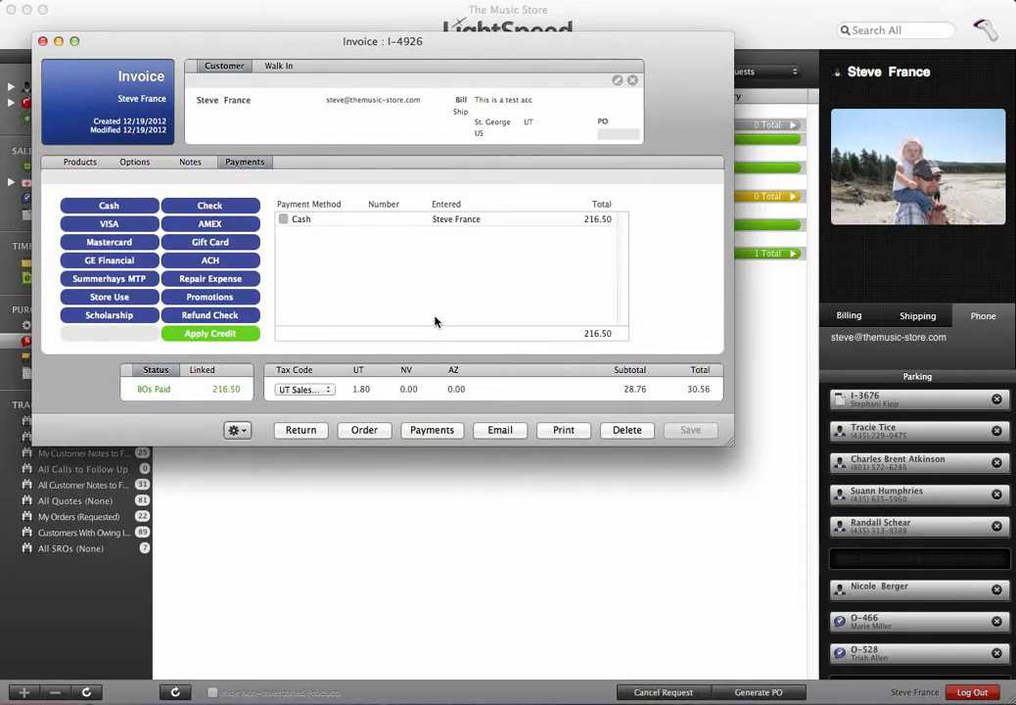
key("super+w")
key("ctrl+Down")
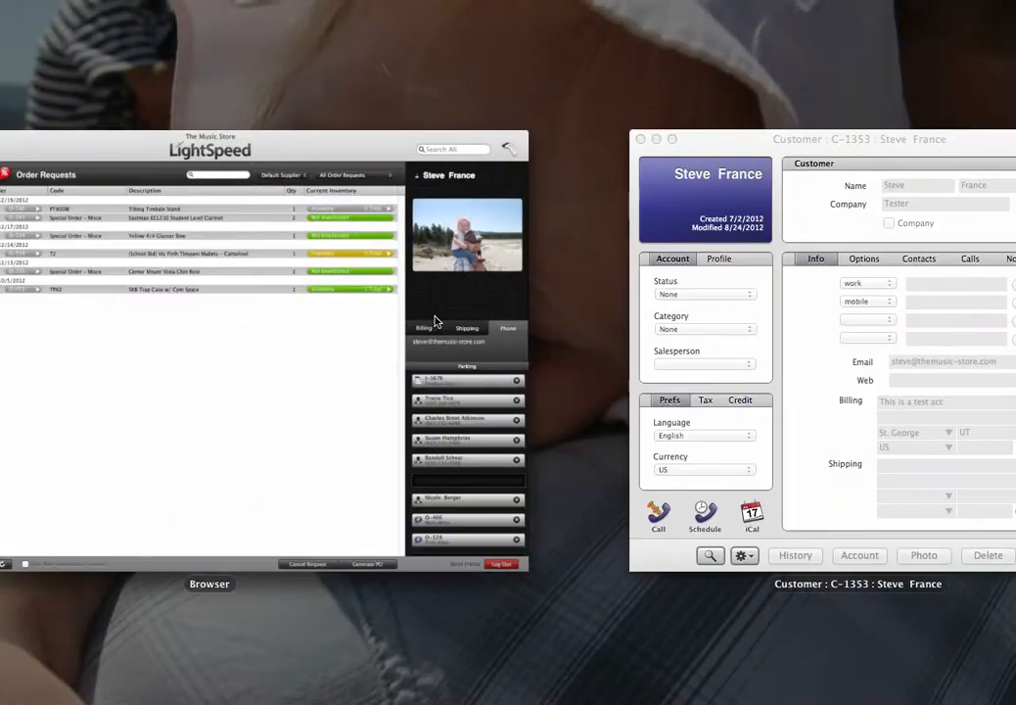
left_click(358, 404)
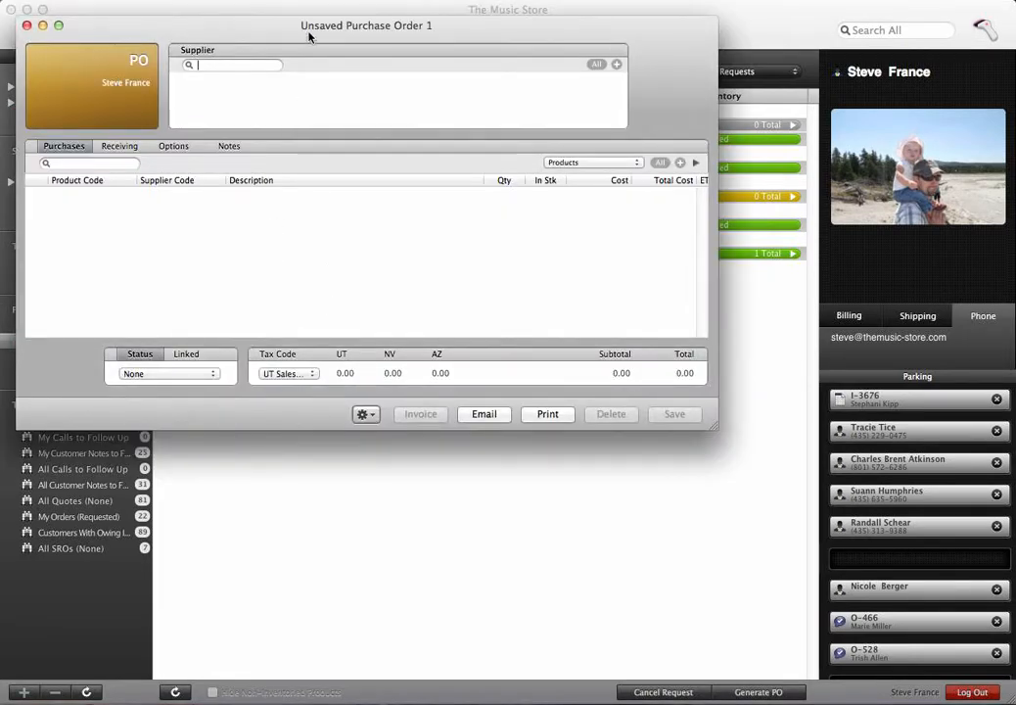
Assign Pearl Corp as the supplier on the new purchase order and save it
left_click_drag(307, 27, 383, 124)
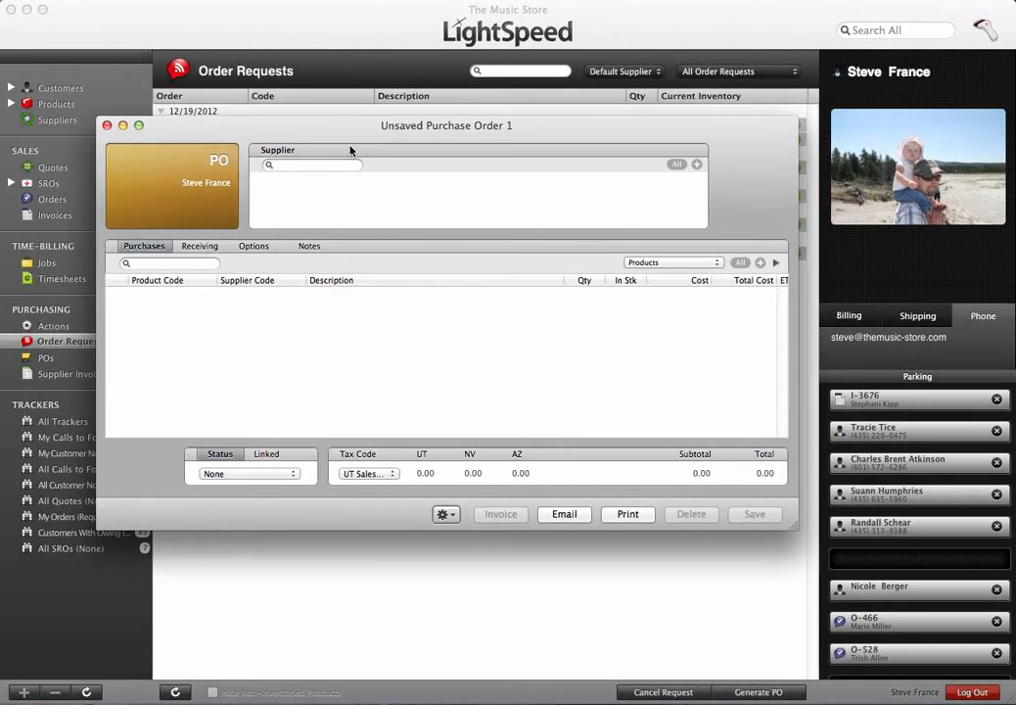
left_click(292, 166)
type("Pearl")
double_click(296, 184)
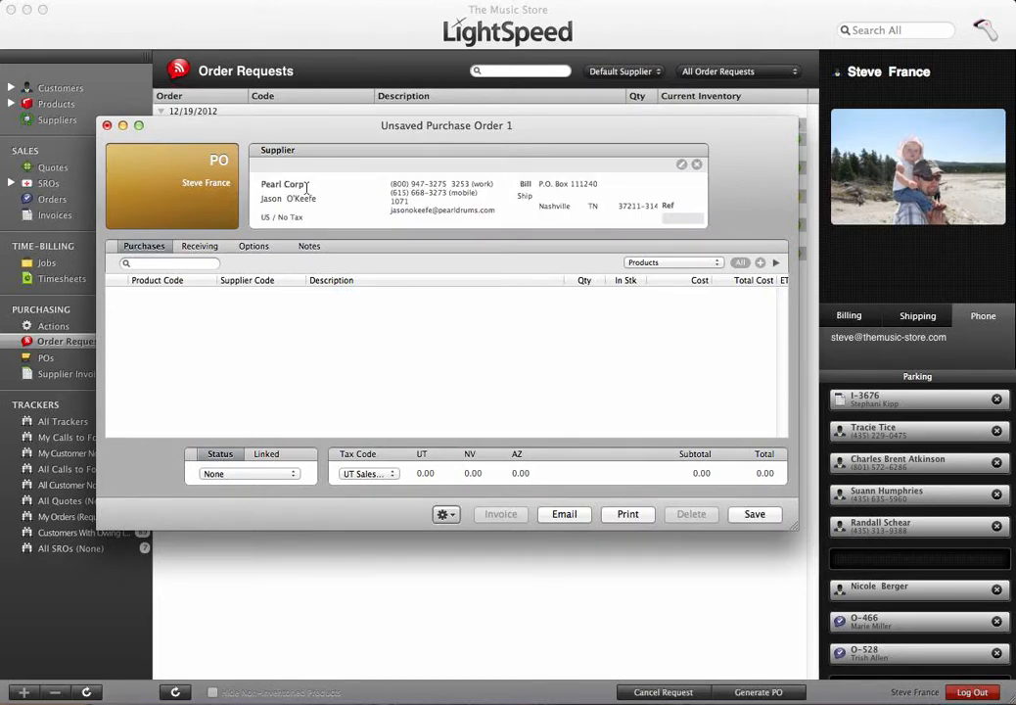
left_click_drag(424, 125, 150, 261)
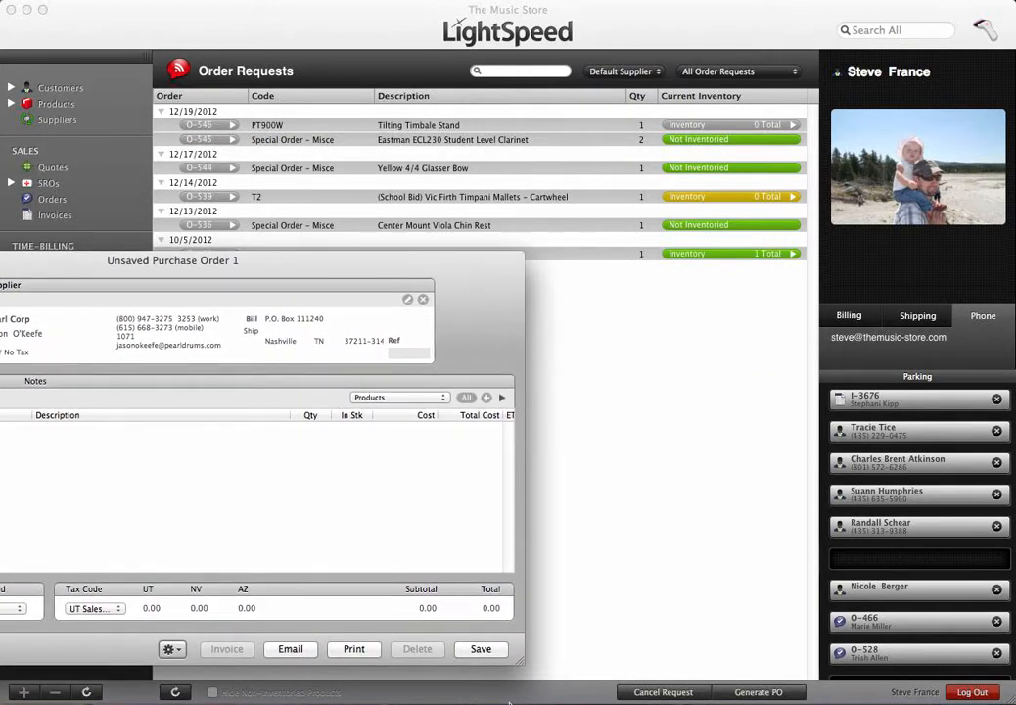
left_click(481, 650)
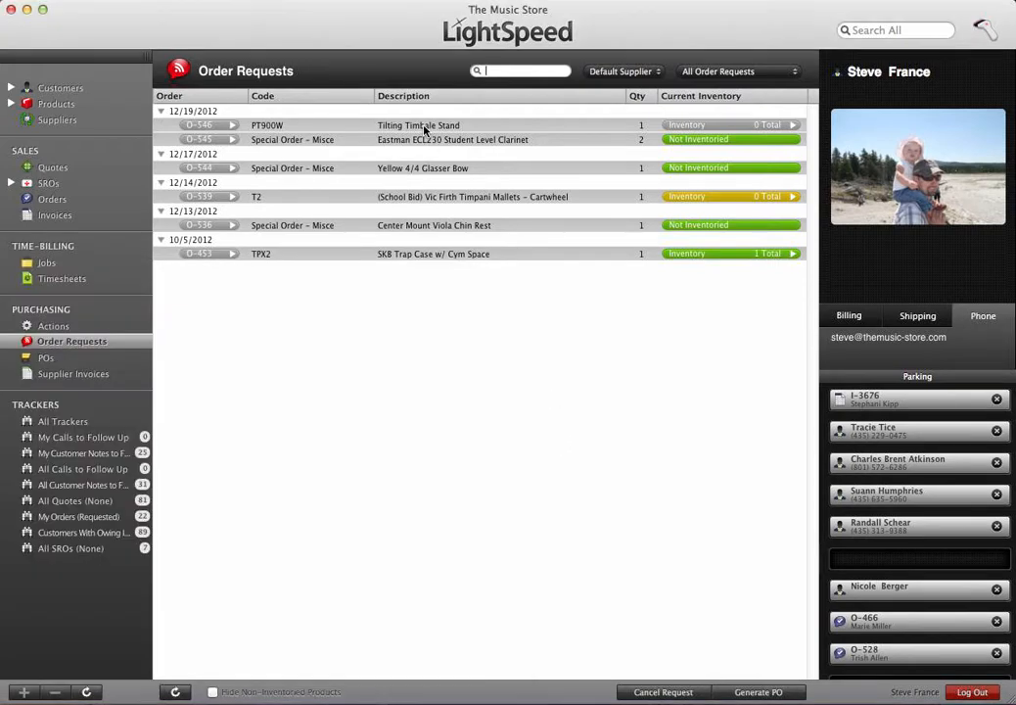
Put the Tilting Timbale Stand order request on the Pearl Corp purchase order and save it without a supplier code
left_click(419, 125)
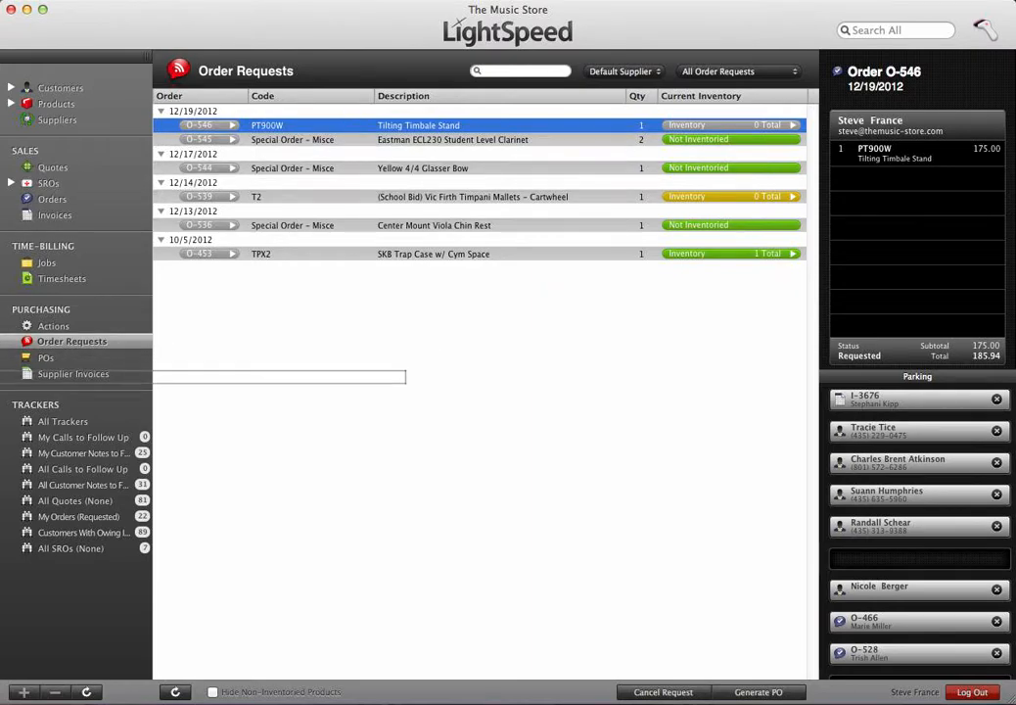
left_click_drag(74, 259, 256, 258)
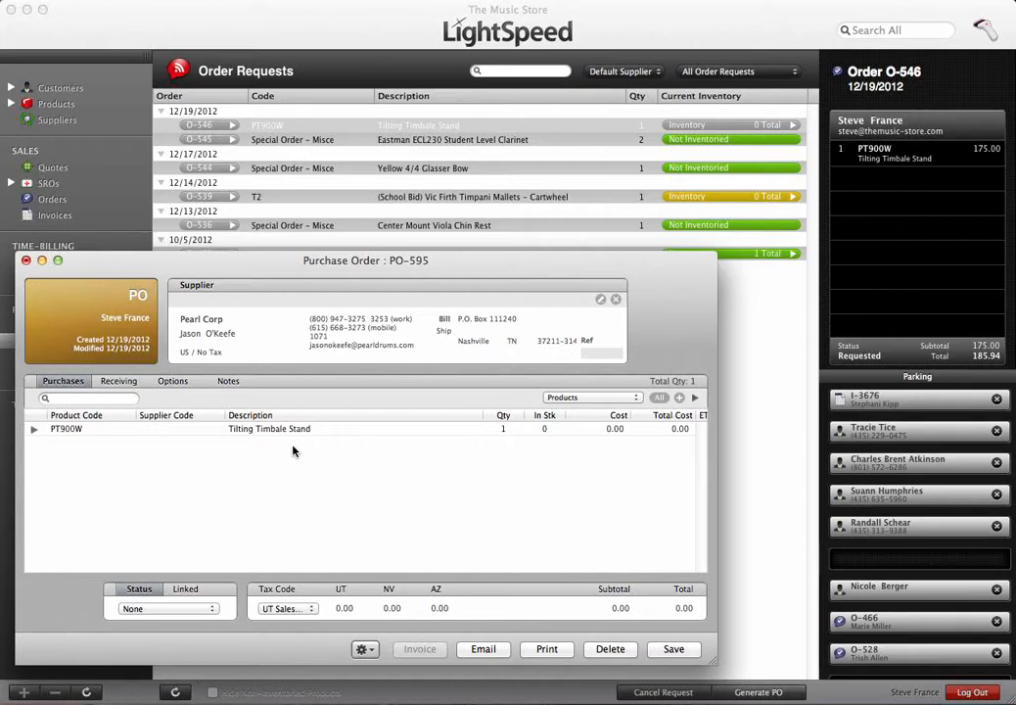
left_click(672, 650)
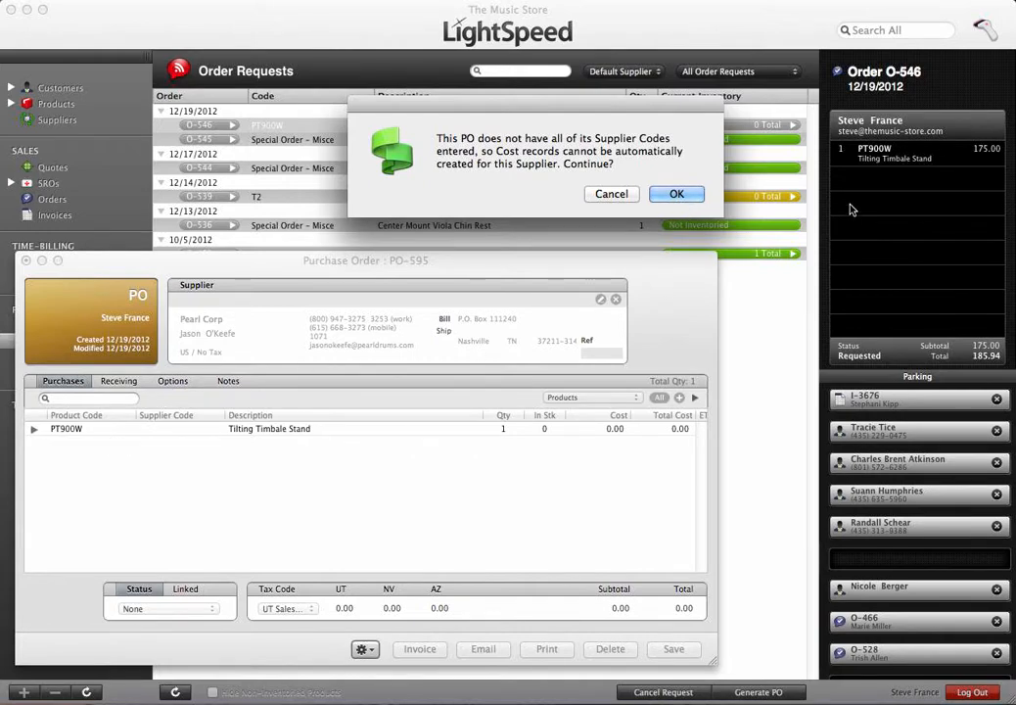
left_click(677, 196)
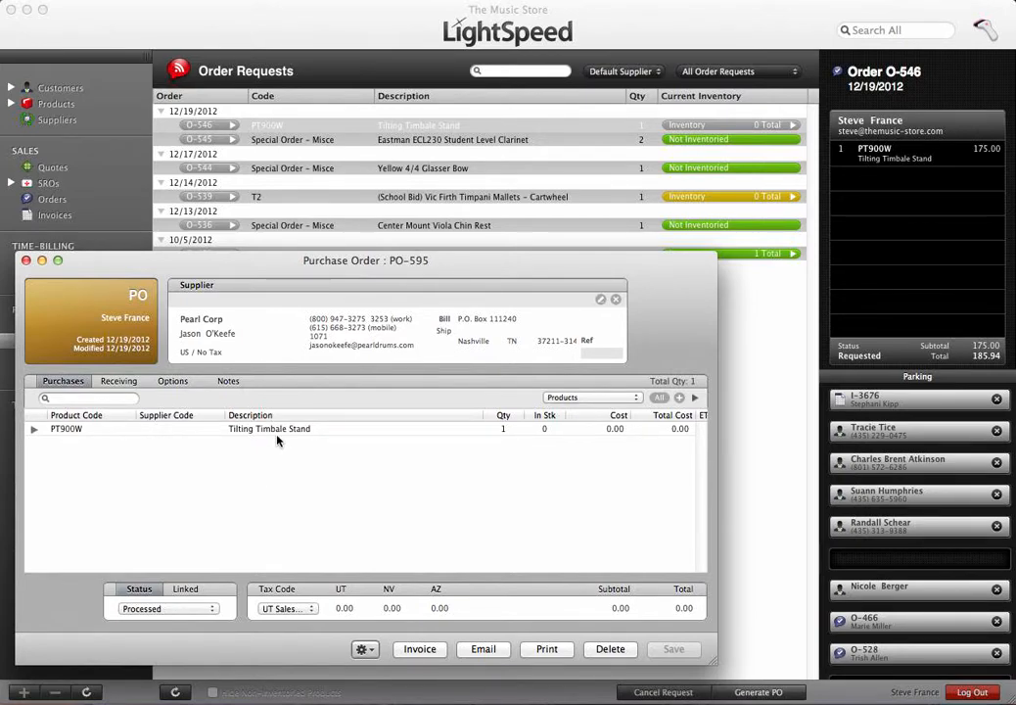
Set the Tilting Timbale Stand's cost to 75.0 on the purchase order and save it, proceeding without a supplier code
left_click(615, 431)
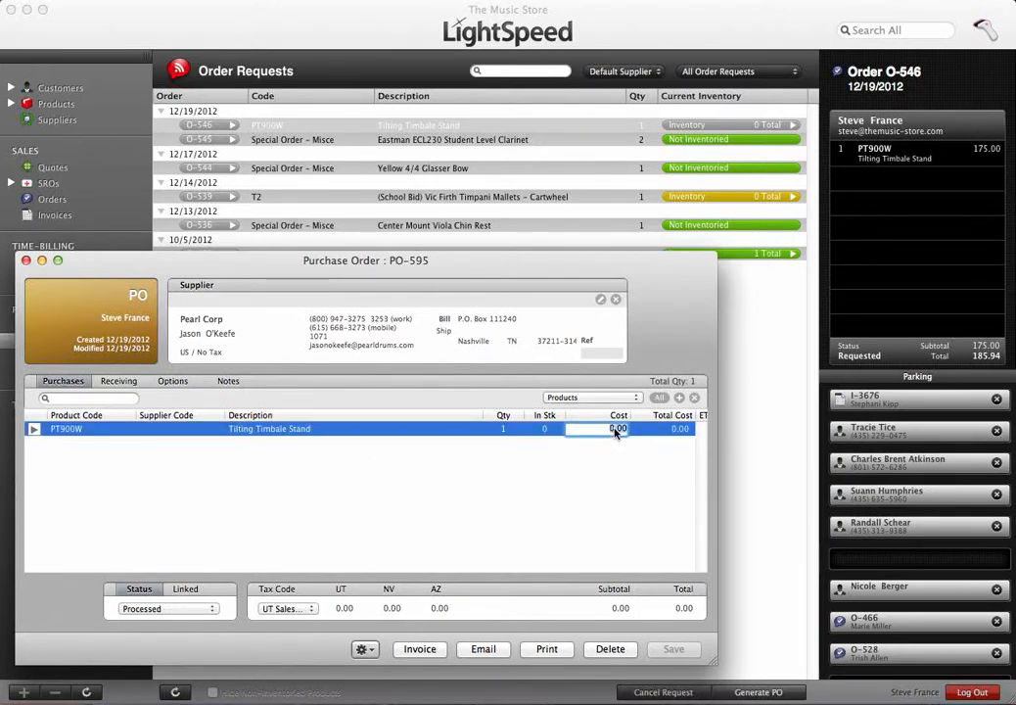
type("75.0")
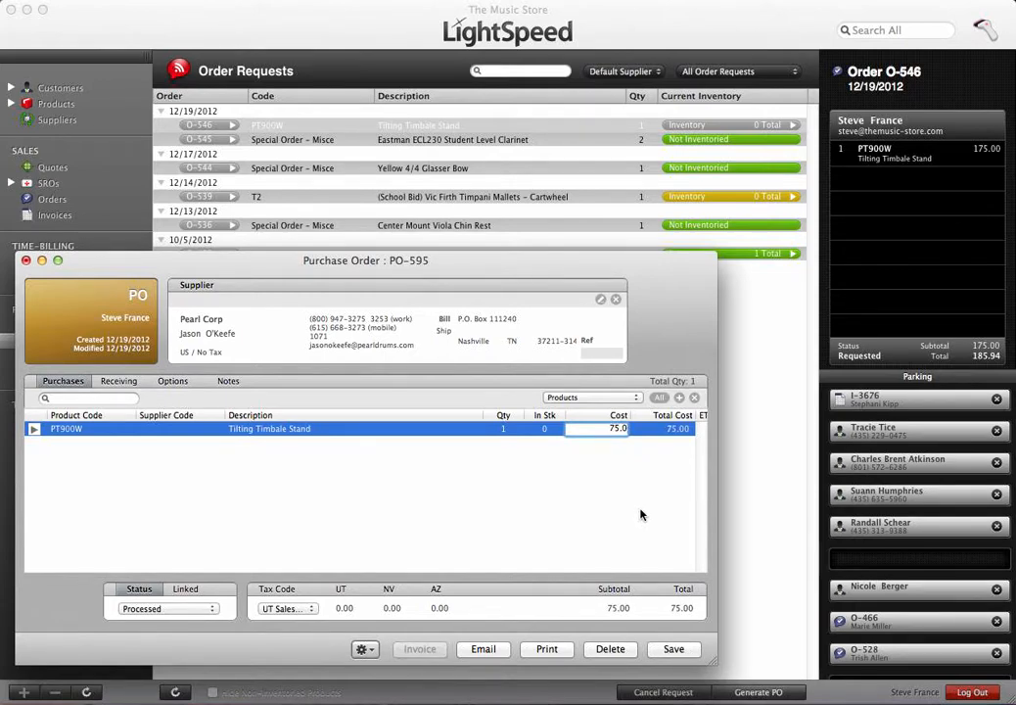
left_click(674, 650)
left_click(675, 194)
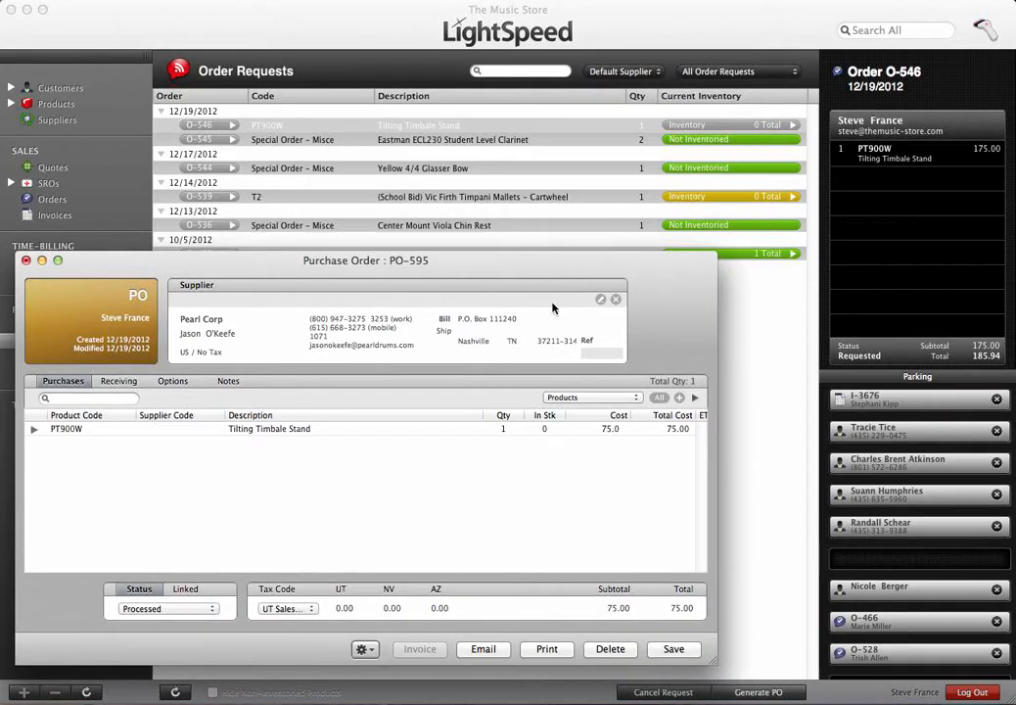
Review the purchase order's receiving quantities, and expand the Tilting Timbale Stand line to inspect its linked customer order
left_click(131, 384)
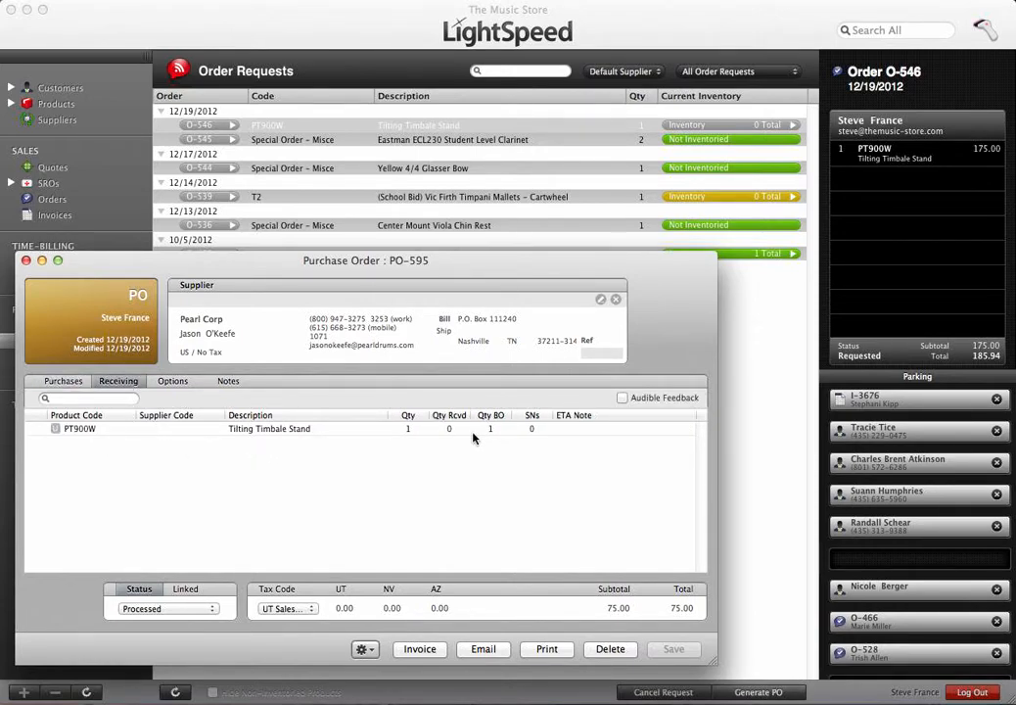
left_click(59, 381)
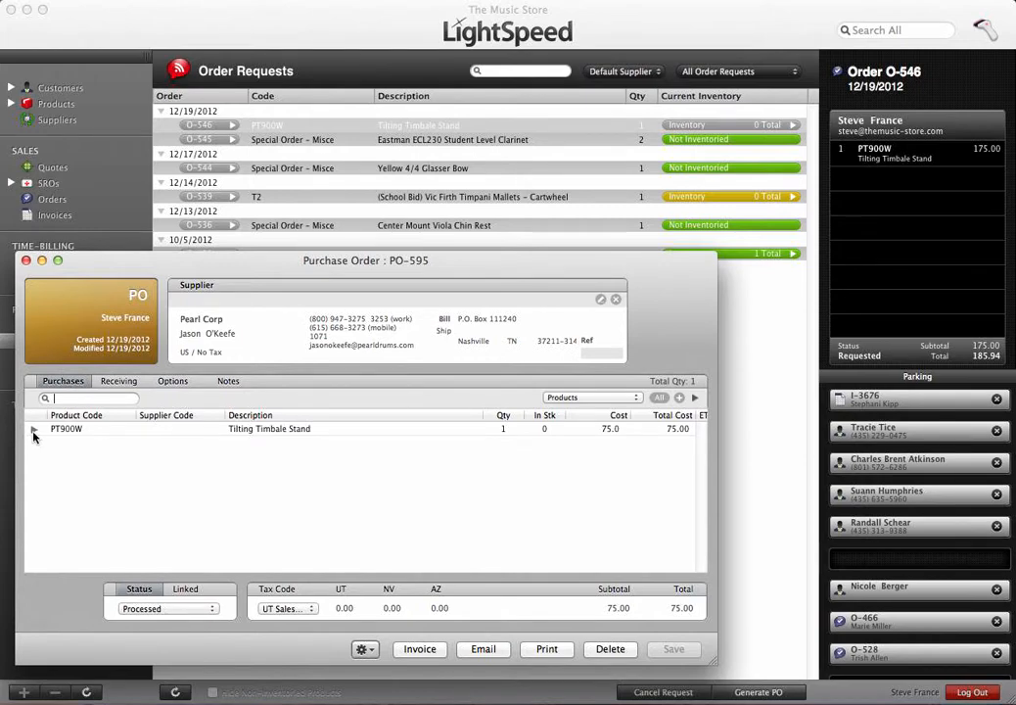
left_click(34, 430)
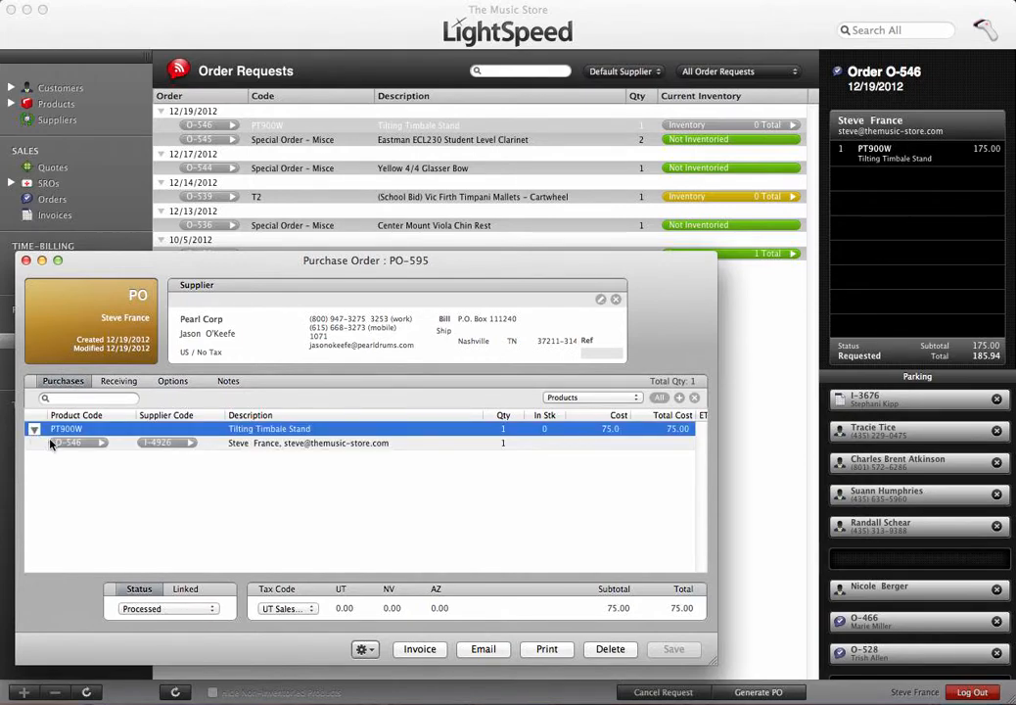
left_click(78, 443)
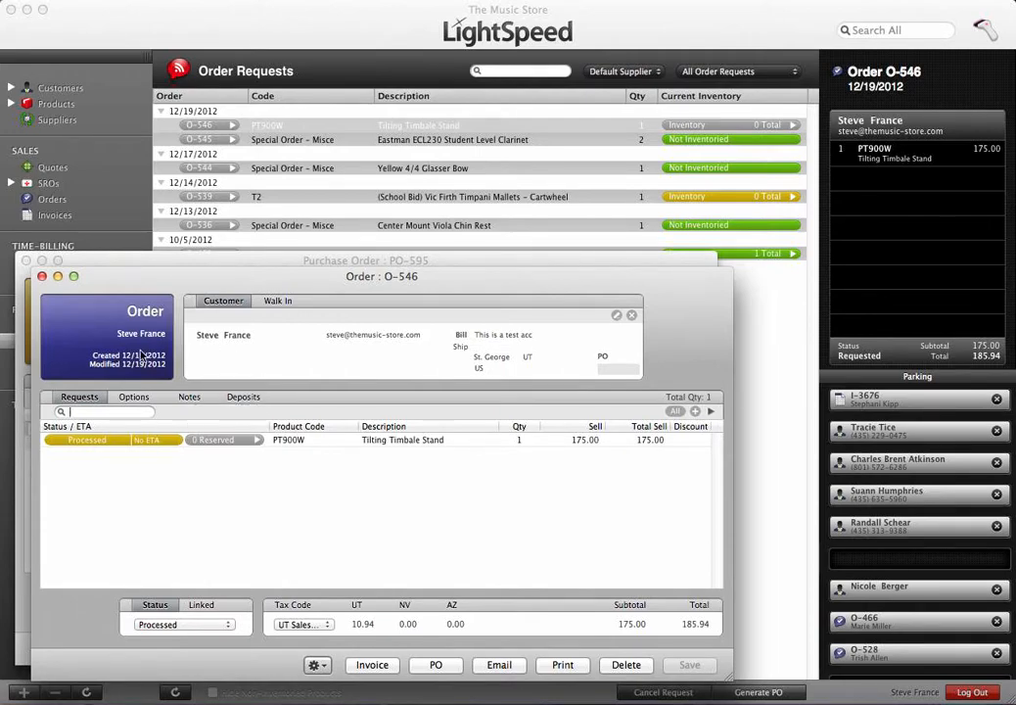
left_click(42, 276)
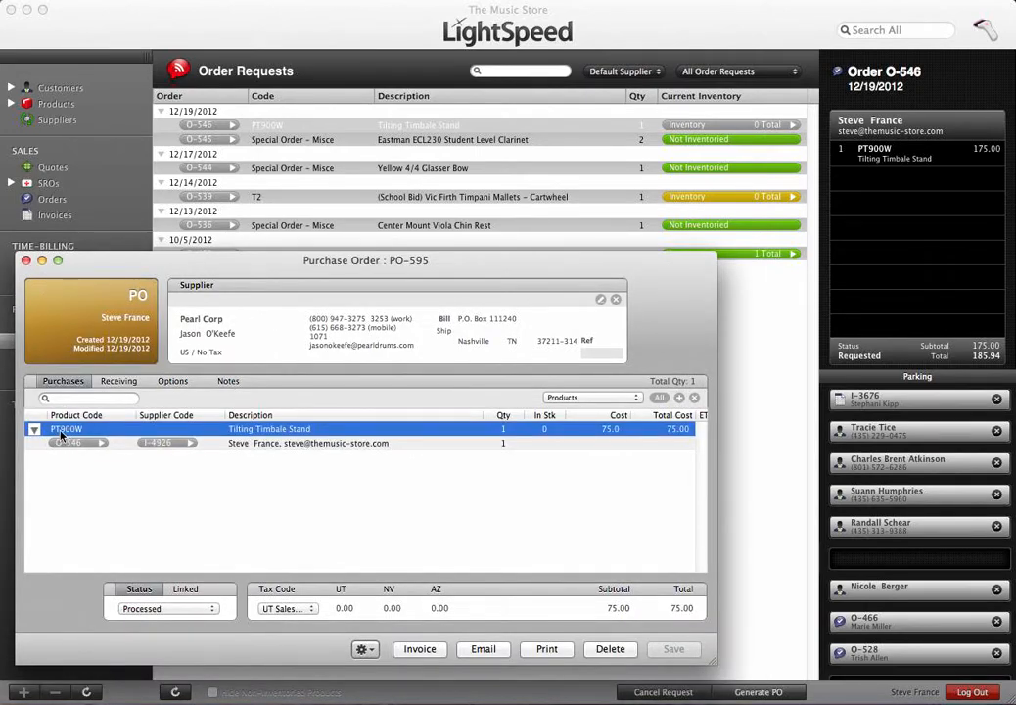
Recheck the receiving details, and examine the inventory reservation options for the stand on the linked customer order
left_click(118, 381)
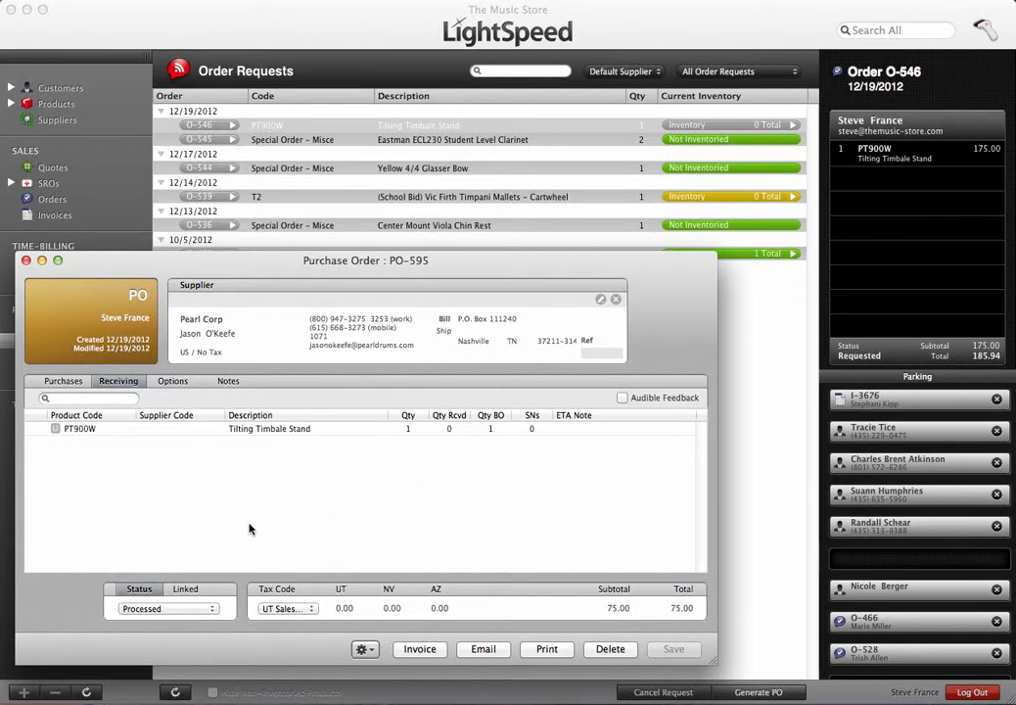
left_click(61, 381)
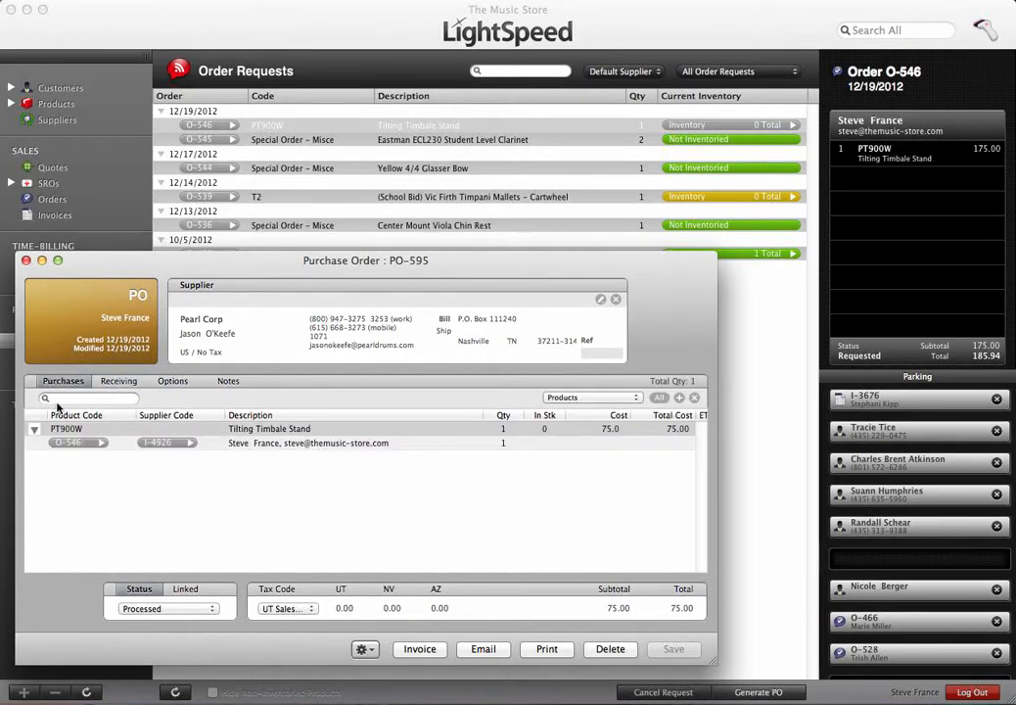
left_click(94, 446)
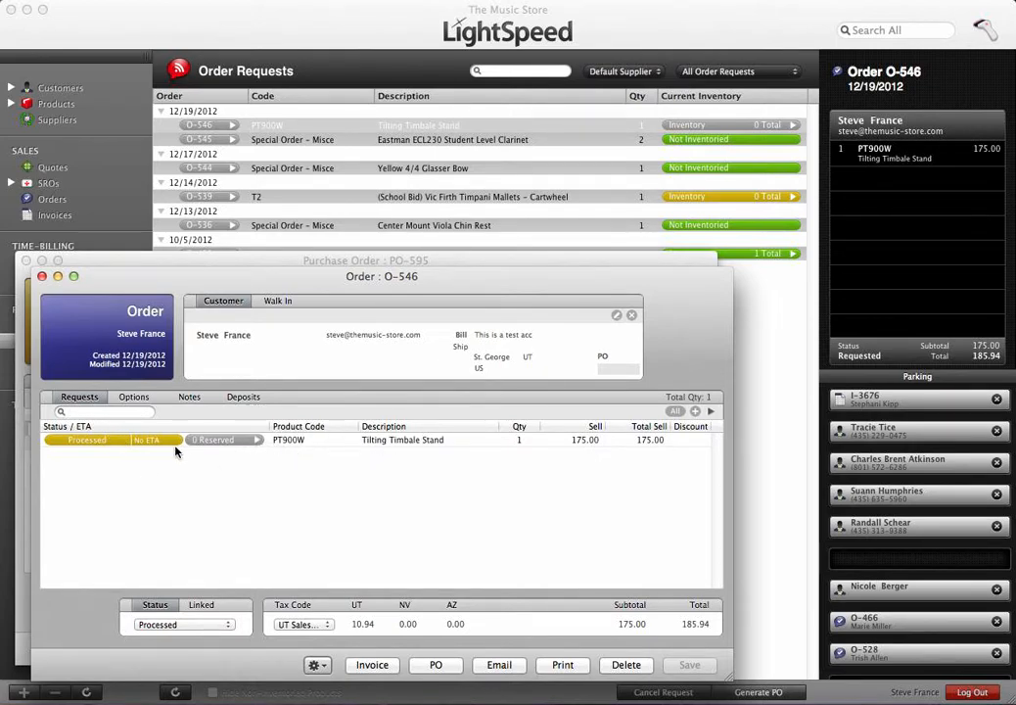
left_click(222, 440)
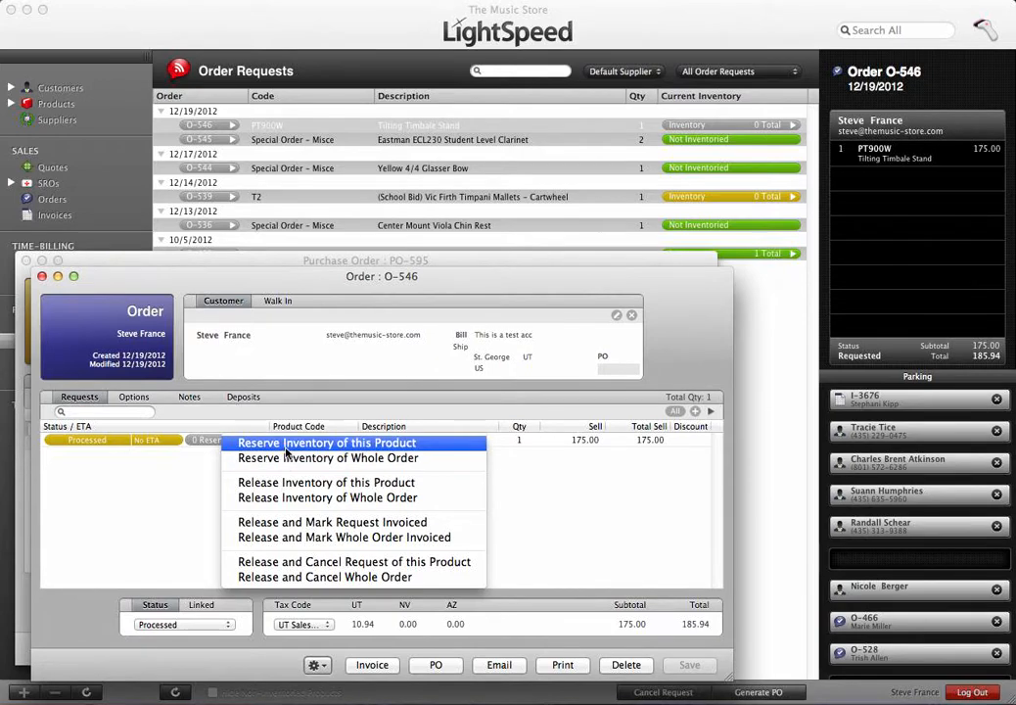
left_click(154, 473)
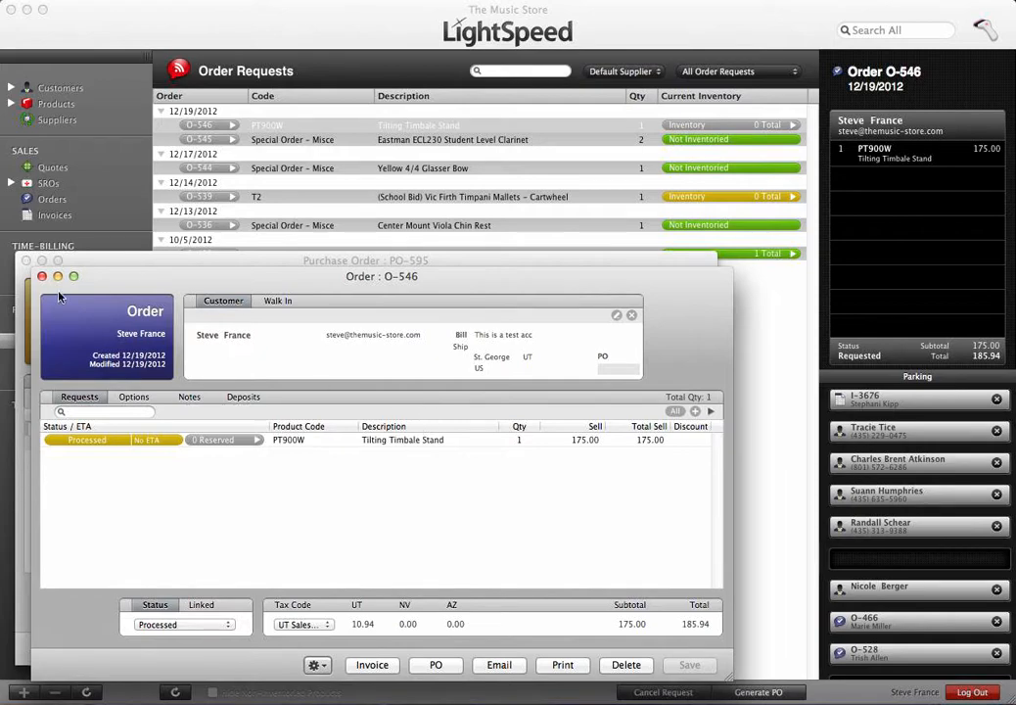
Create an invoice from the customer order despite the unreceived item, and try to apply the customer's credit to it
left_click_drag(321, 280, 322, 209)
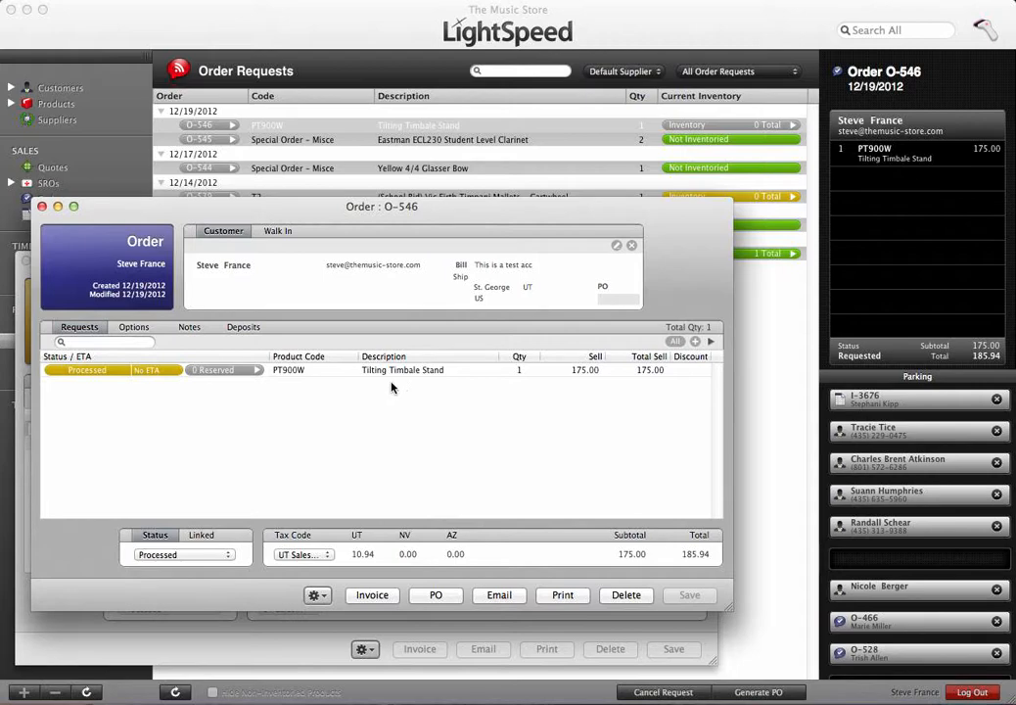
left_click(370, 595)
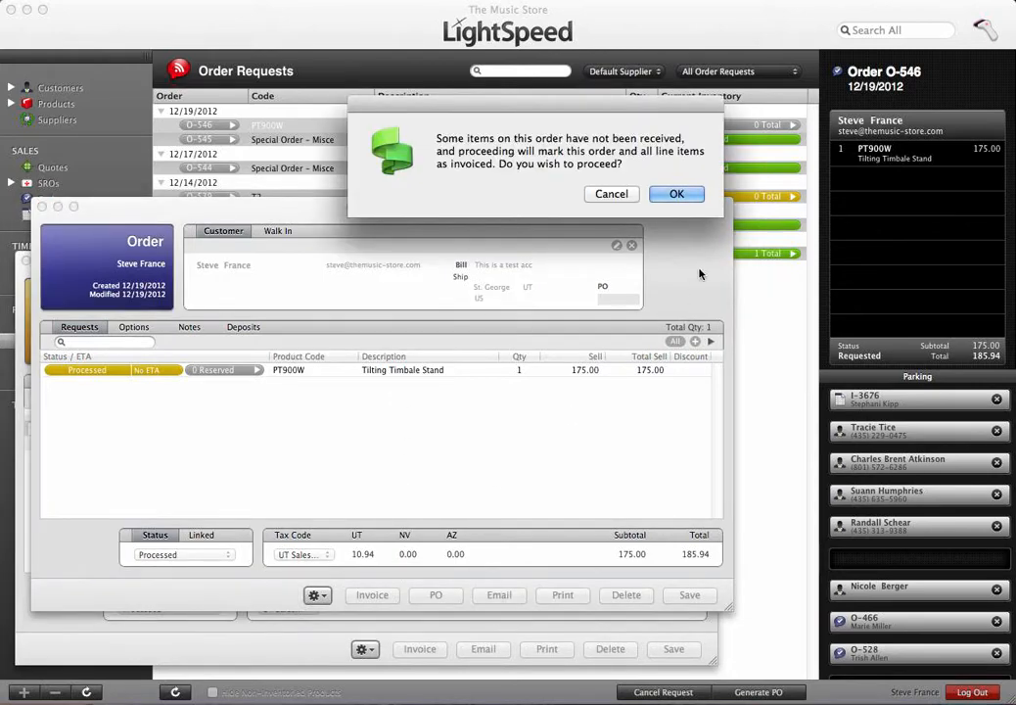
left_click(677, 194)
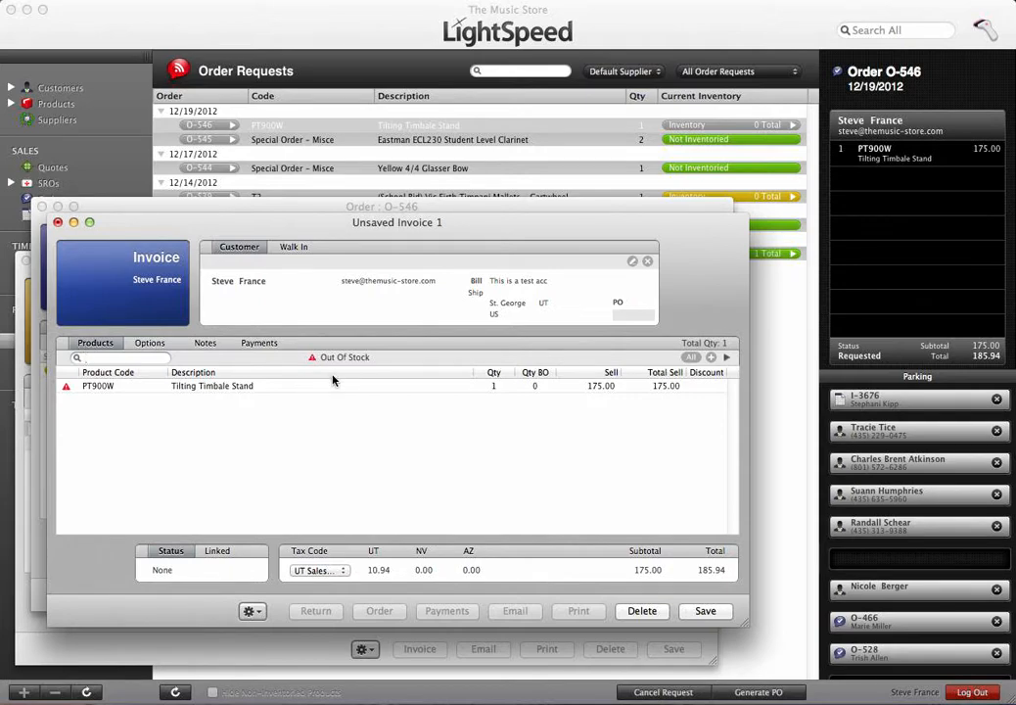
left_click(260, 343)
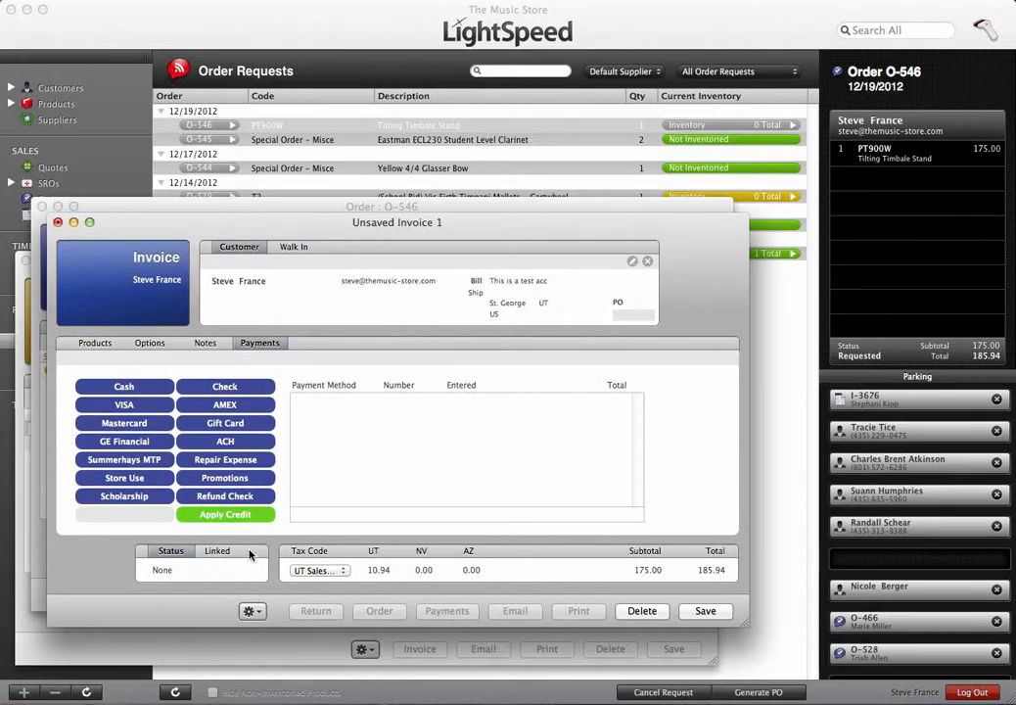
left_click(245, 520)
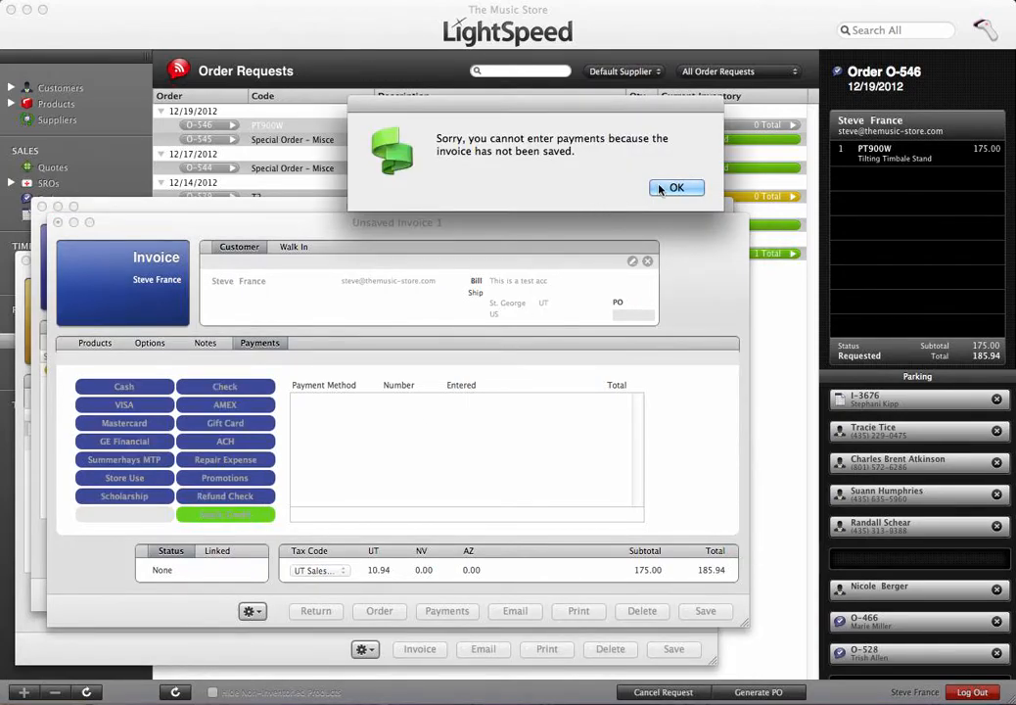
left_click(664, 188)
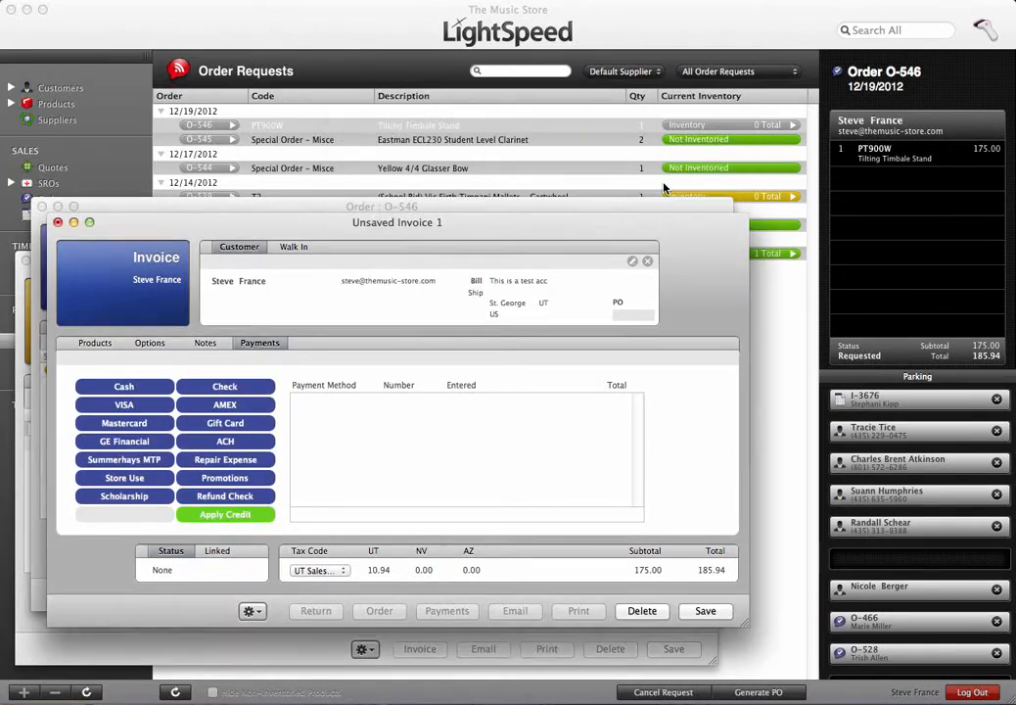
Try to save the new invoice without backordering the stand, discard the invoice, and close the customer order
left_click(706, 611)
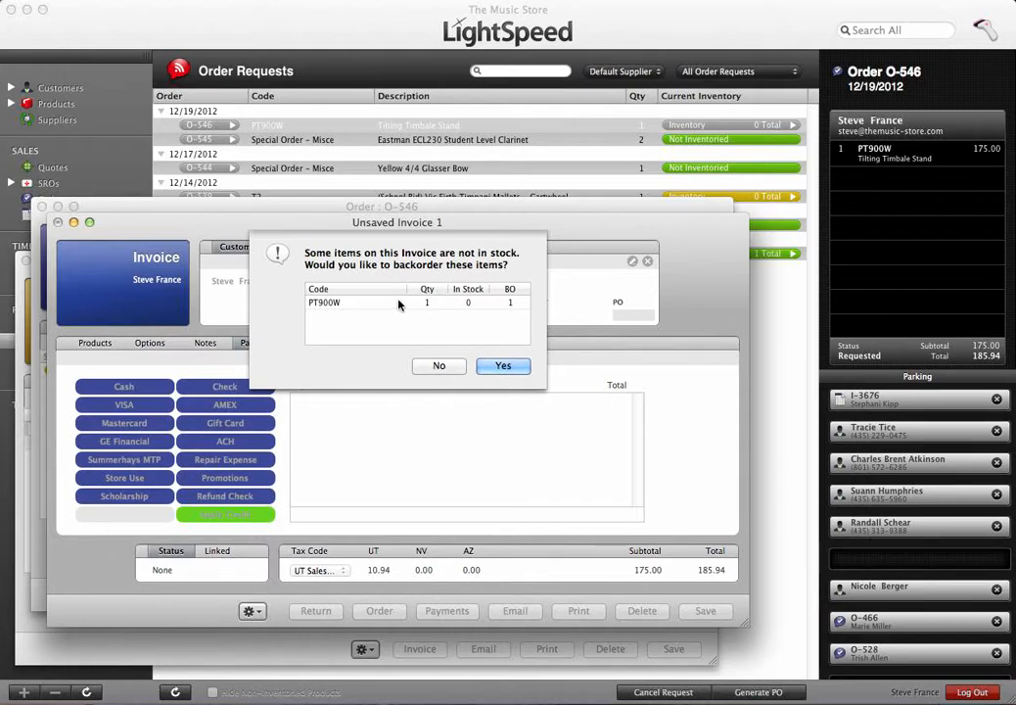
left_click(441, 367)
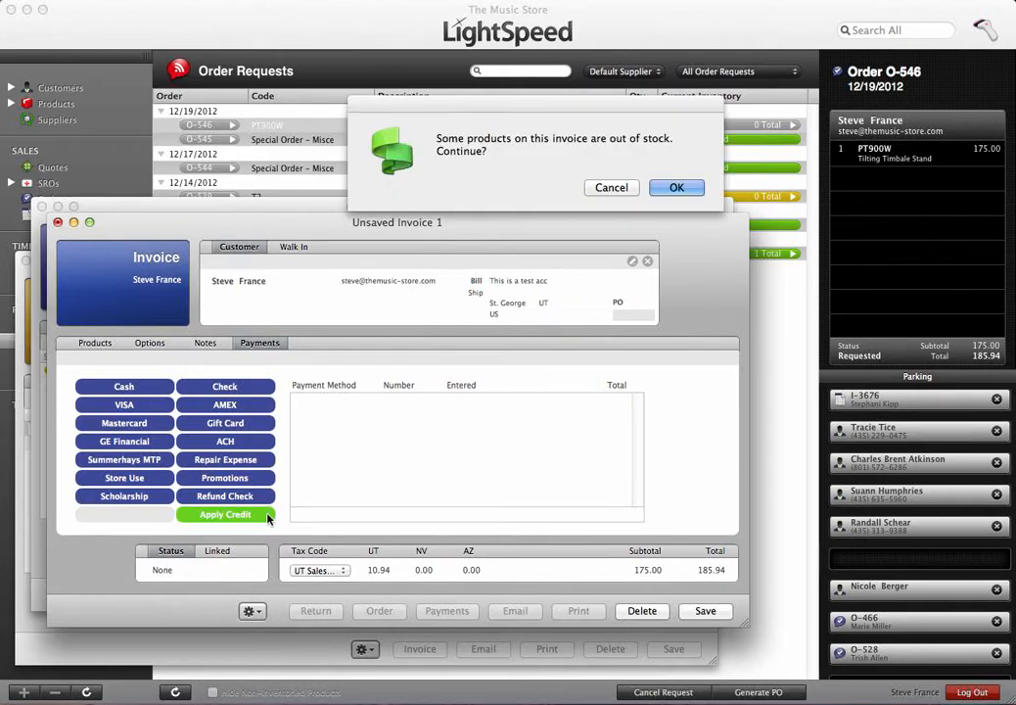
key("Return")
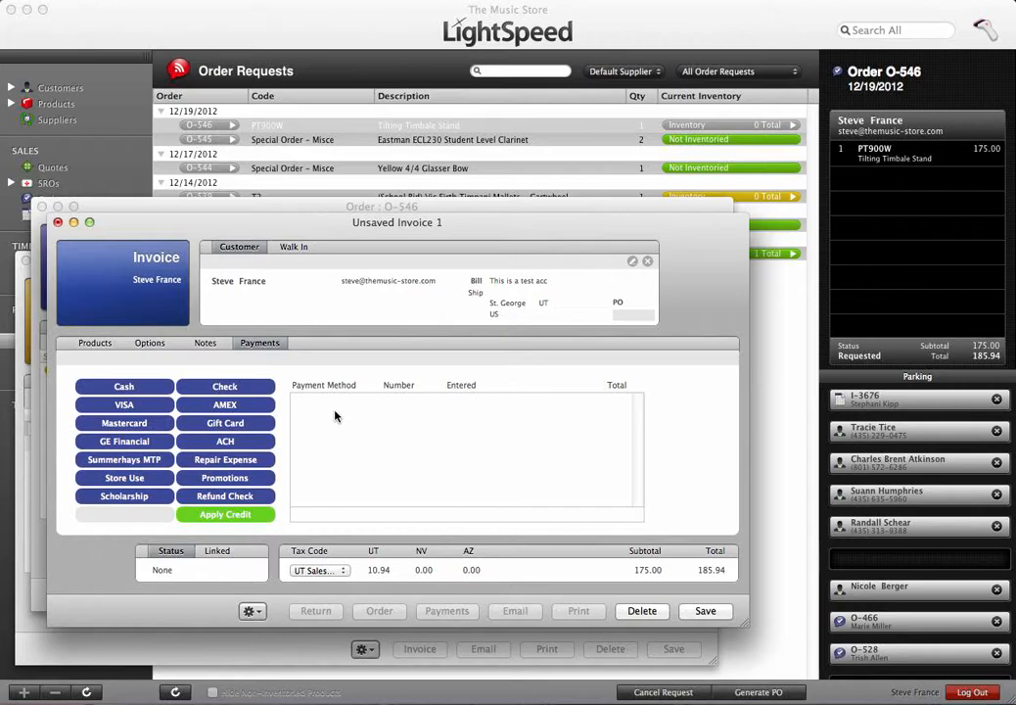
left_click(57, 224)
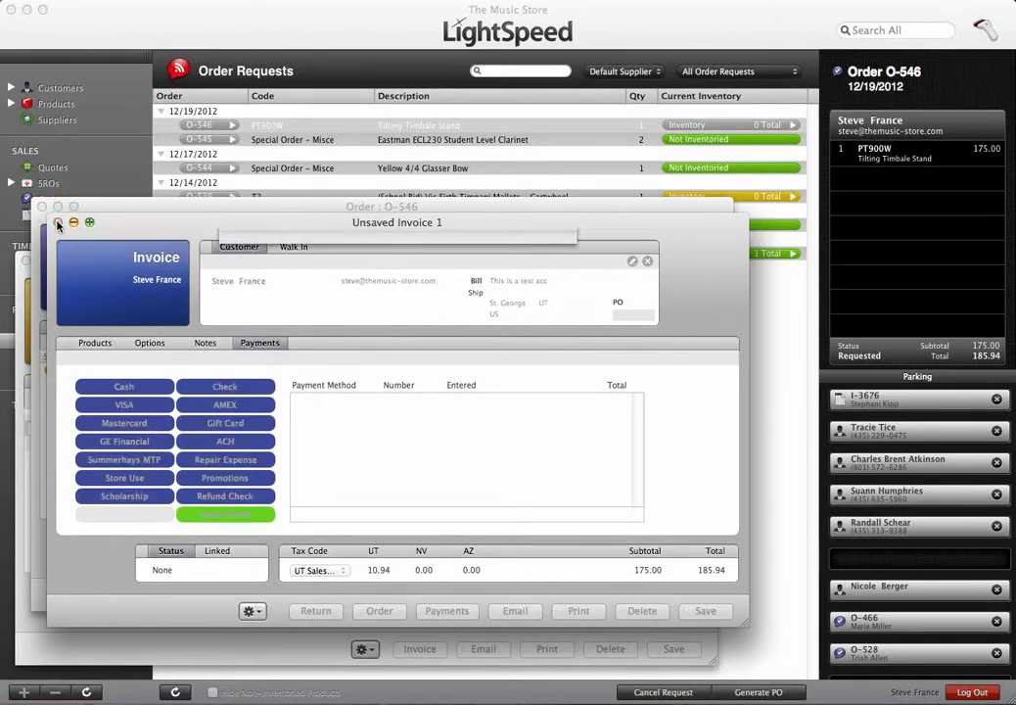
left_click(370, 314)
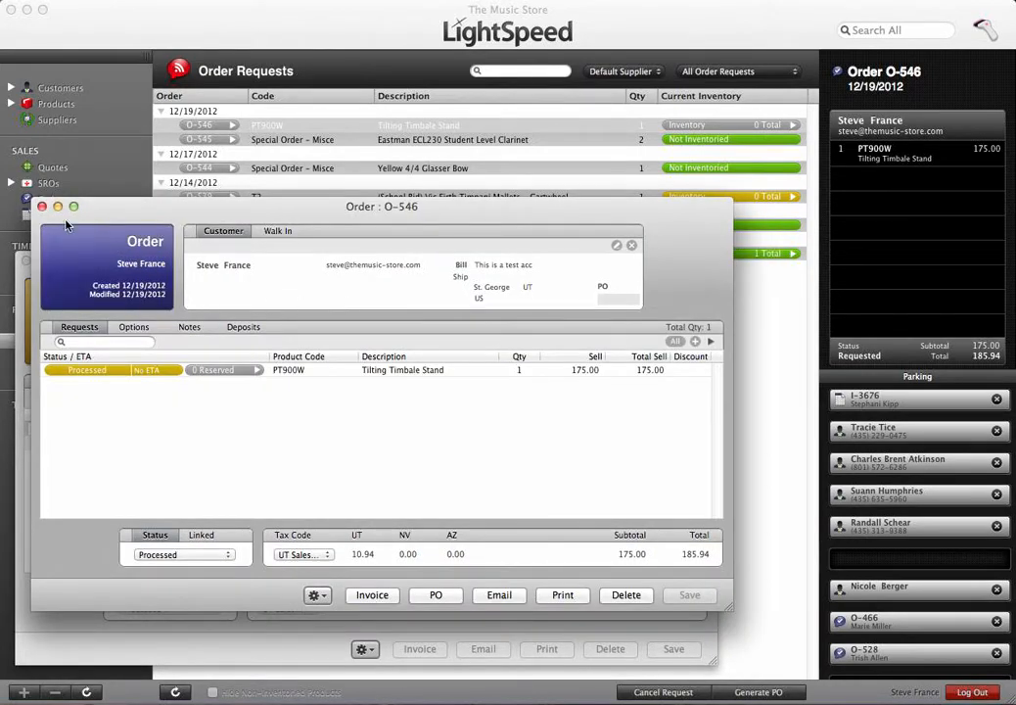
left_click(42, 207)
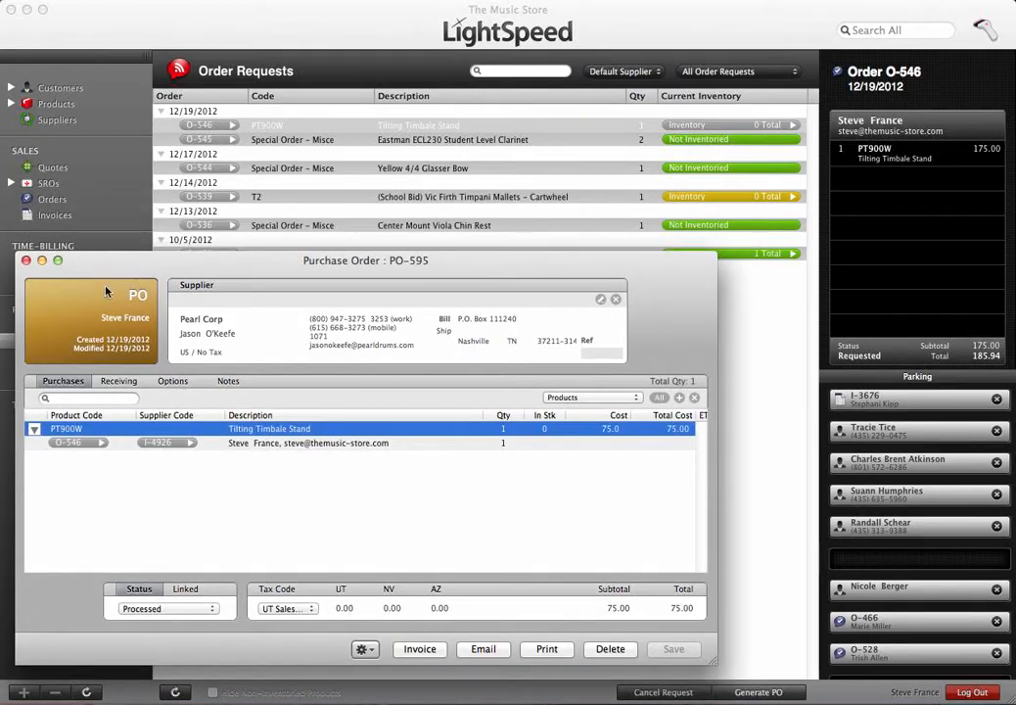
Open the customer's record and inspect the 12/19/2012 invoice from the invoice history
key("F3")
left_click(720, 209)
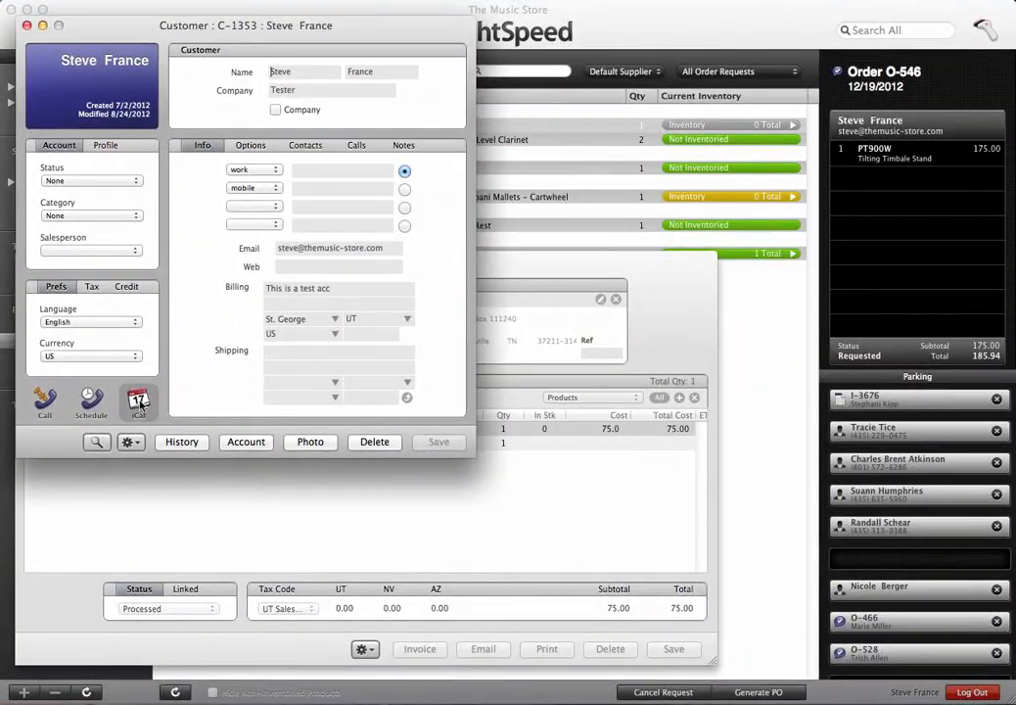
left_click(184, 442)
left_click(233, 145)
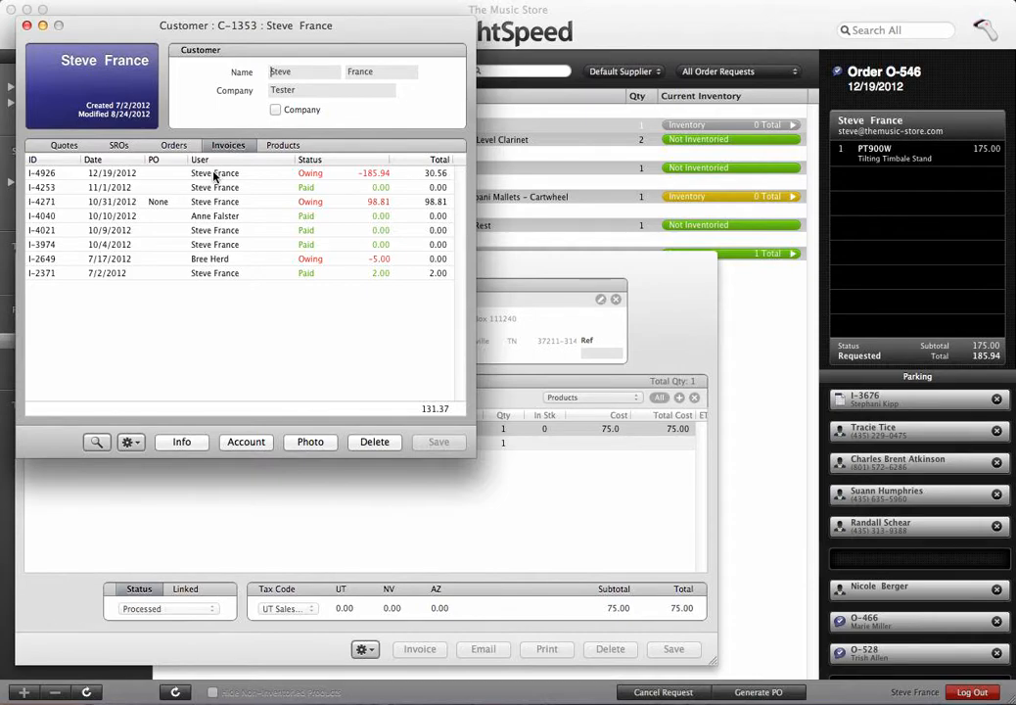
double_click(215, 174)
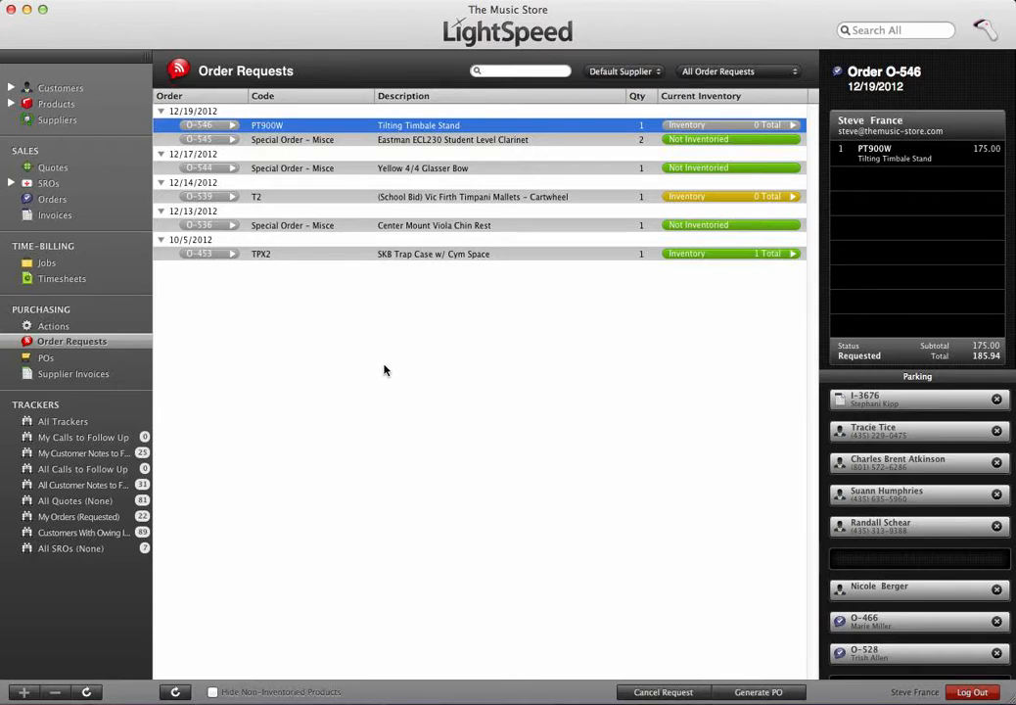
Search the purchase orders by supplier name for "chesbro"
left_click(51, 358)
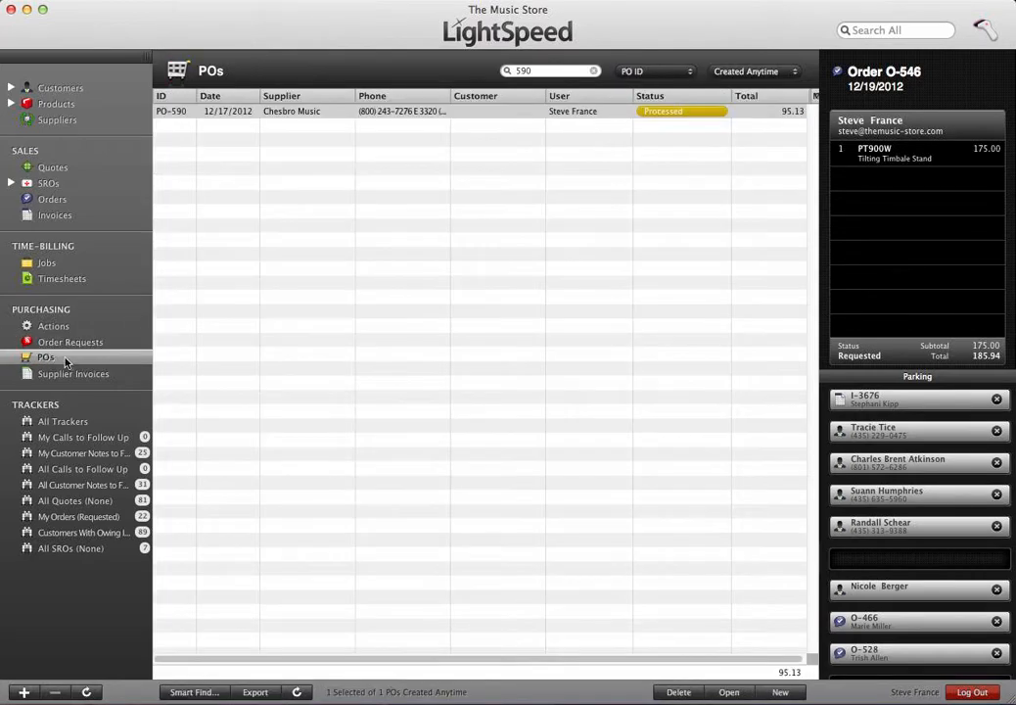
left_click(641, 72)
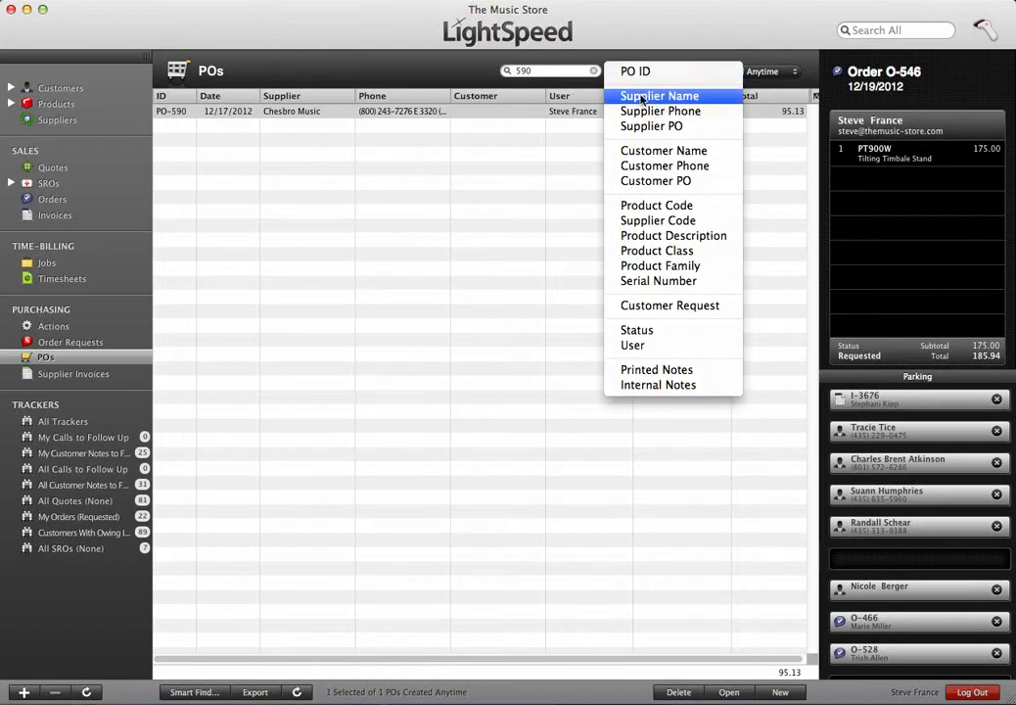
left_click(642, 96)
double_click(544, 70)
type("chesbro")
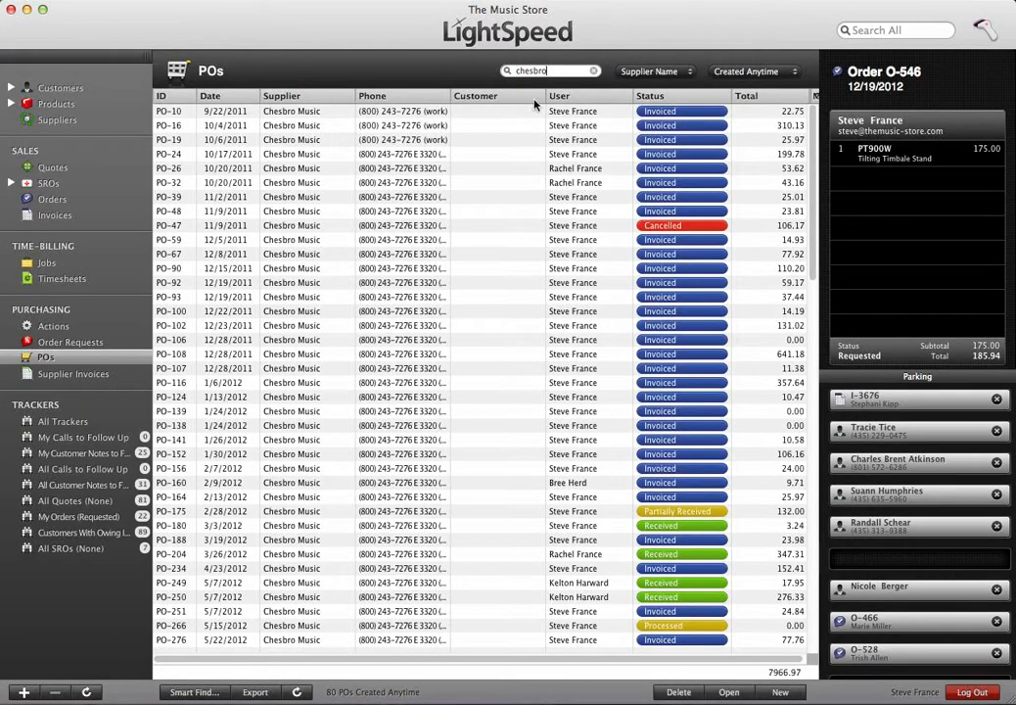
Sort the supplier's purchase orders by date with the newest first, and open the 12/17/2012 purchase order
left_click(242, 97)
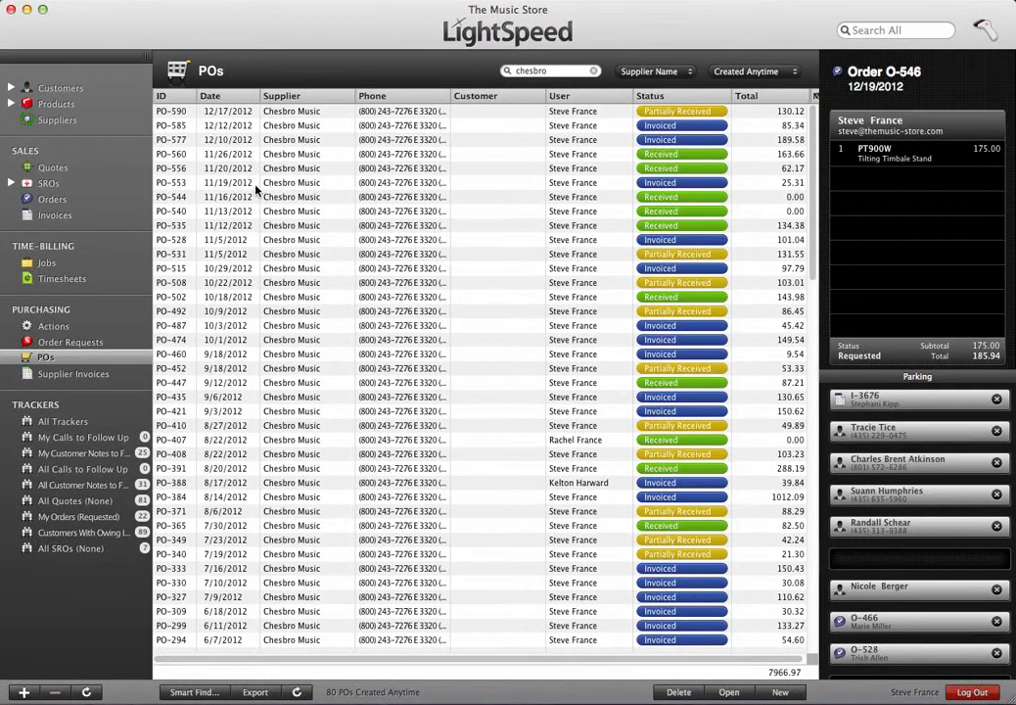
left_click(245, 112)
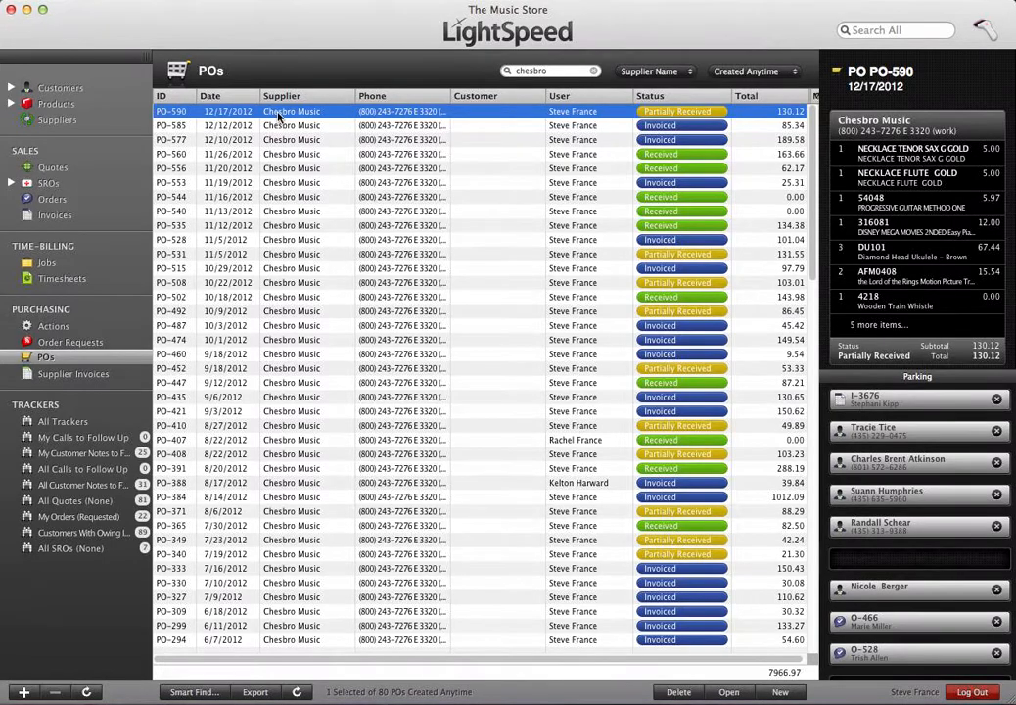
double_click(279, 114)
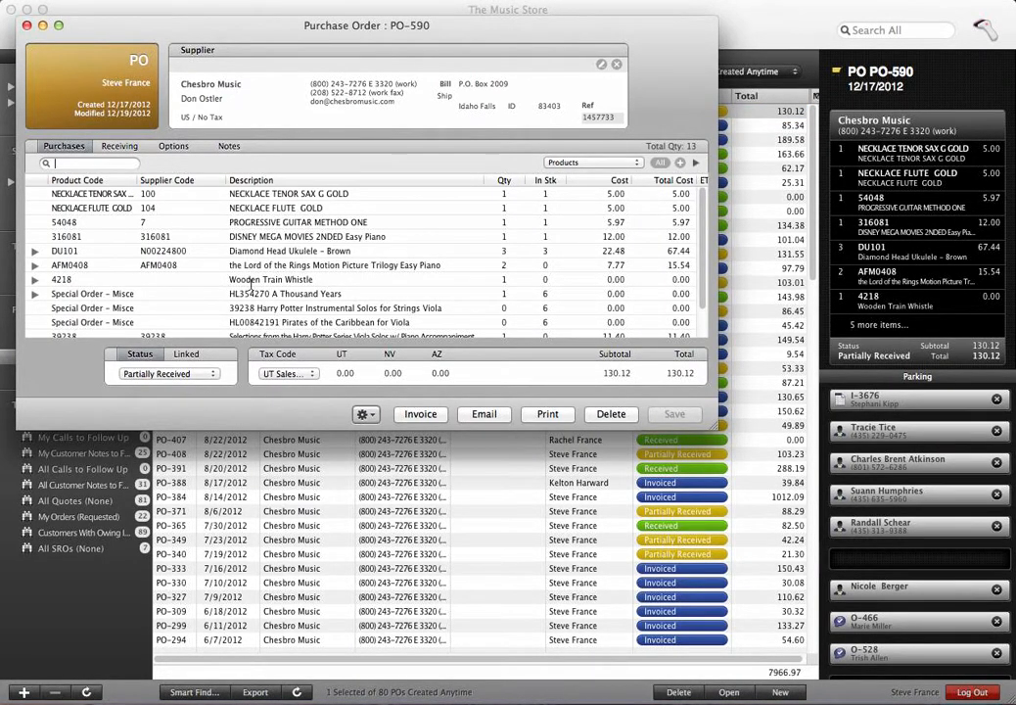
Open the customer order linked to the Diamond Head Ukulele – Brown line and view its inventory reservation options
left_click(244, 251)
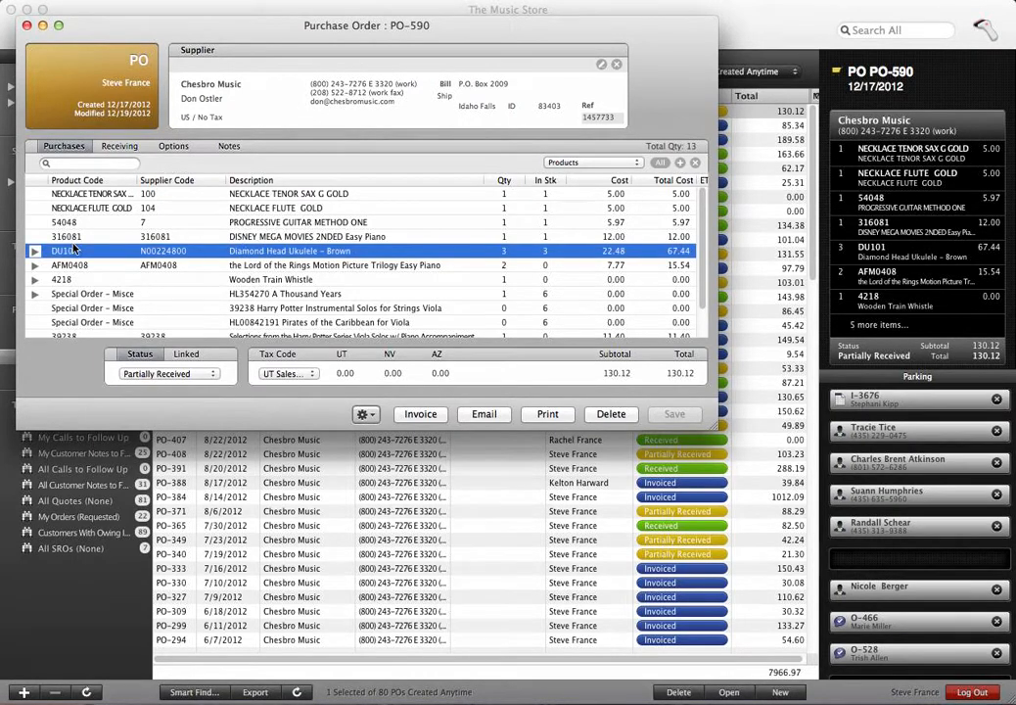
left_click(34, 253)
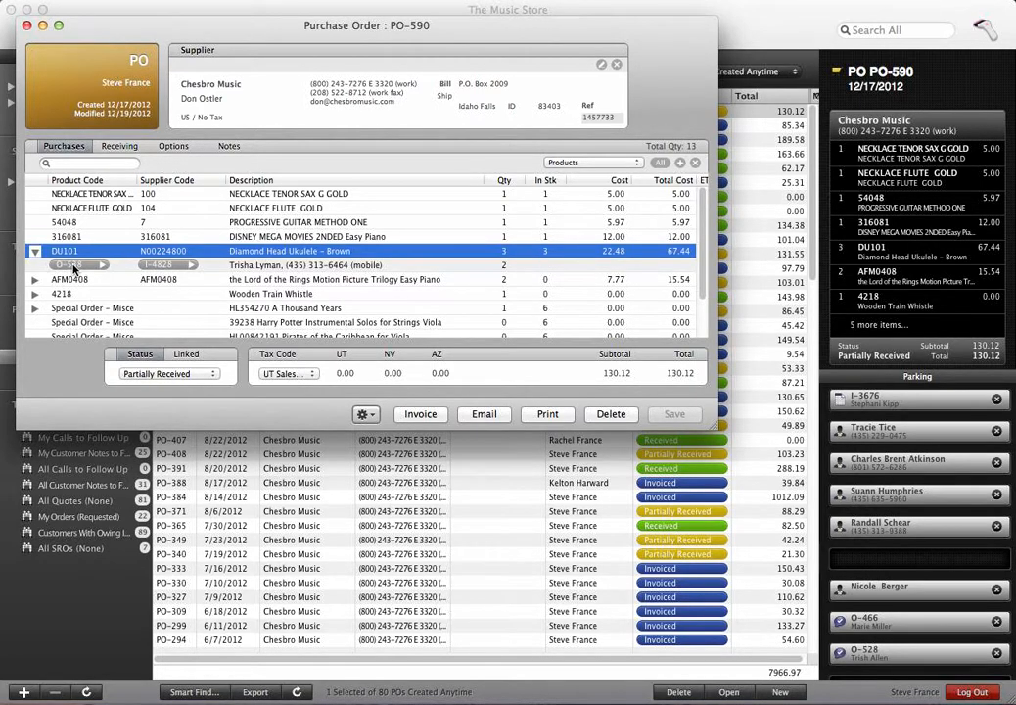
left_click(74, 267)
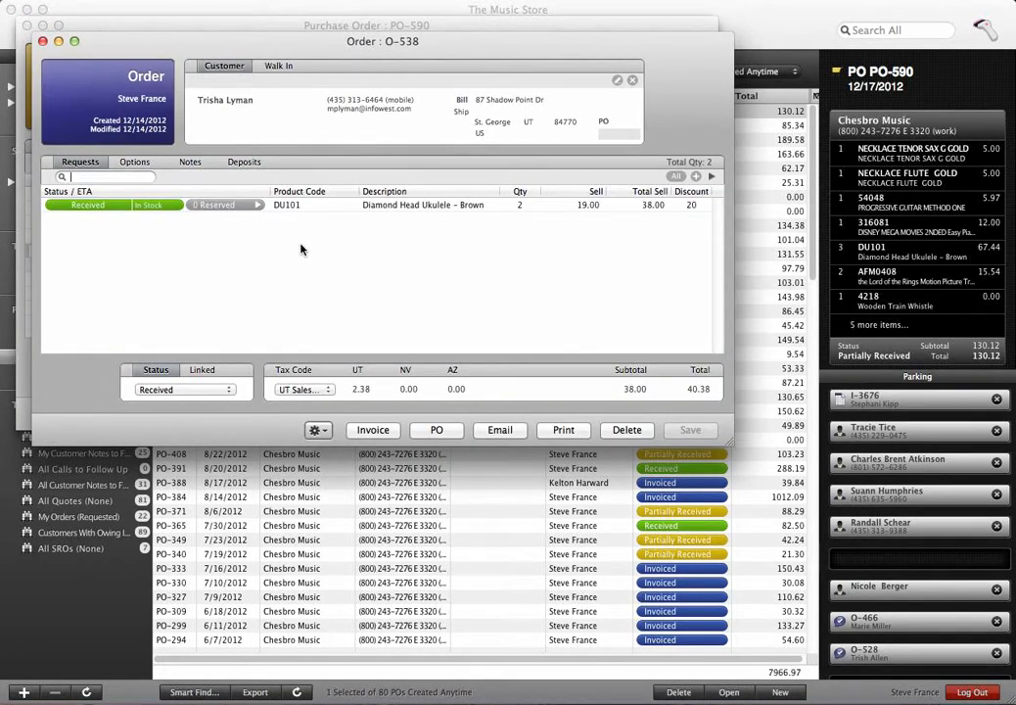
left_click(256, 206)
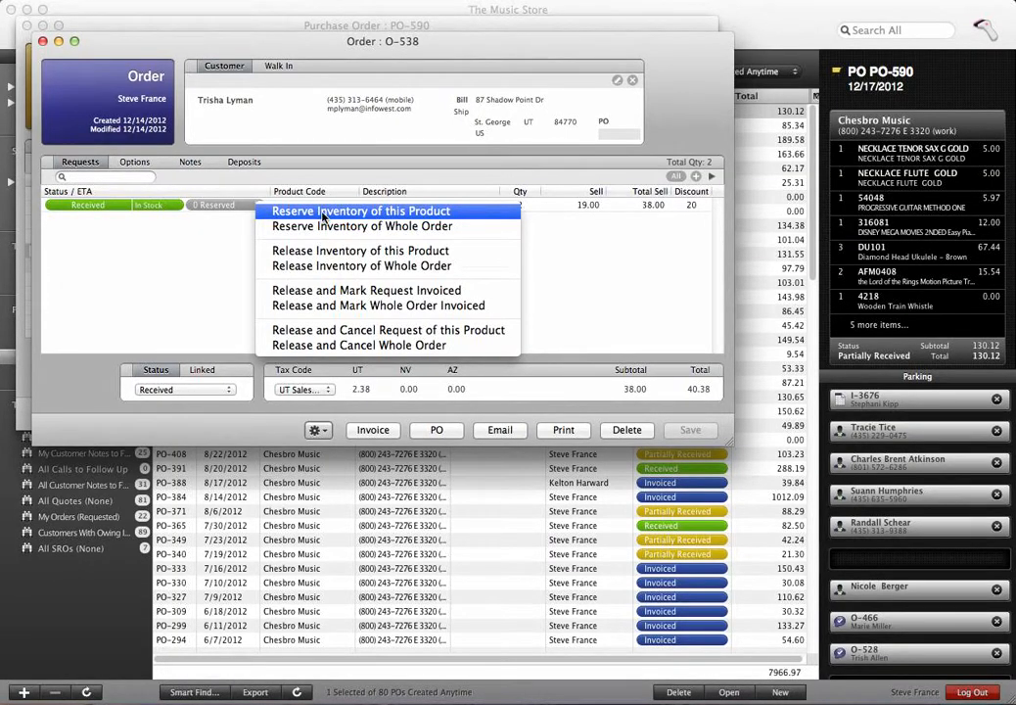
left_click(217, 253)
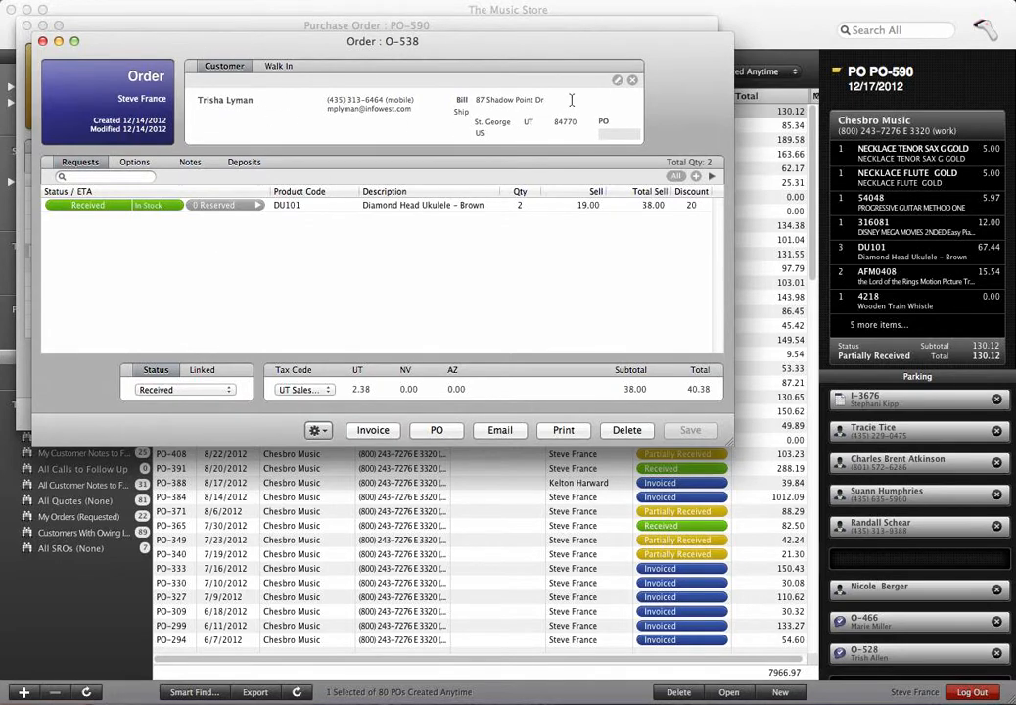
Open the customer's record from the order and inspect the payments on the 12/14/2012 invoice in the invoice history
left_click(618, 81)
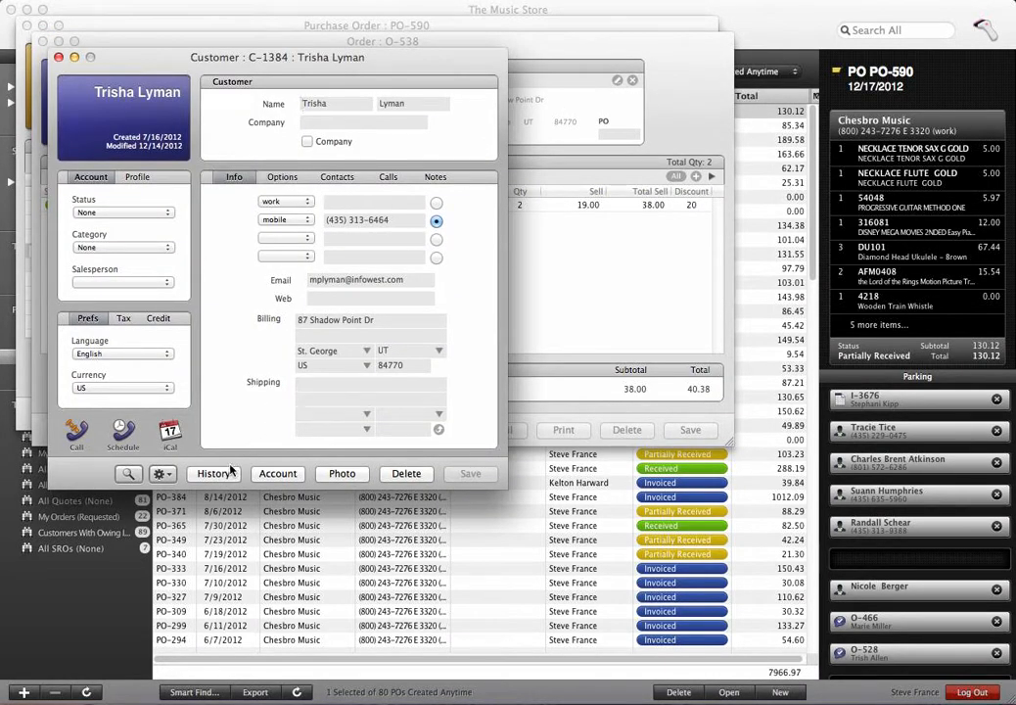
left_click(216, 473)
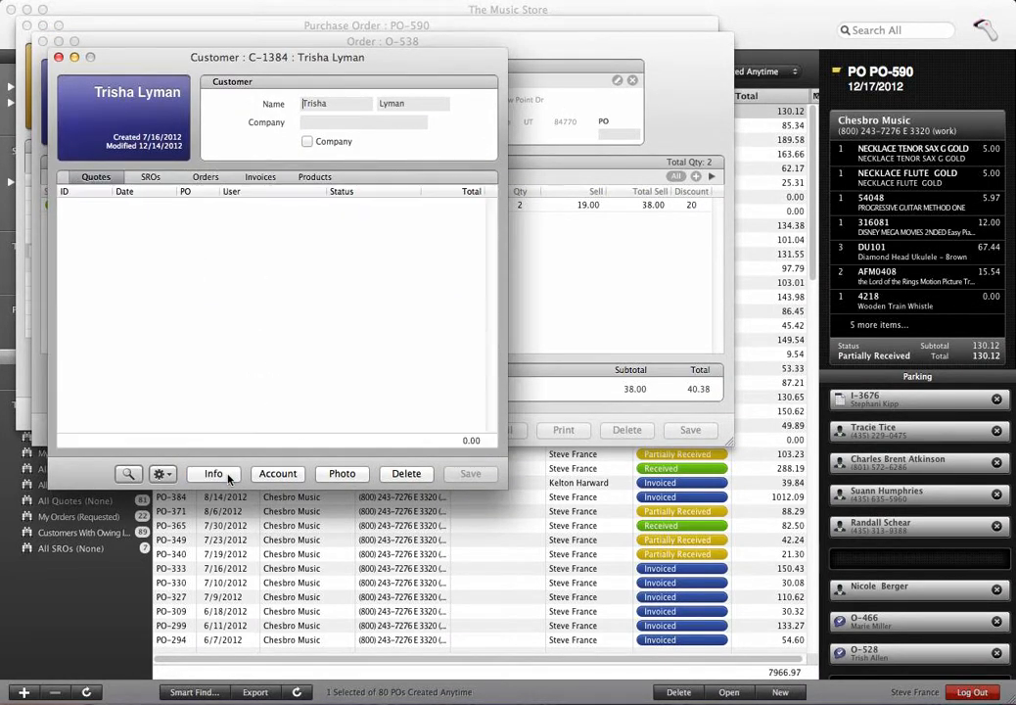
left_click(259, 176)
left_click(289, 207)
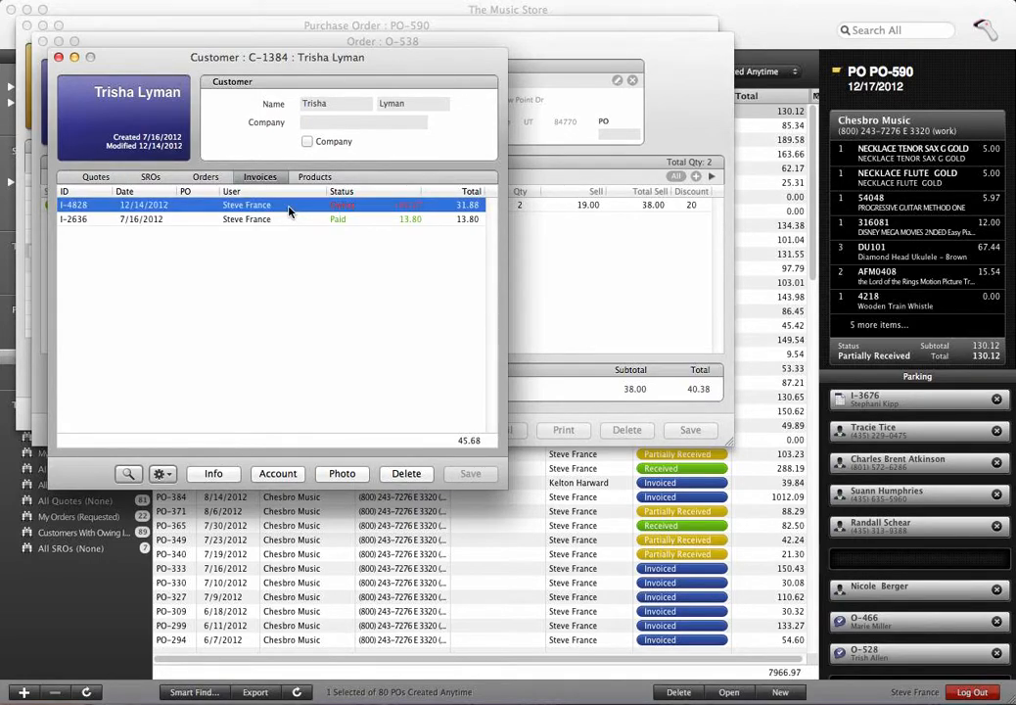
double_click(289, 208)
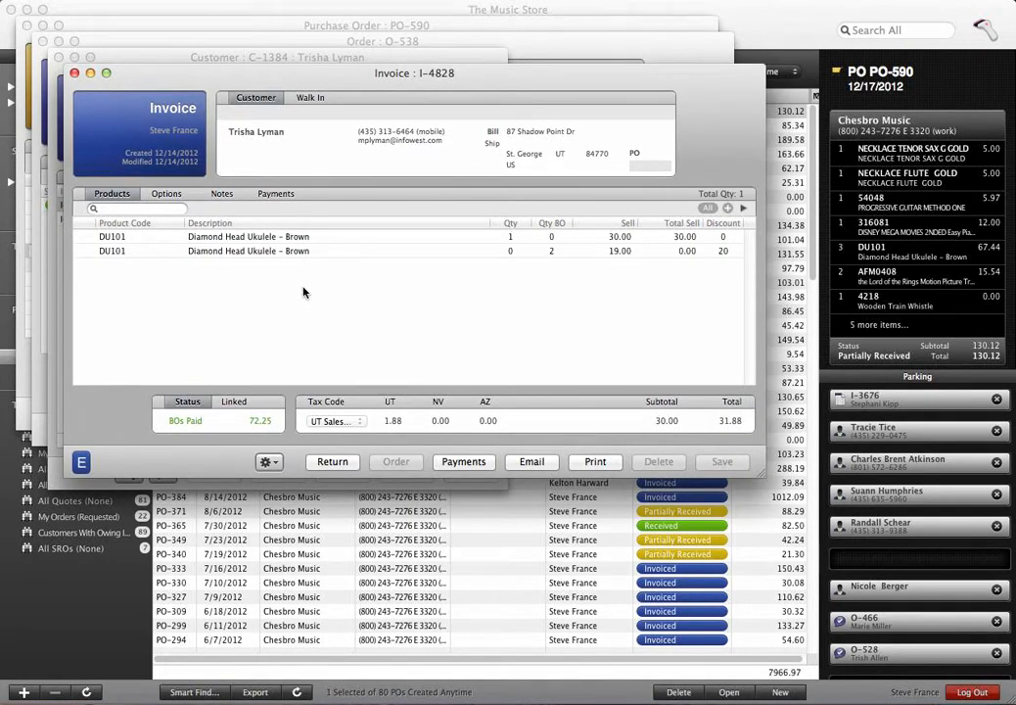
left_click(278, 195)
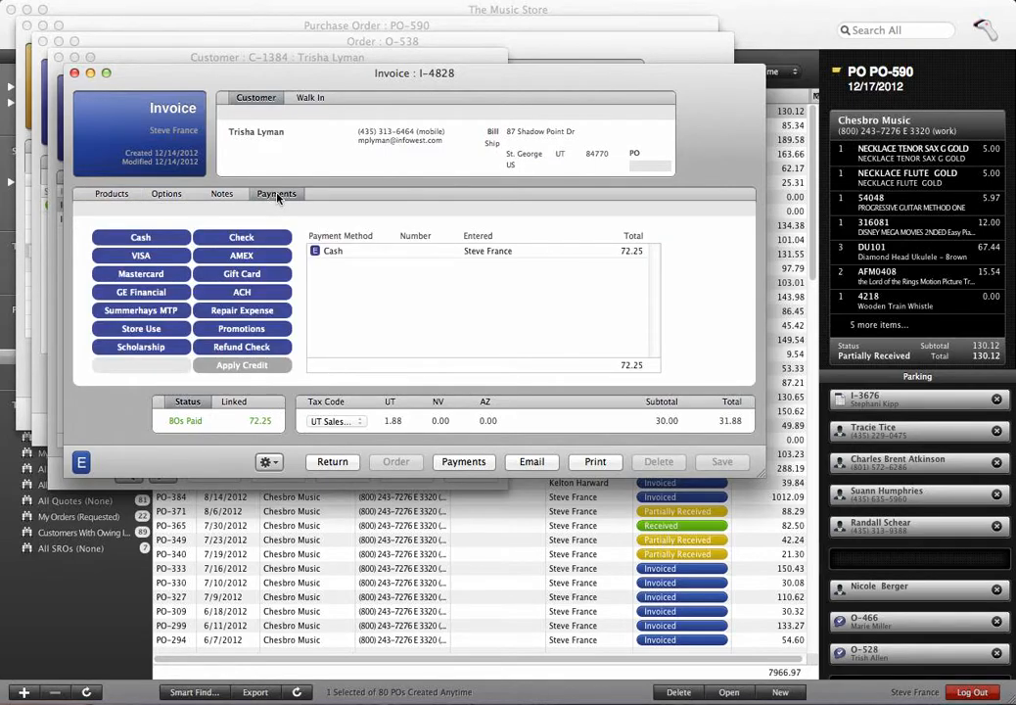
left_click(75, 74)
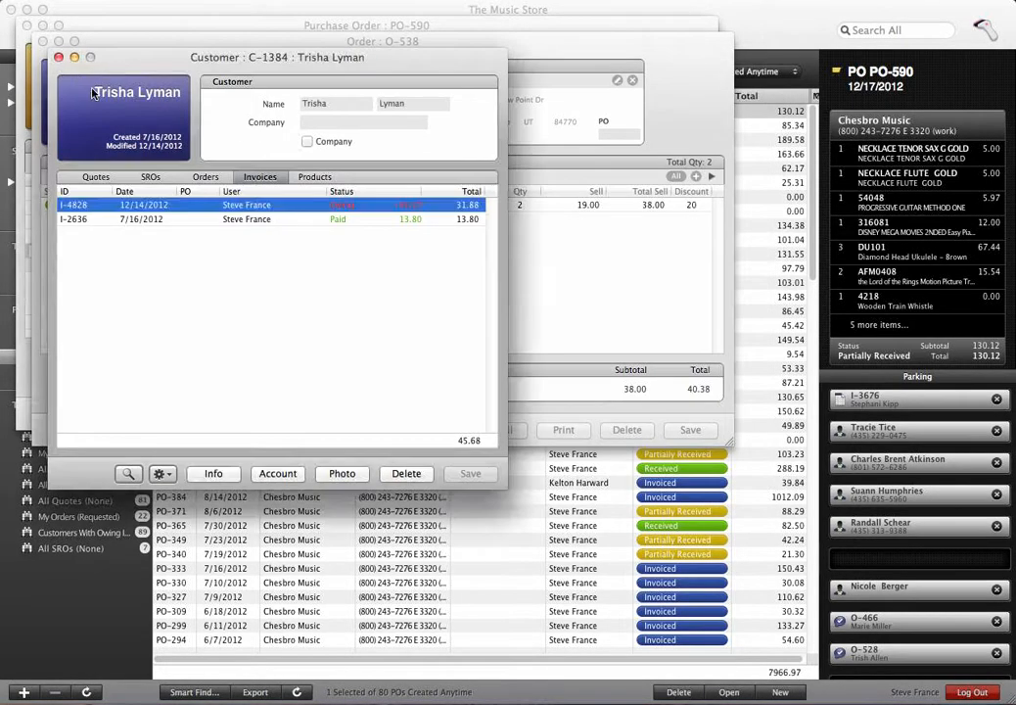
Compare the ukulele order with the backordered quantities on the customer's 12/14/2012 invoice, and return to the order
left_click(556, 271)
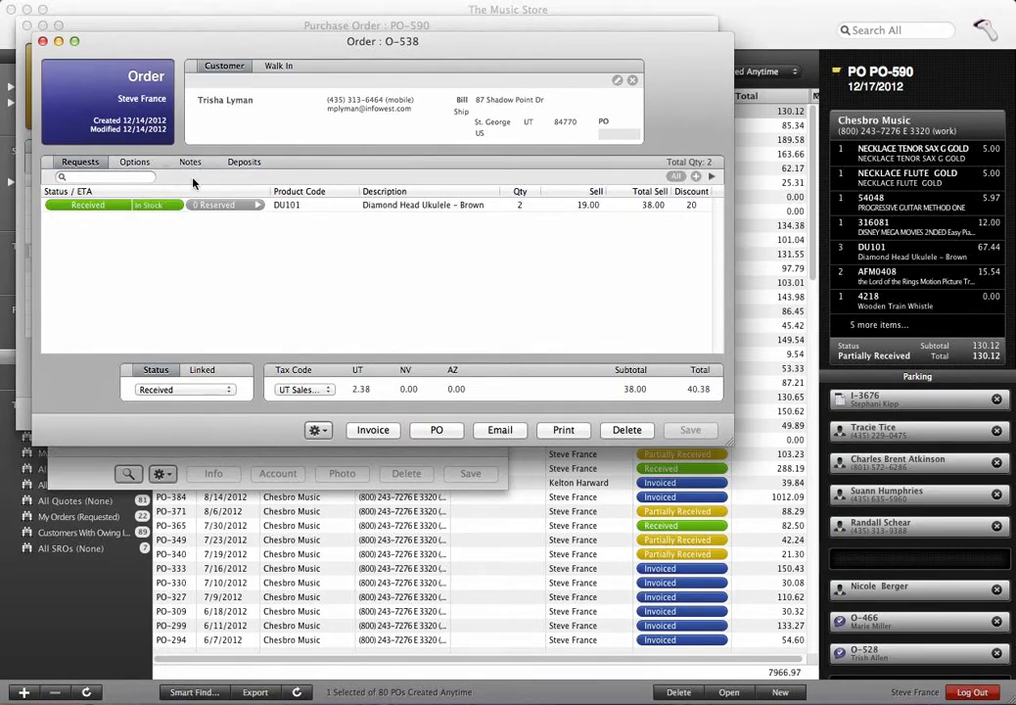
left_click(283, 467)
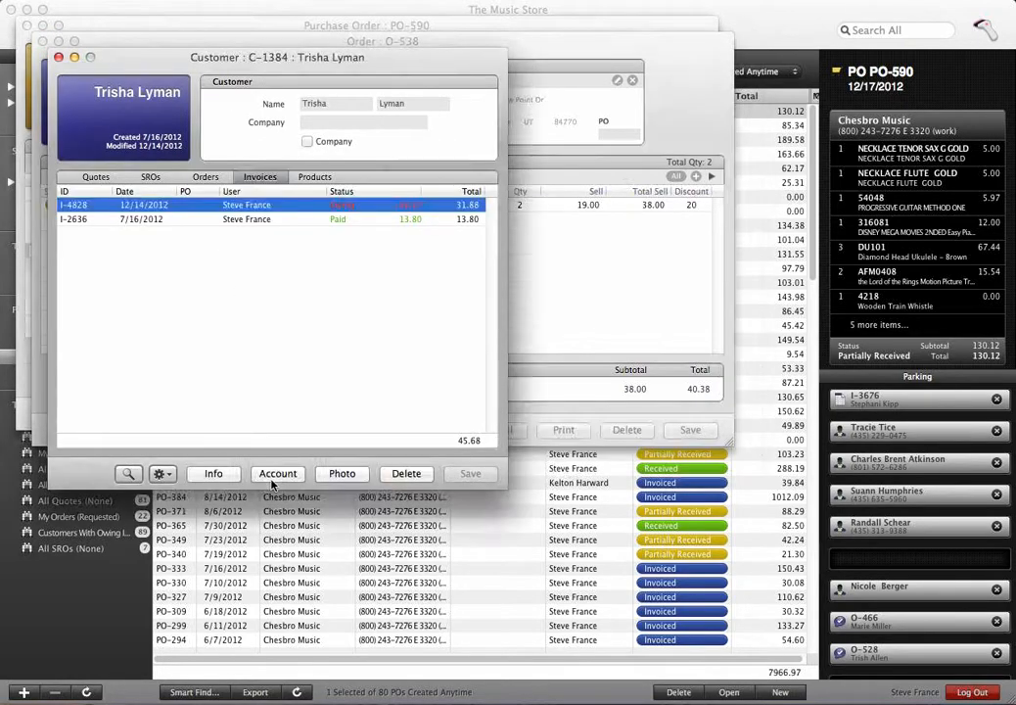
double_click(312, 207)
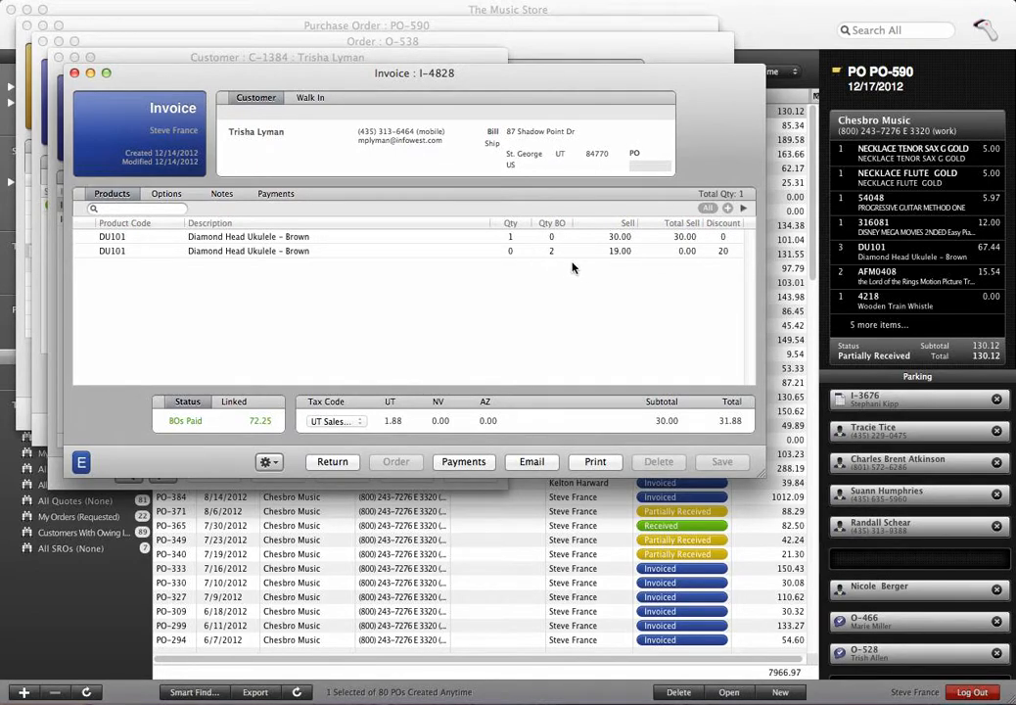
left_click(73, 72)
left_click(599, 328)
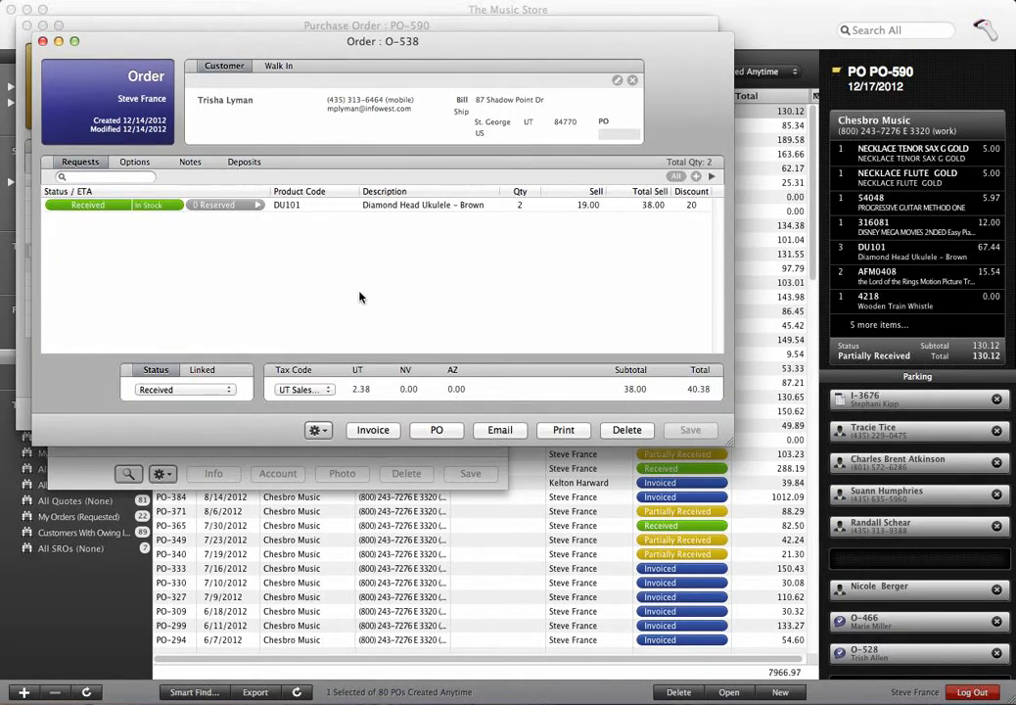
Create an invoice from the ukulele order and apply the 40.37 credit from the 12/14/2012 invoice to it
left_click(373, 431)
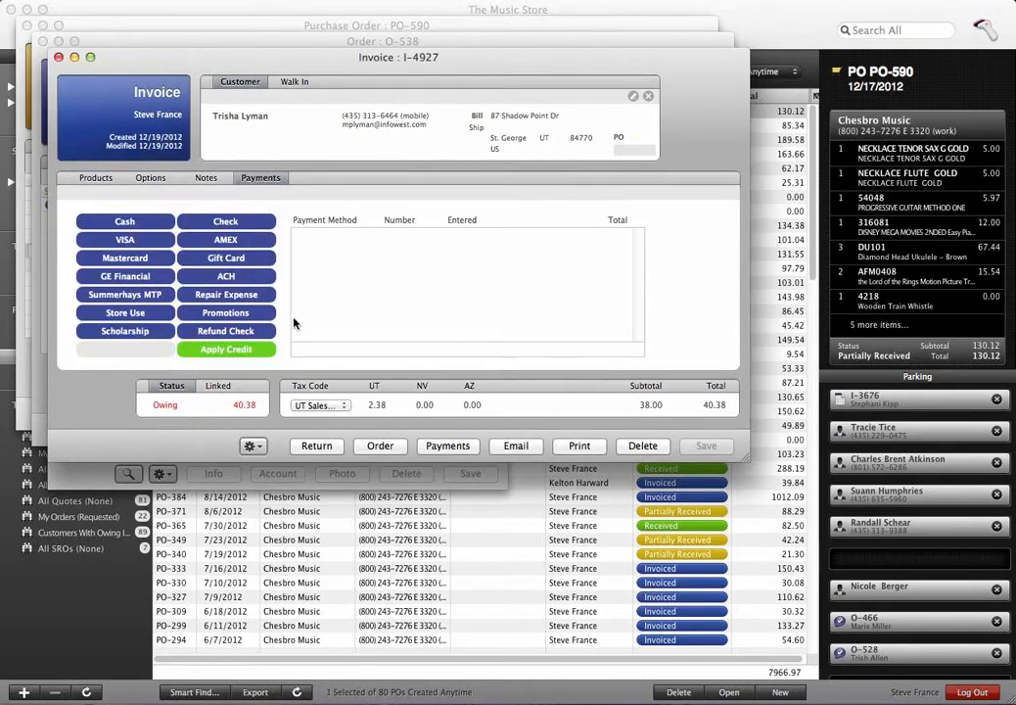
left_click(239, 353)
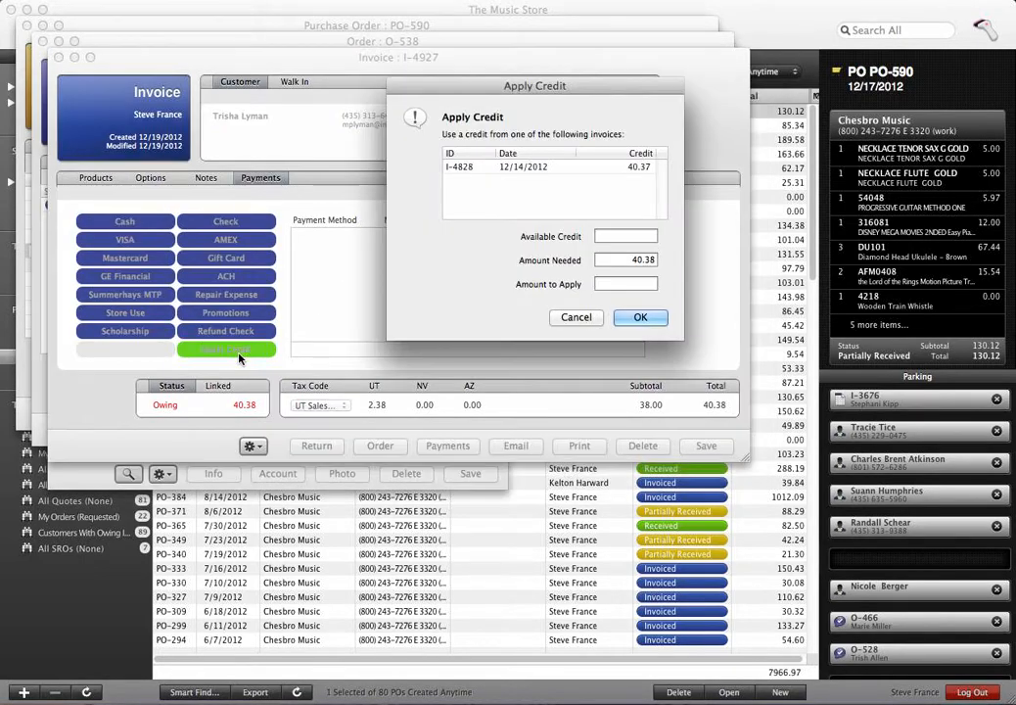
left_click(548, 168)
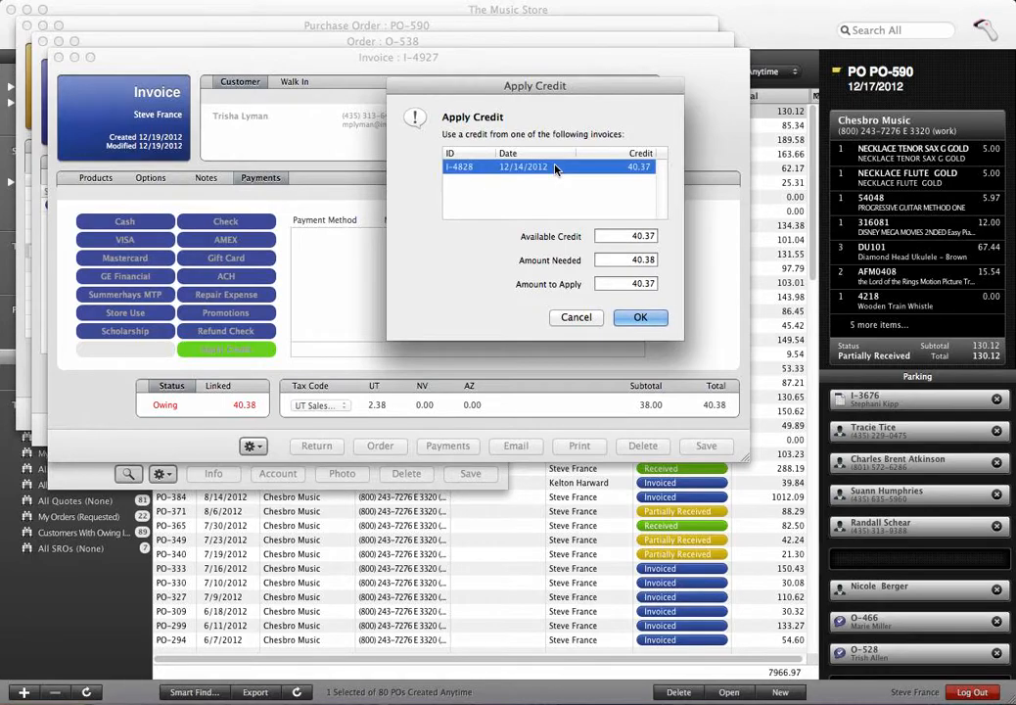
left_click(642, 317)
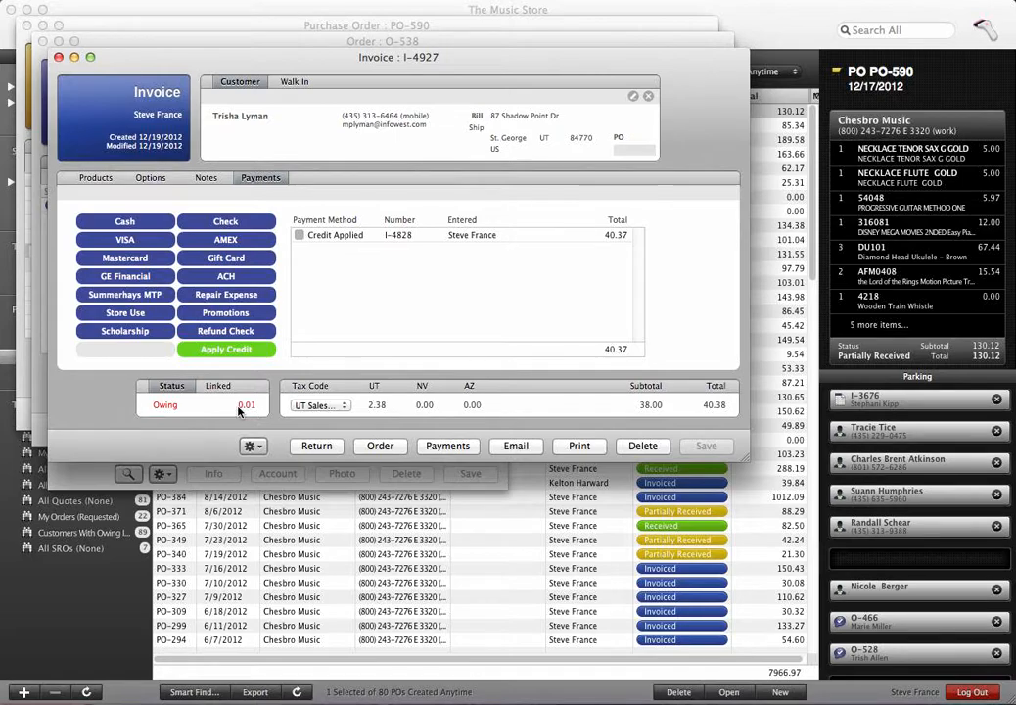
left_click(95, 179)
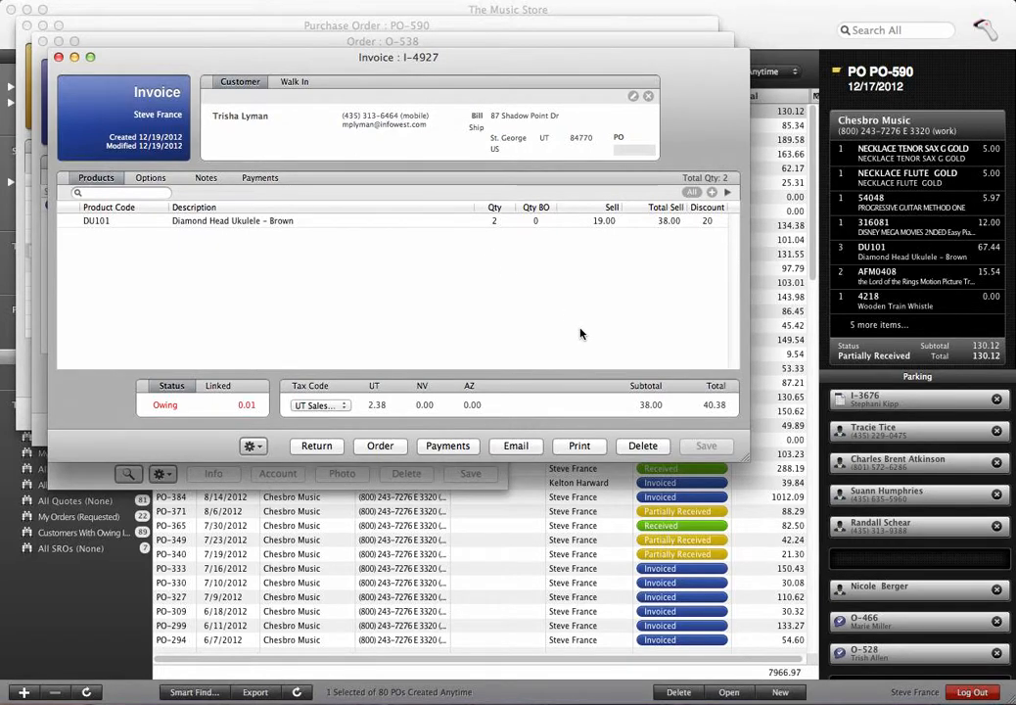
left_click(260, 178)
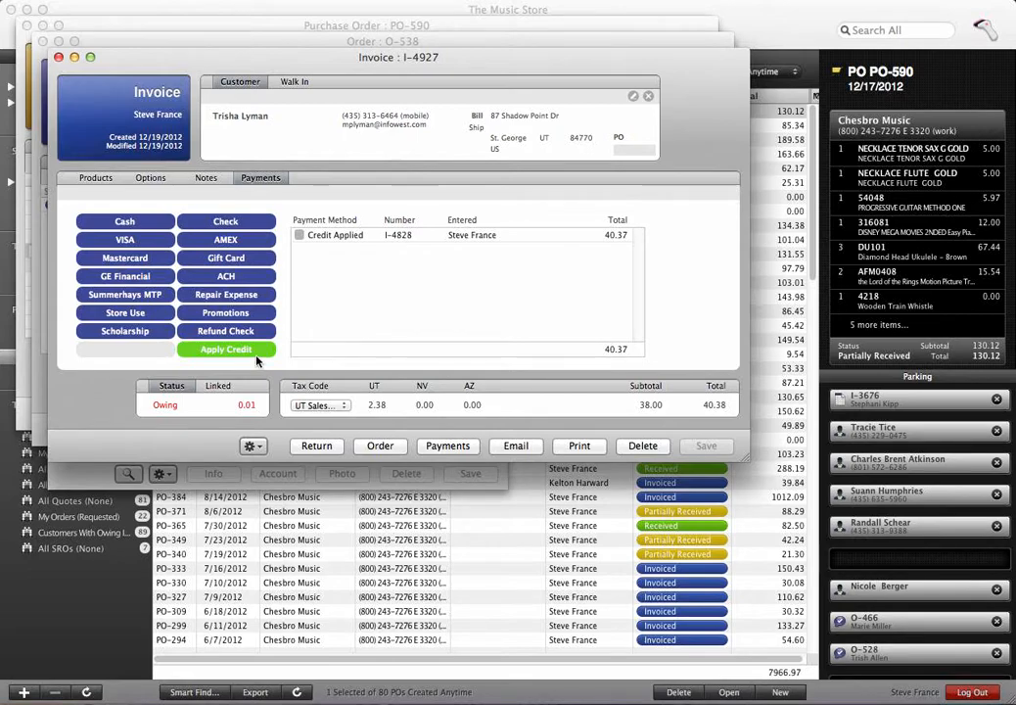
left_click(58, 58)
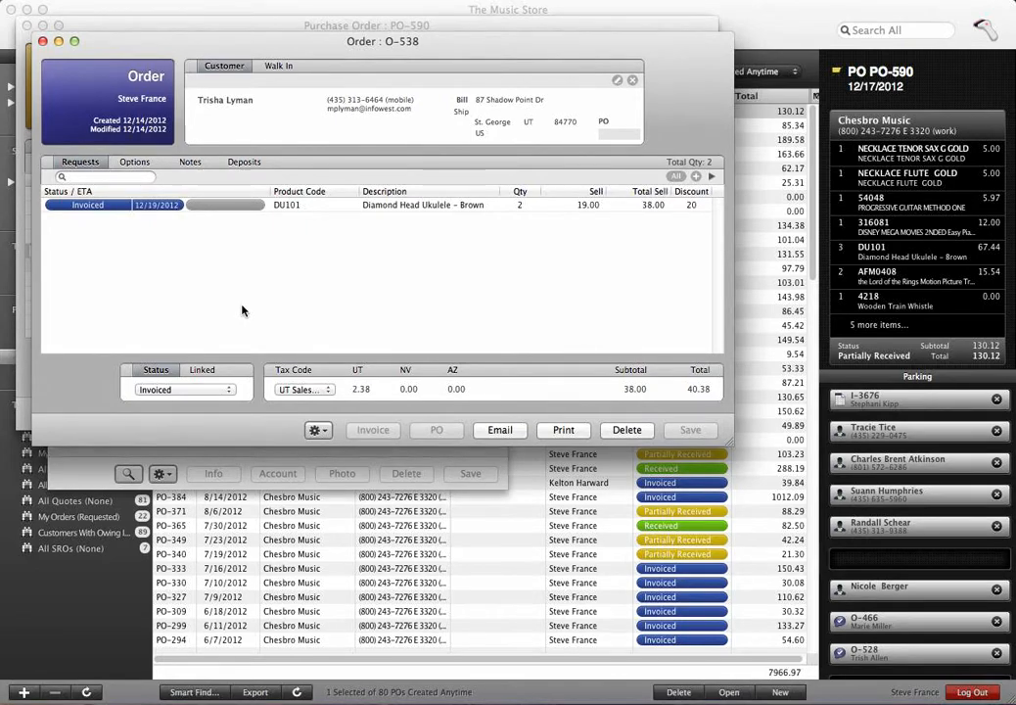
Try to create a return for the customer's 12/14/2012 invoice, and discard the unsaved return
left_click(207, 475)
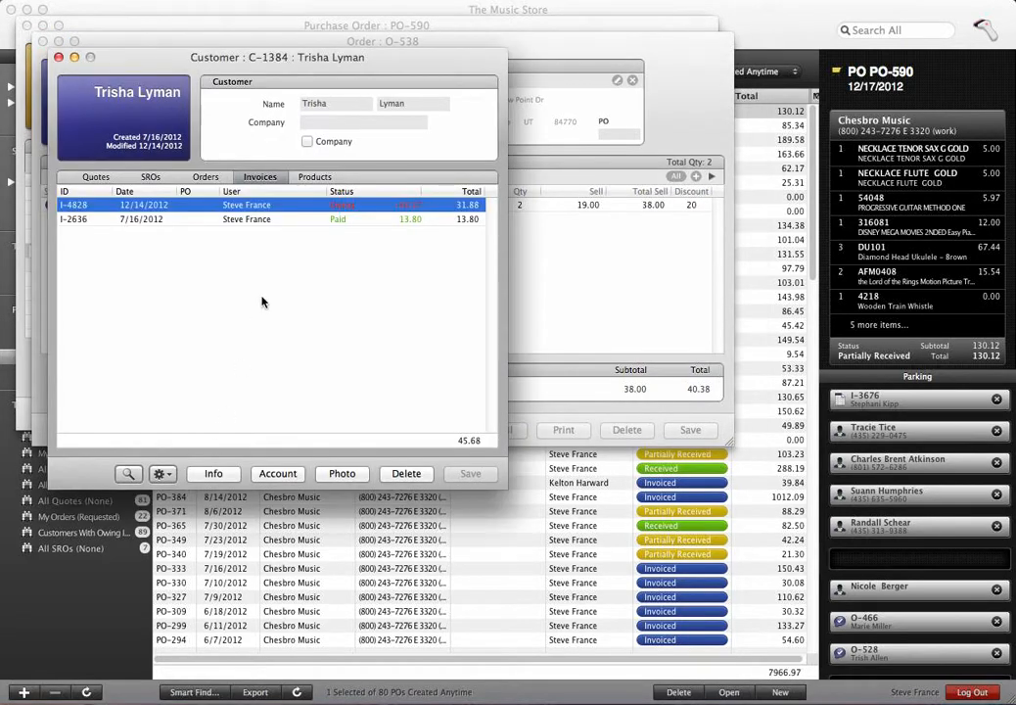
left_click(273, 207)
double_click(273, 207)
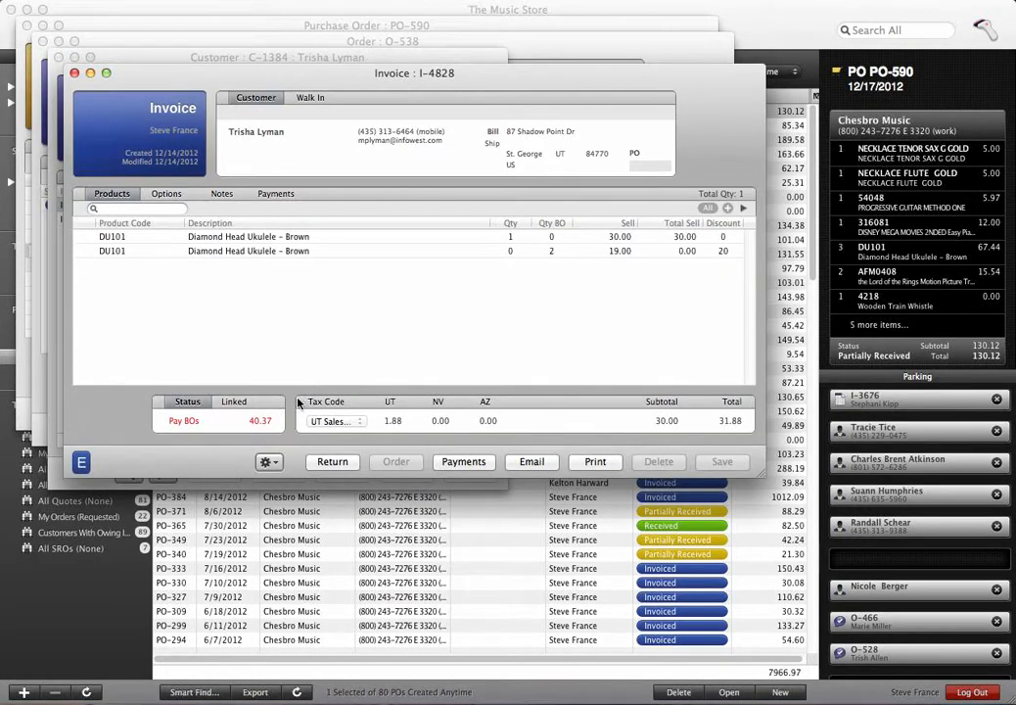
left_click(333, 466)
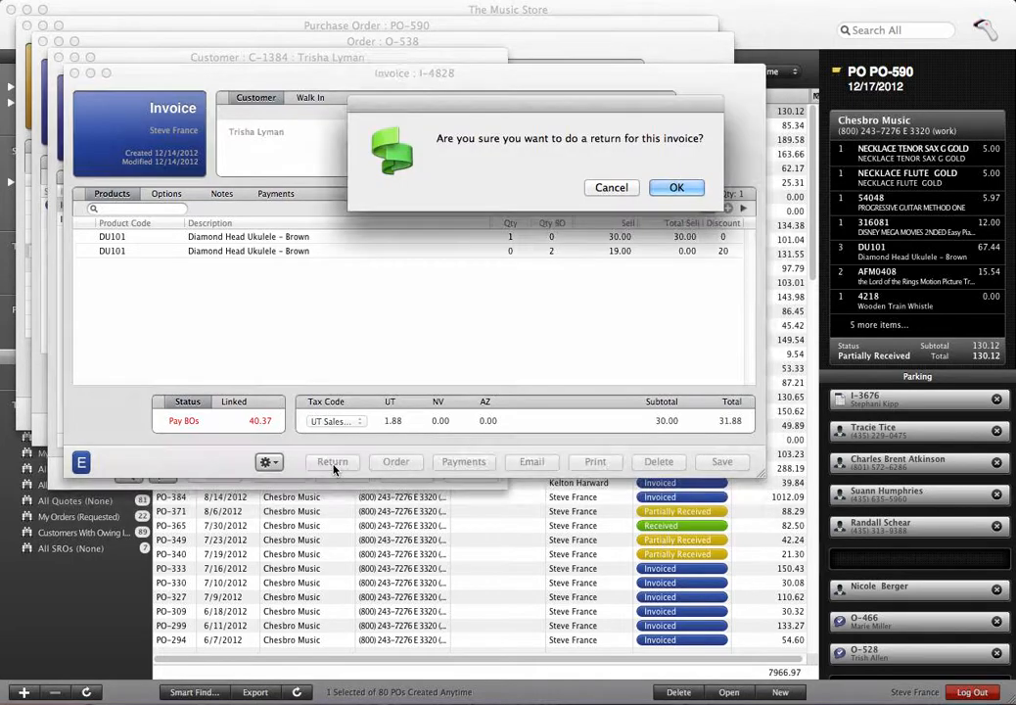
left_click(681, 186)
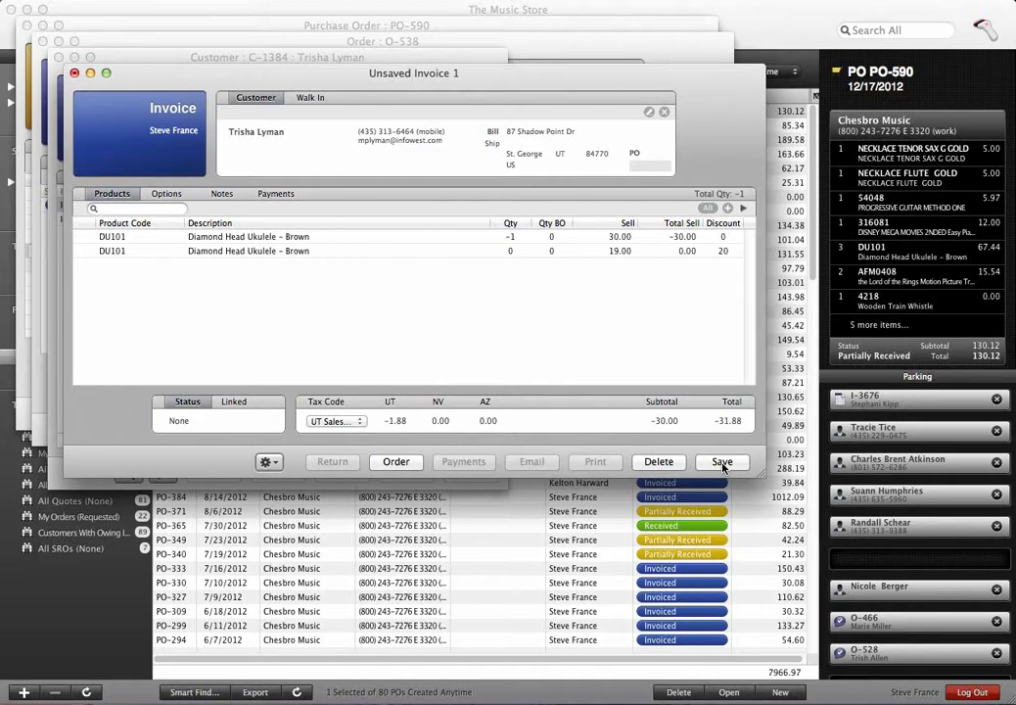
left_click(76, 74)
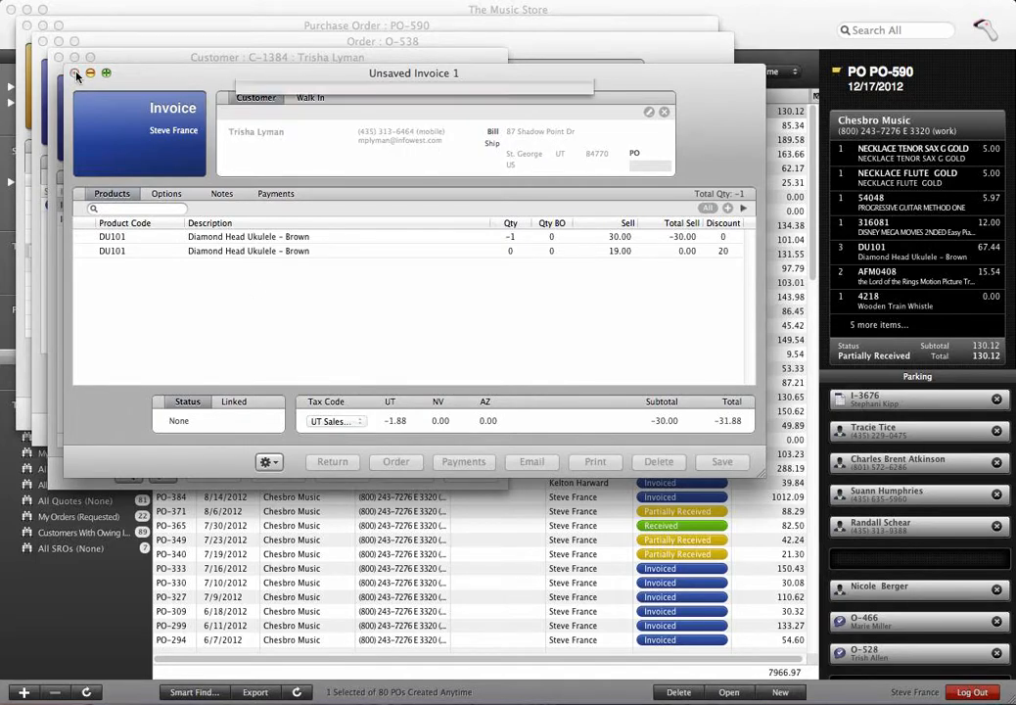
left_click(355, 162)
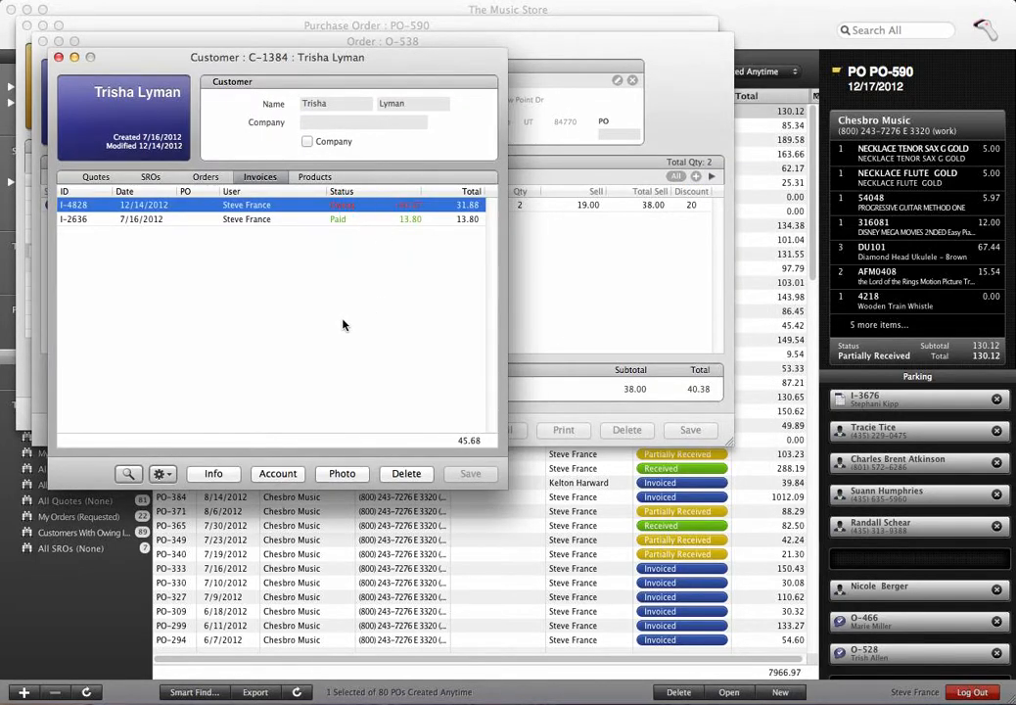
Reopen the 12/14/2012 invoice from the customer's history and check how its credit was used in the payments
left_click(565, 281)
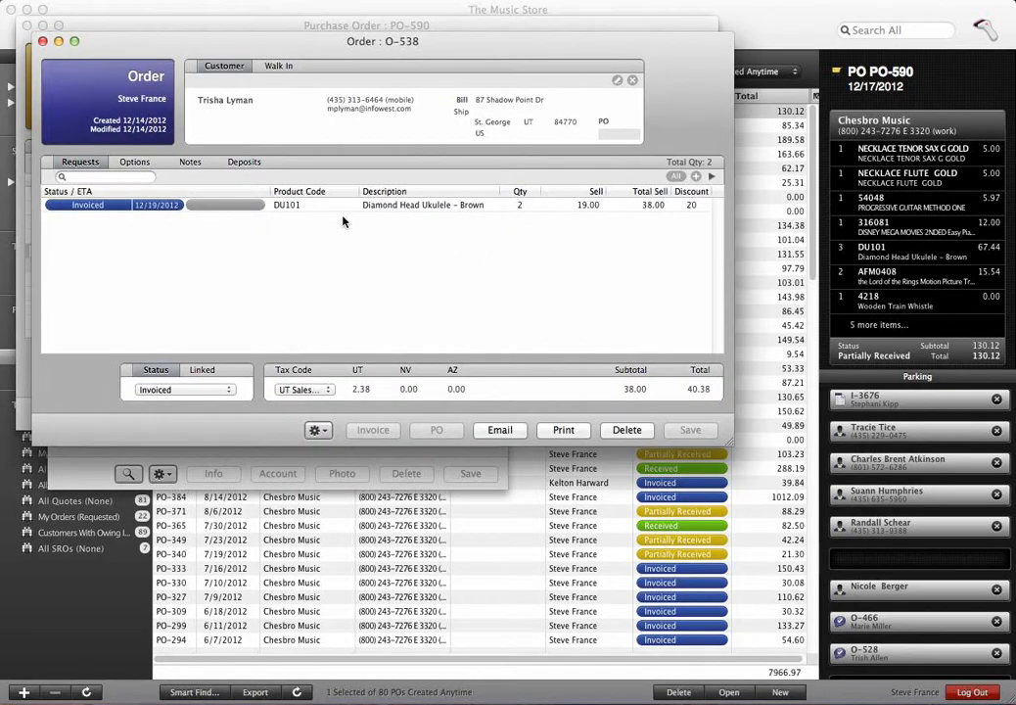
left_click(310, 479)
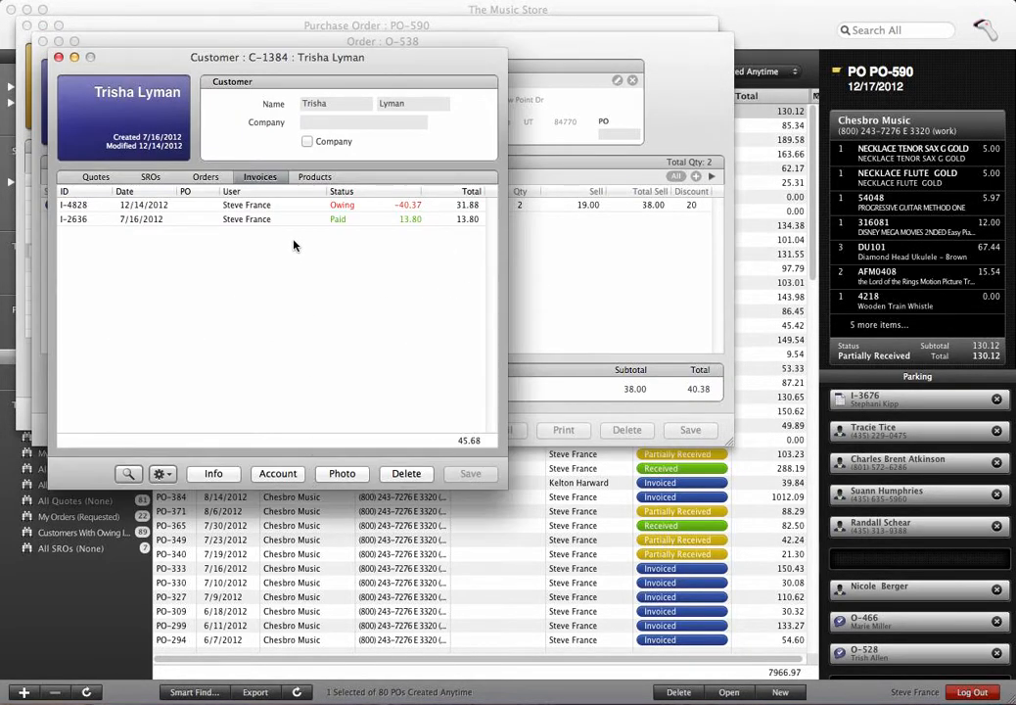
double_click(286, 206)
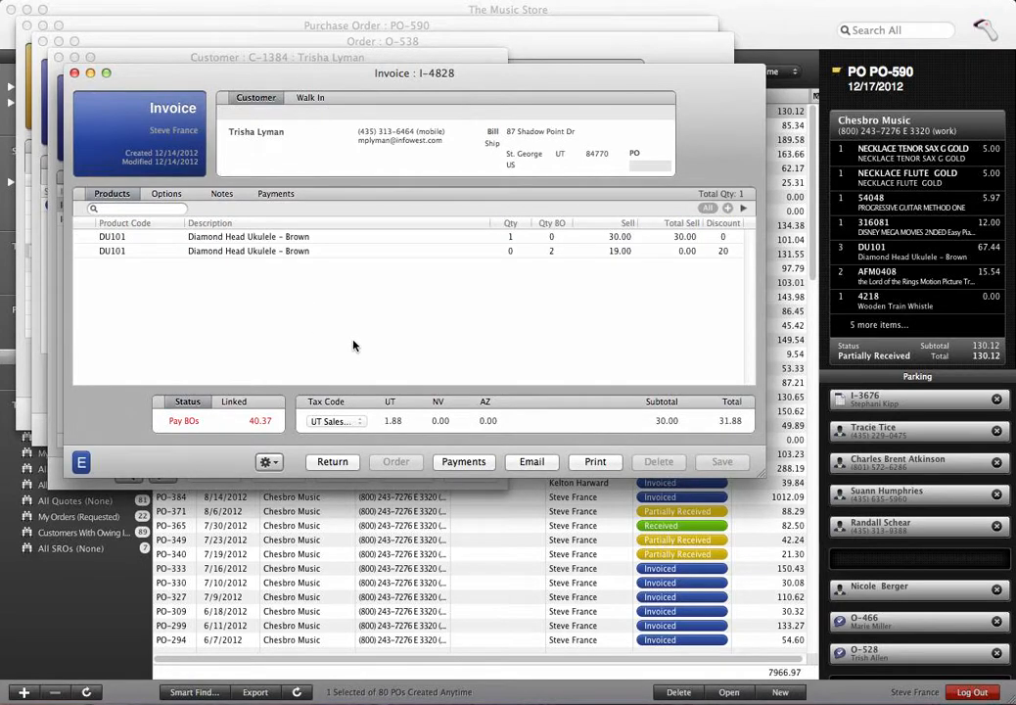
left_click(279, 194)
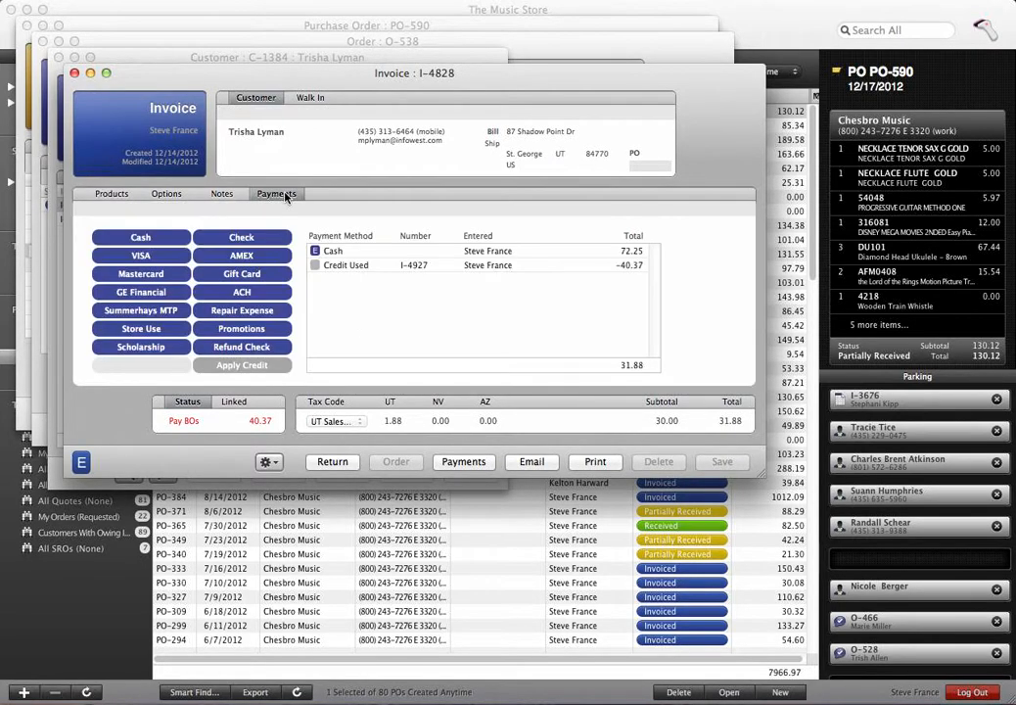
Inspect the details of the cash payment on the 12/14/2012 invoice without changing it, and close the invoice
double_click(389, 255)
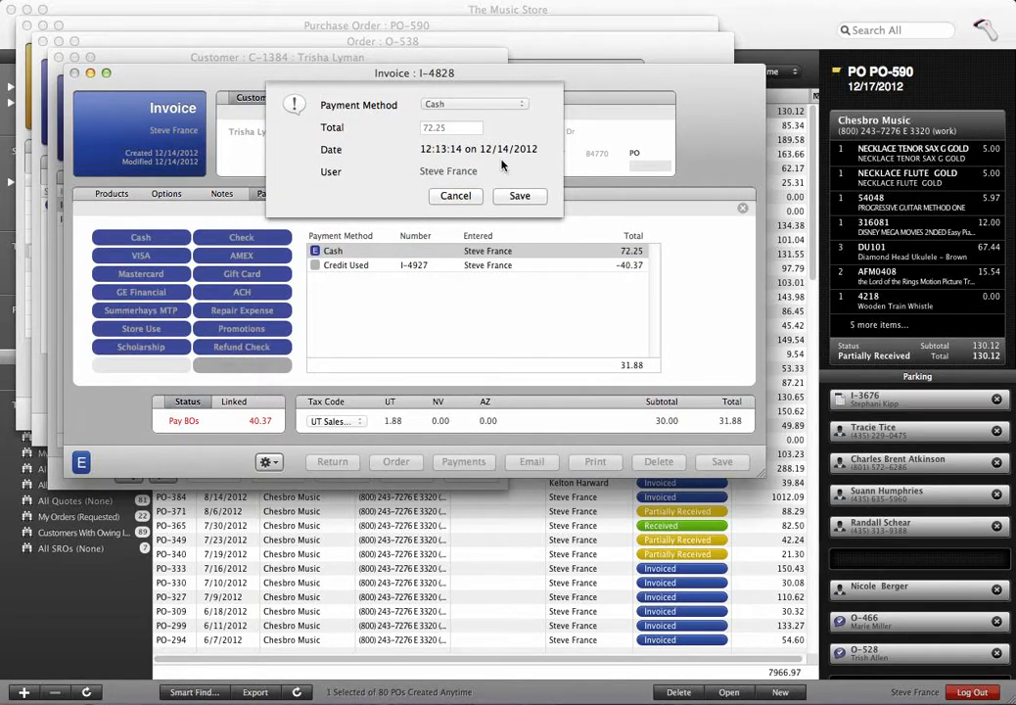
left_click(454, 195)
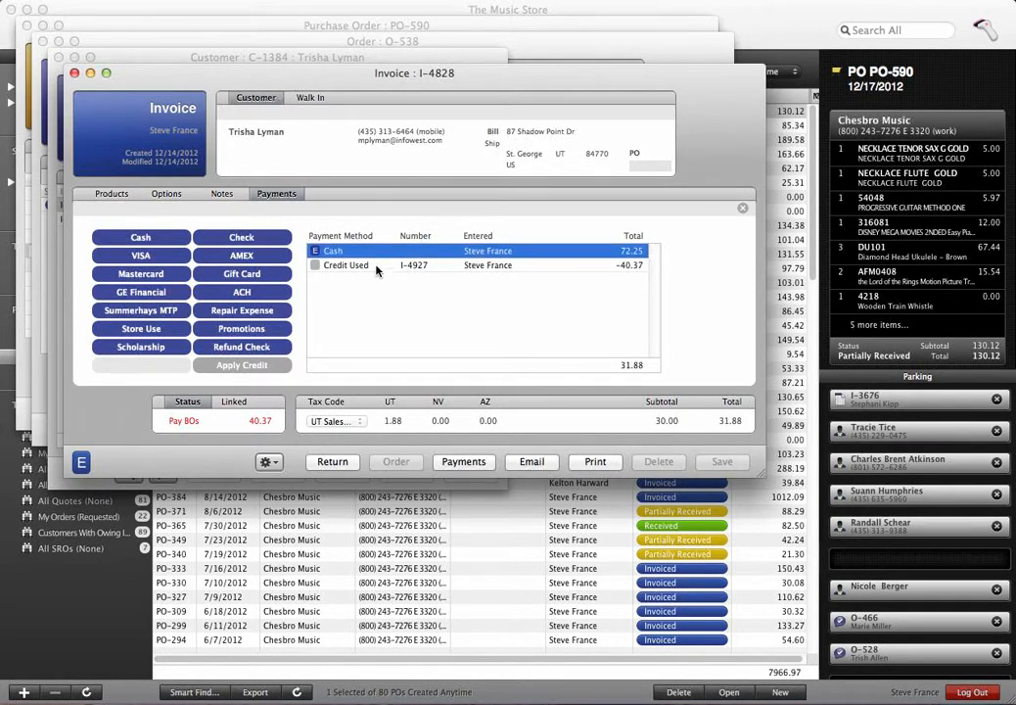
left_click(75, 73)
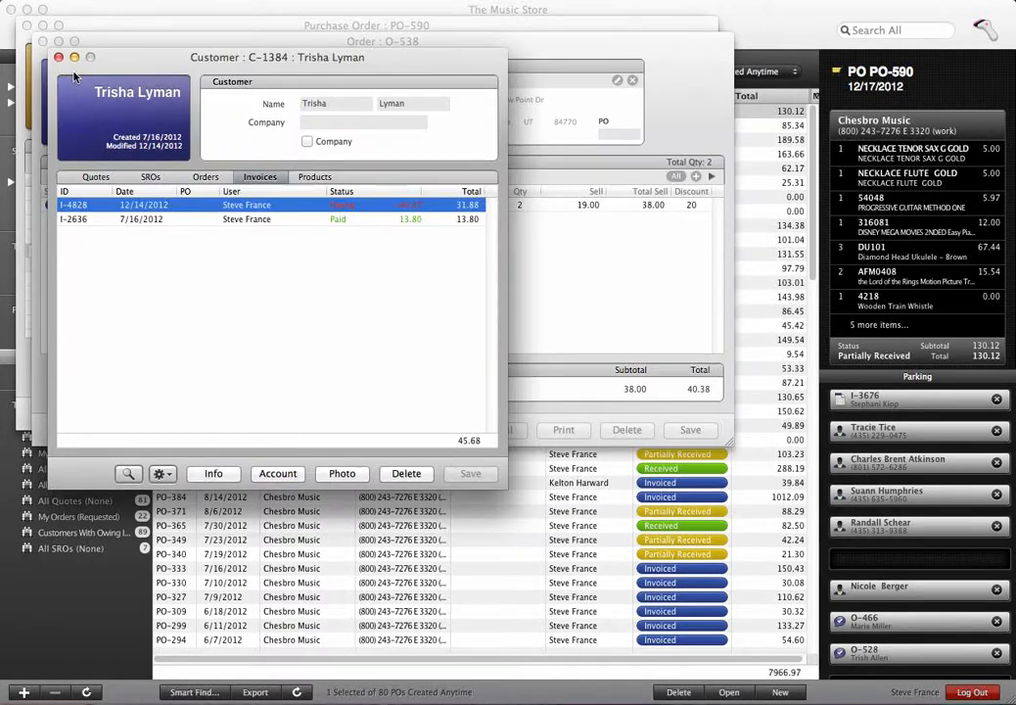
Check the status of the ukulele order and review the product lines on the customer's 12/14/2012 invoice again
left_click(559, 274)
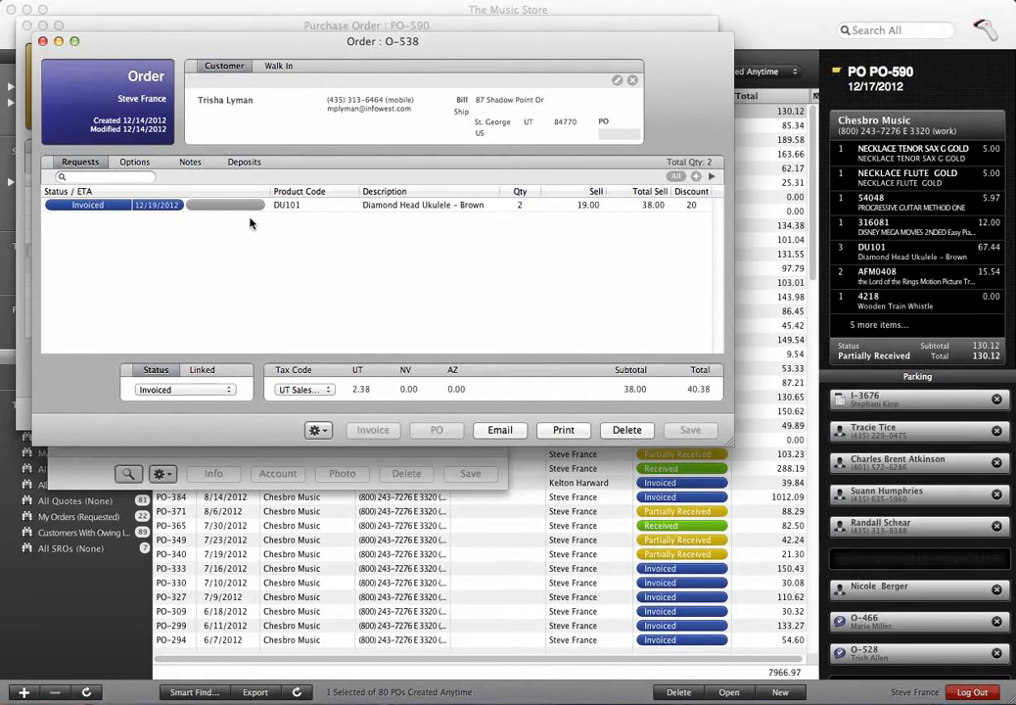
left_click(234, 457)
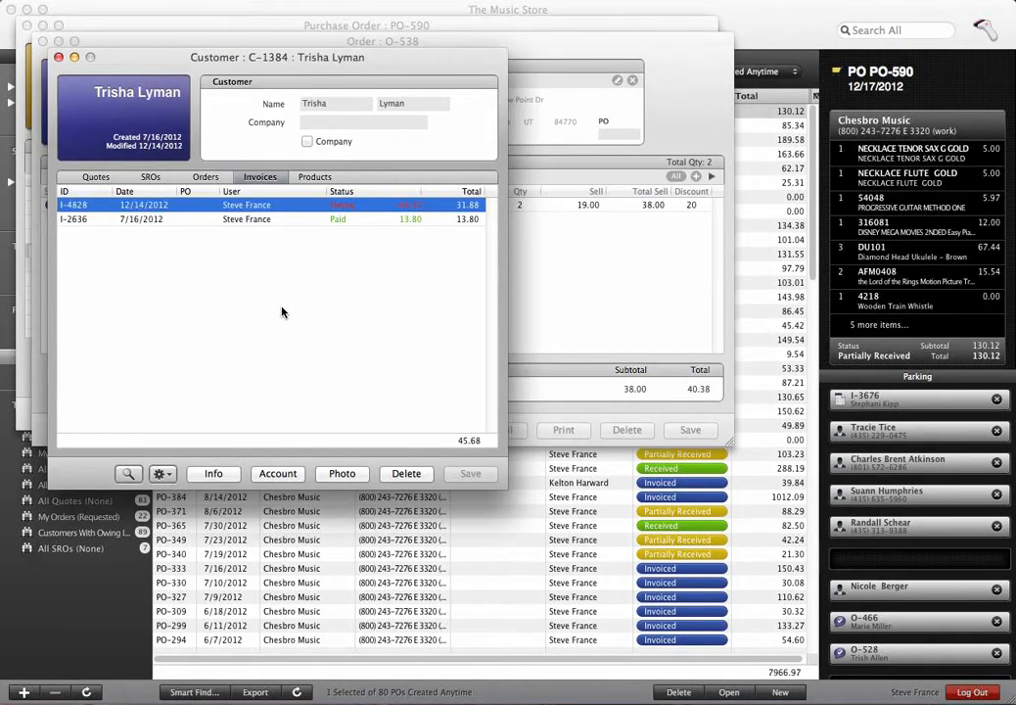
double_click(274, 208)
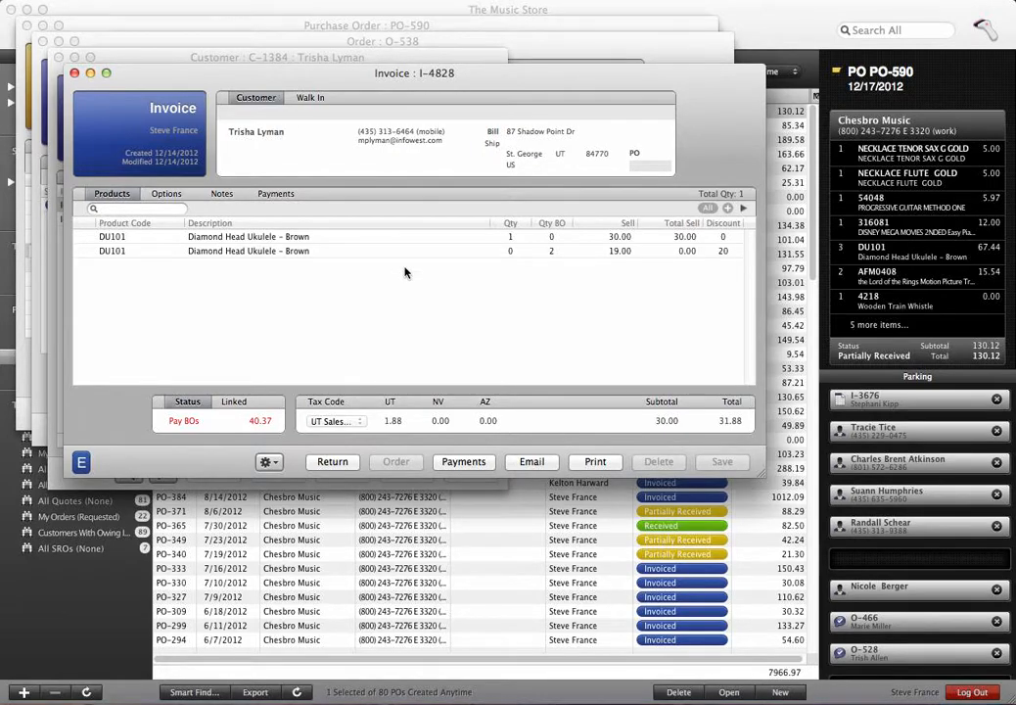
key("super+w")
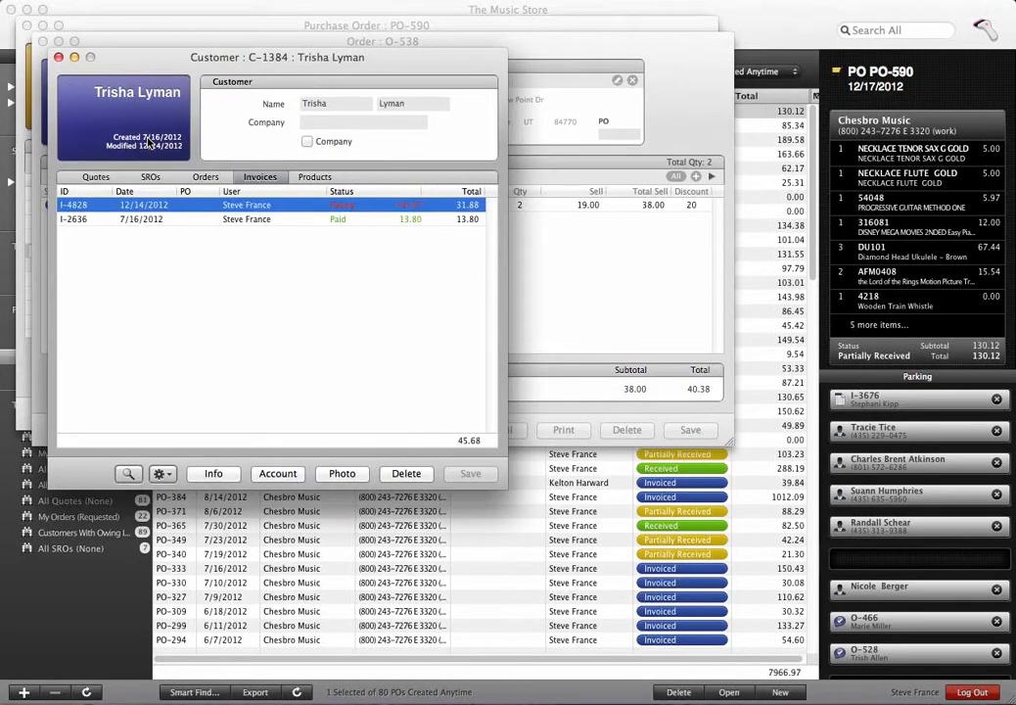
Close the ukulele order, the Chesbro Music purchase order, and the other customer's record and 12/19/2012 invoice
key("super+w")
left_click(599, 273)
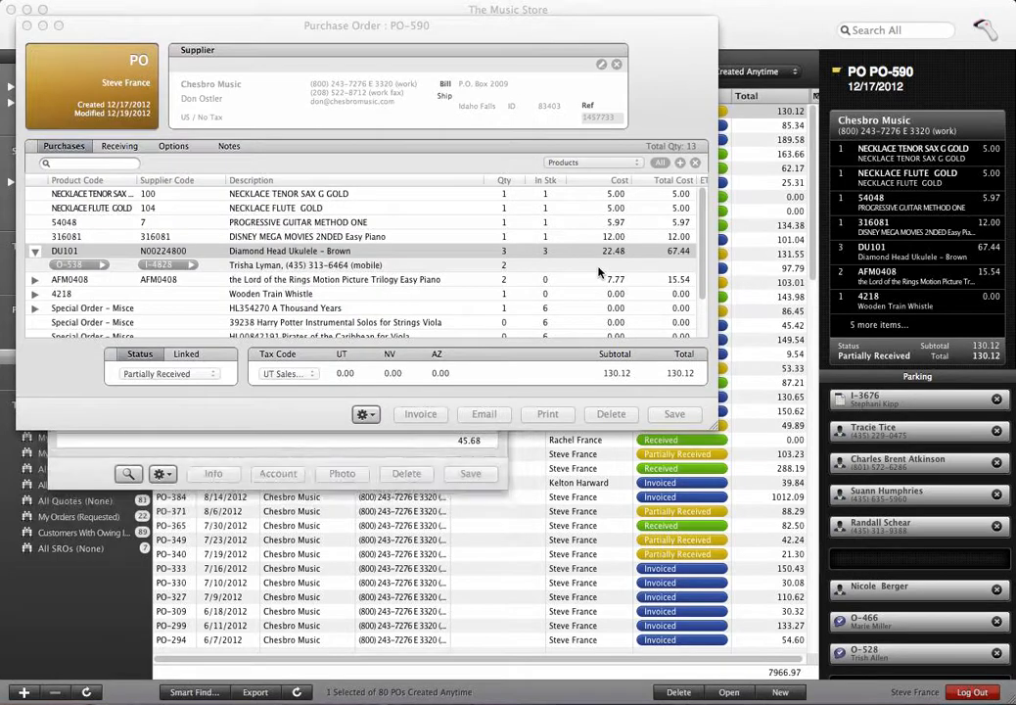
key("super+w")
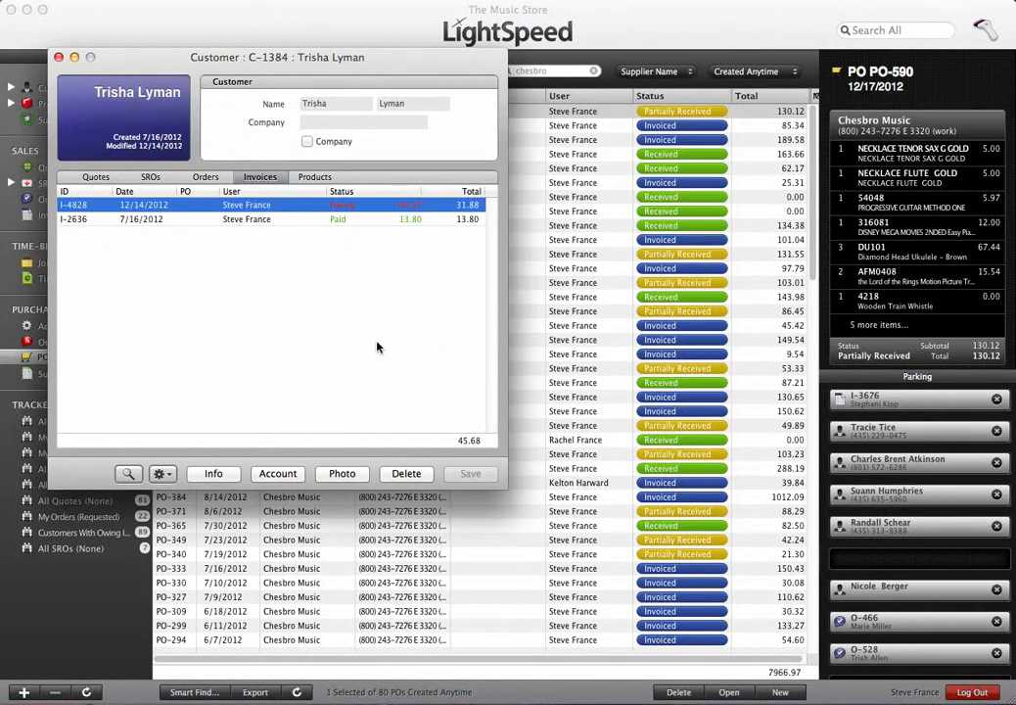
key("ctrl+Down")
left_click(526, 250)
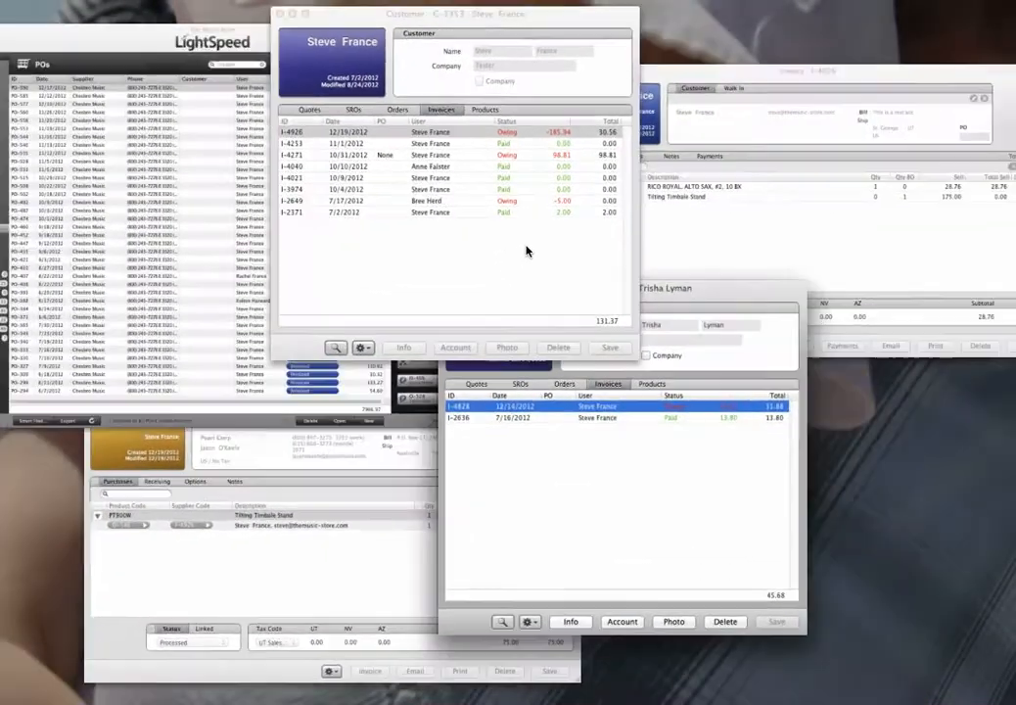
key("super+w")
key("ctrl+Down")
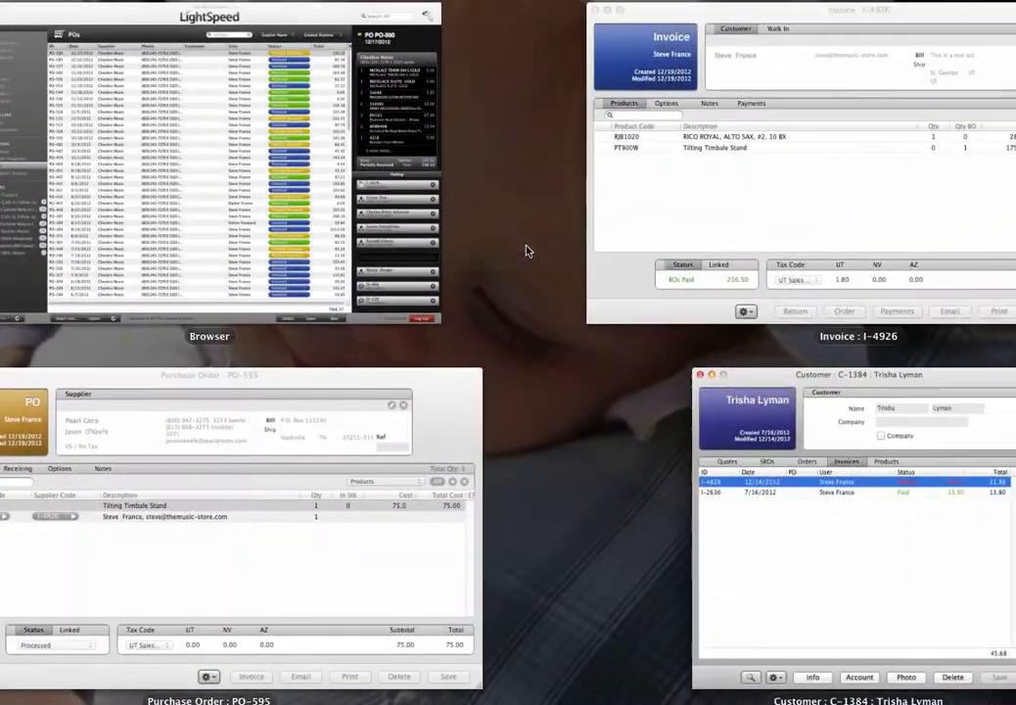
left_click(685, 216)
key("super+w")
key("ctrl+Down")
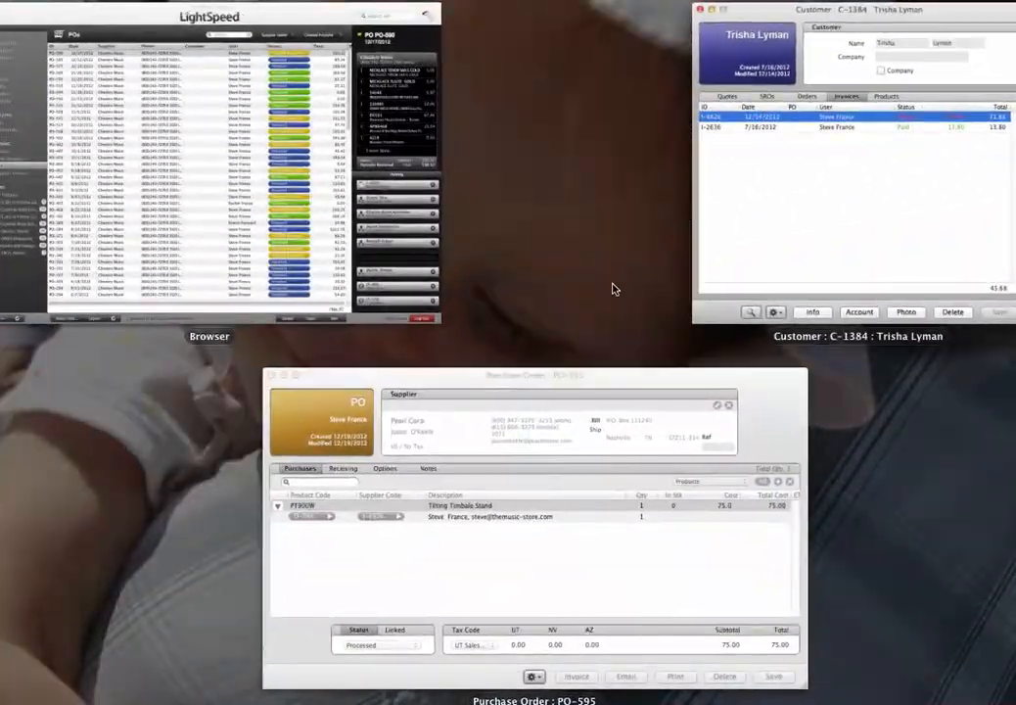
Delete the Tilting Timbale Stand line from the Pearl Corp purchase order, choosing to re-request the linked order requests
left_click(578, 440)
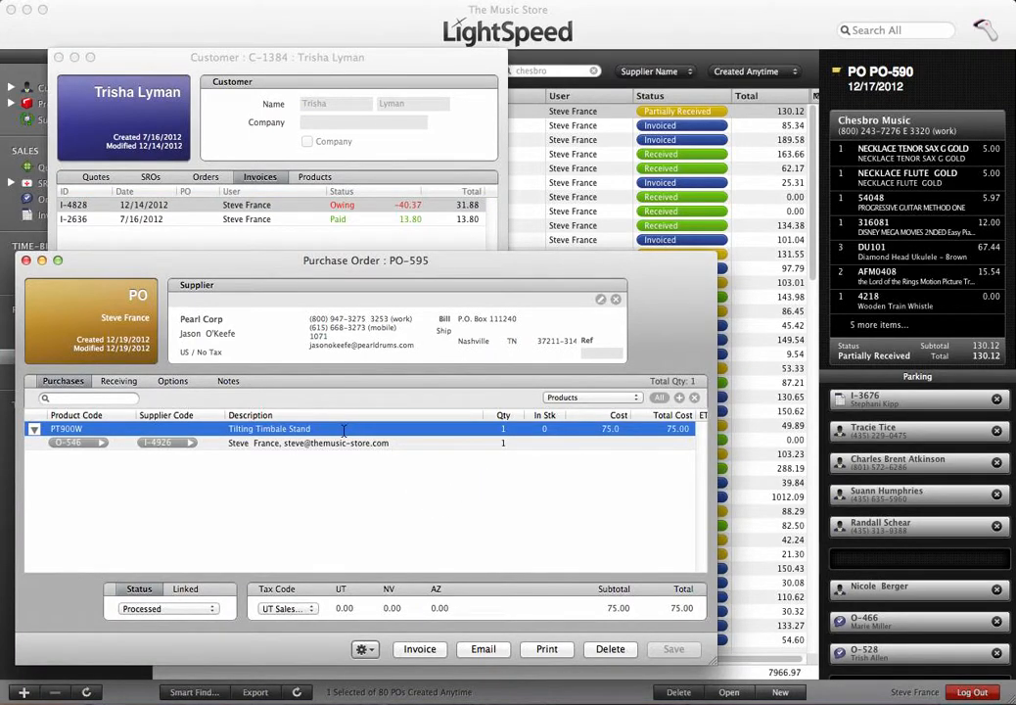
left_click(345, 481)
left_click(314, 432)
left_click(608, 649)
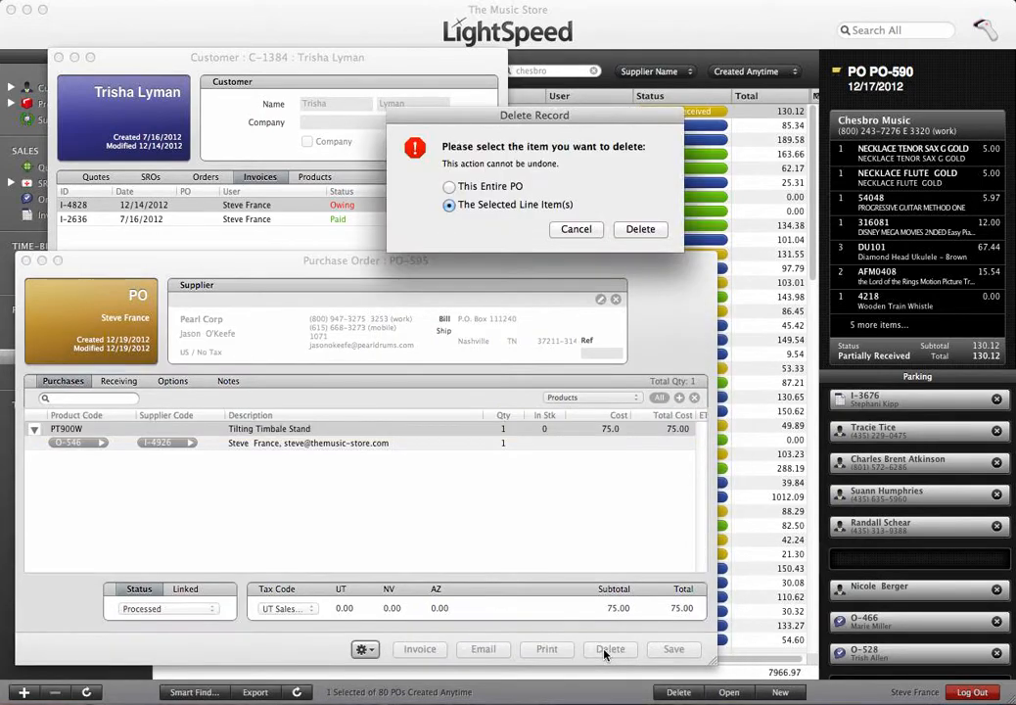
key("Return")
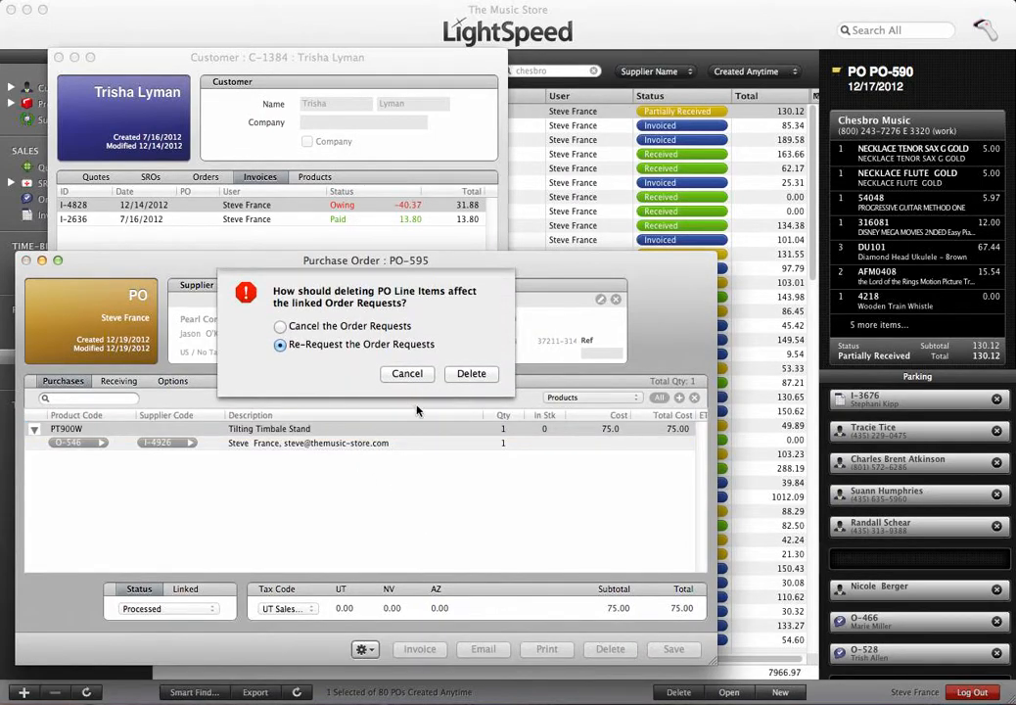
left_click(468, 373)
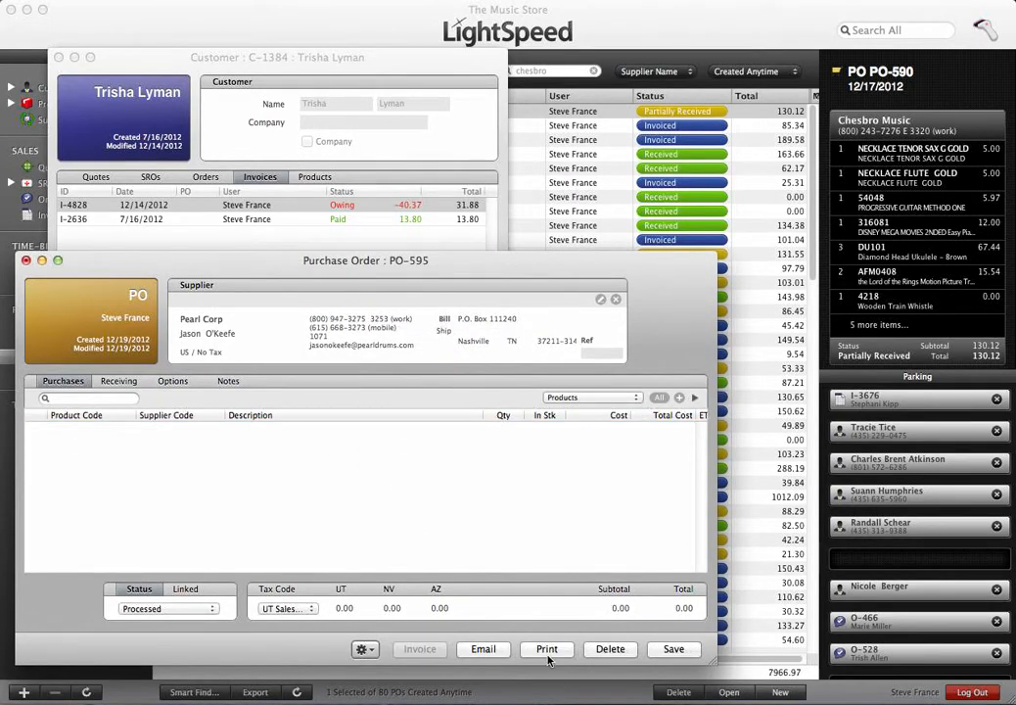
Save the Pearl Corp purchase order and return to the customer's record
left_click(364, 649)
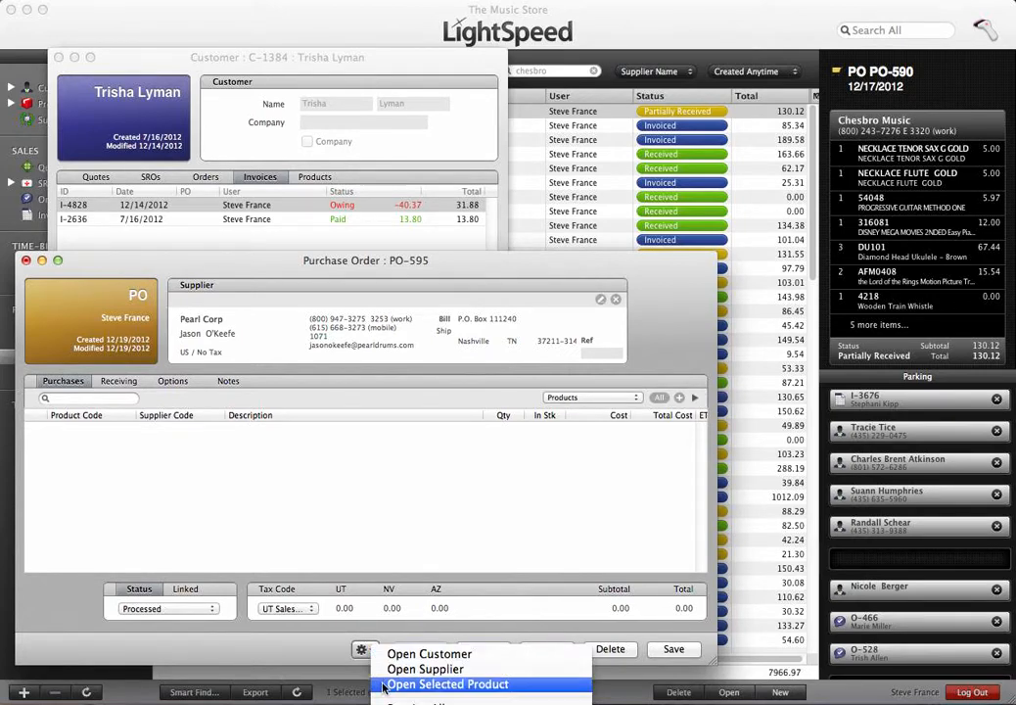
mouse_move(385, 702)
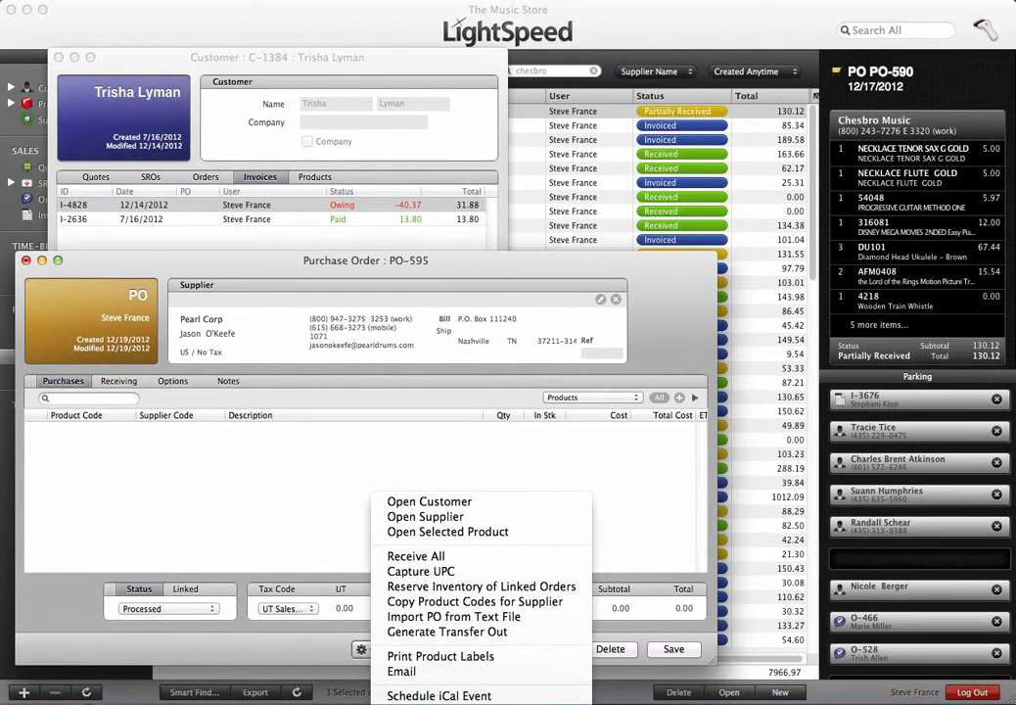
left_click(343, 456)
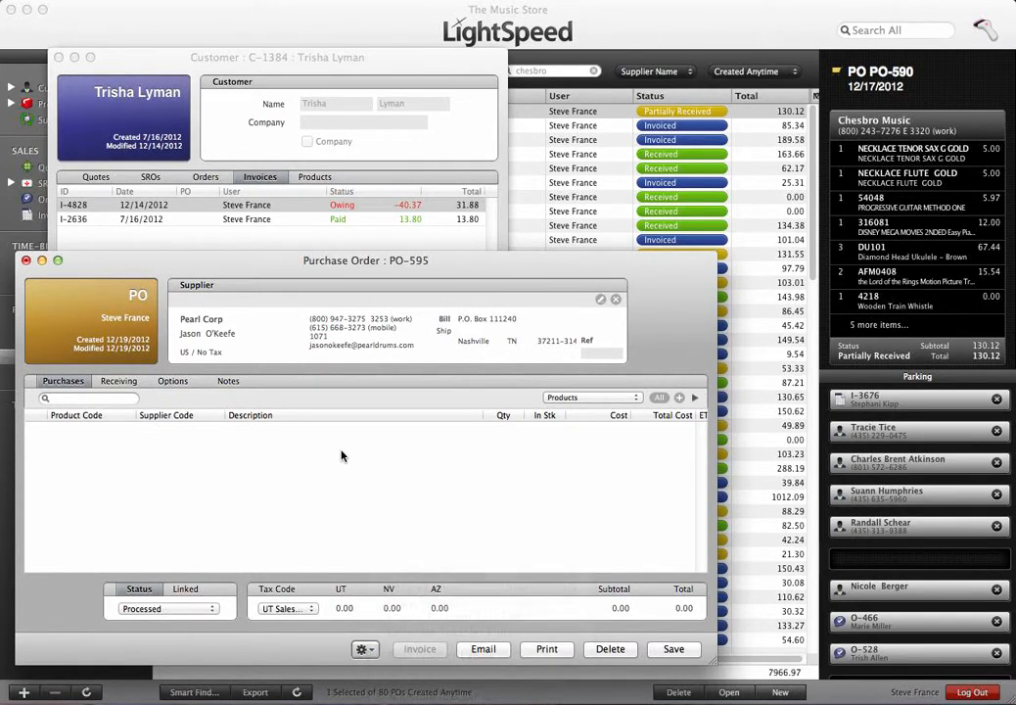
left_click(678, 650)
left_click(383, 355)
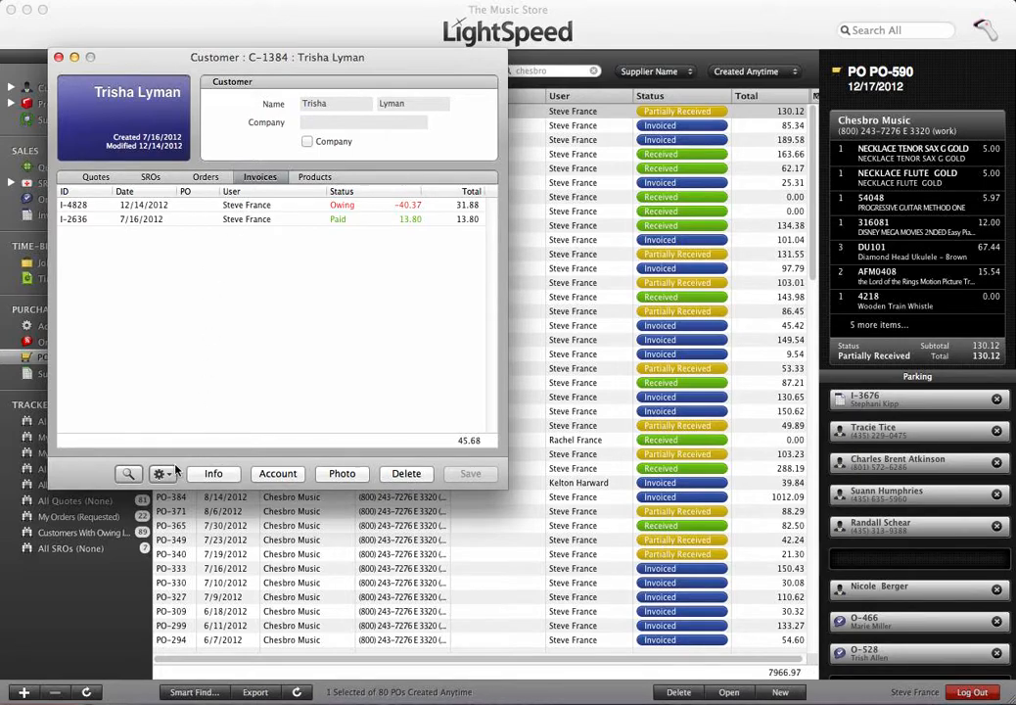
Refresh the customer's invoice history and check the payments on the 12/14/2012 invoice
left_click(145, 176)
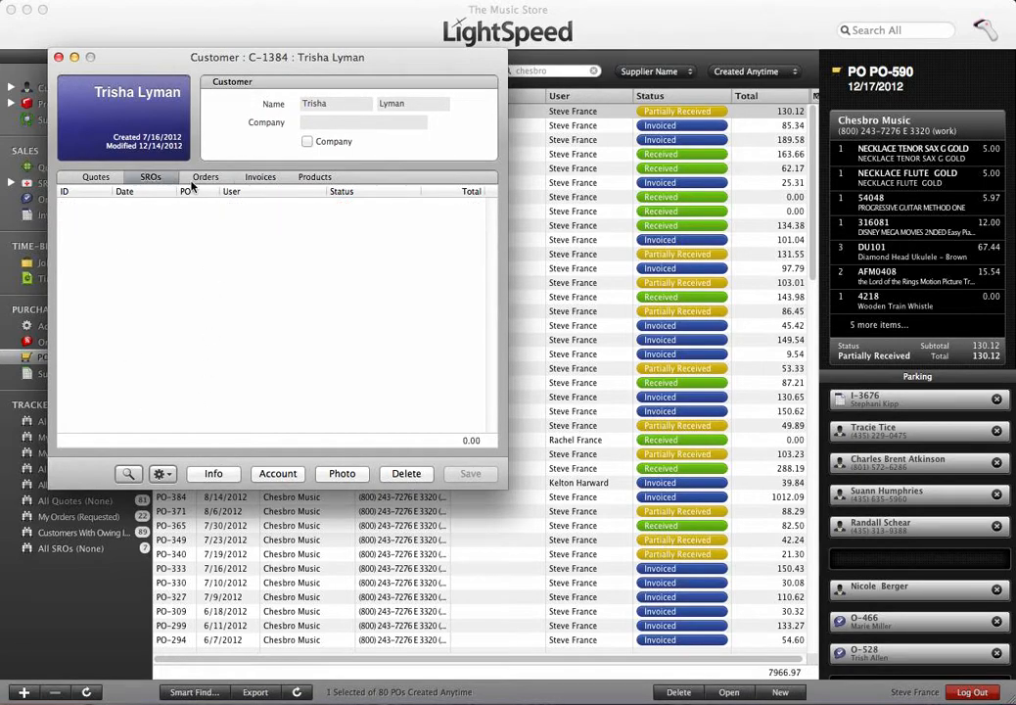
left_click(256, 178)
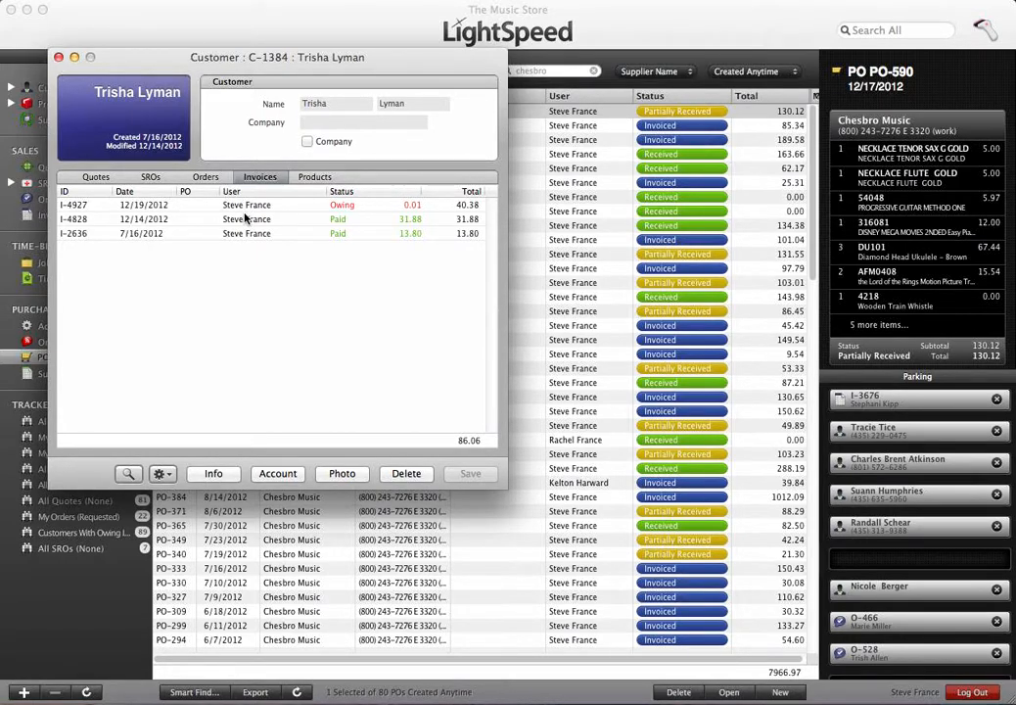
double_click(246, 219)
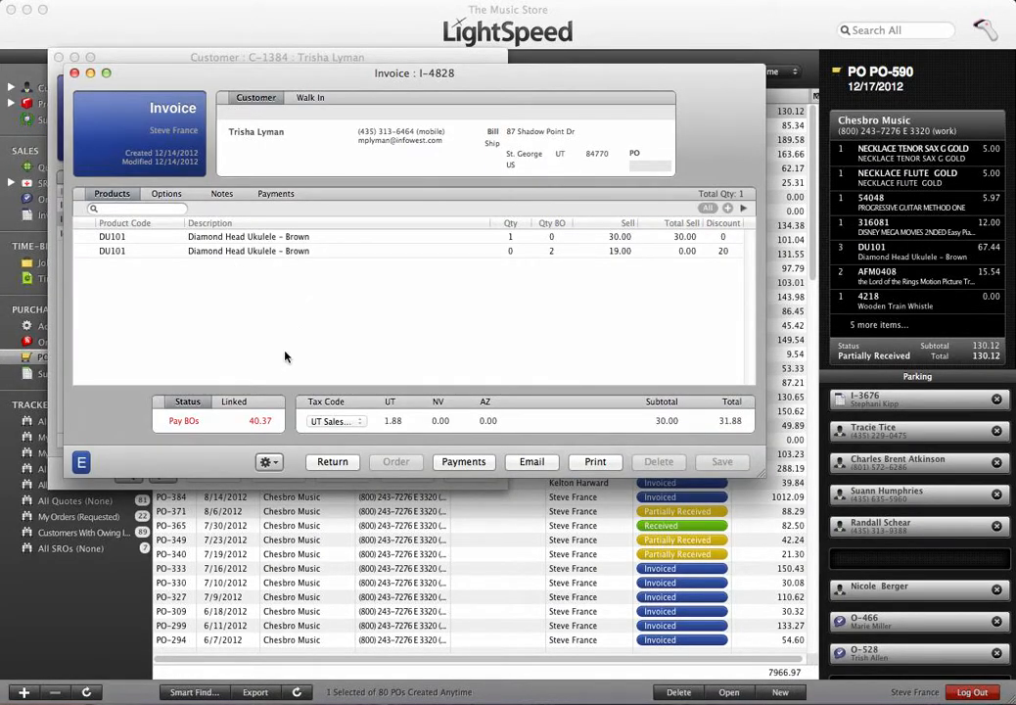
left_click(278, 193)
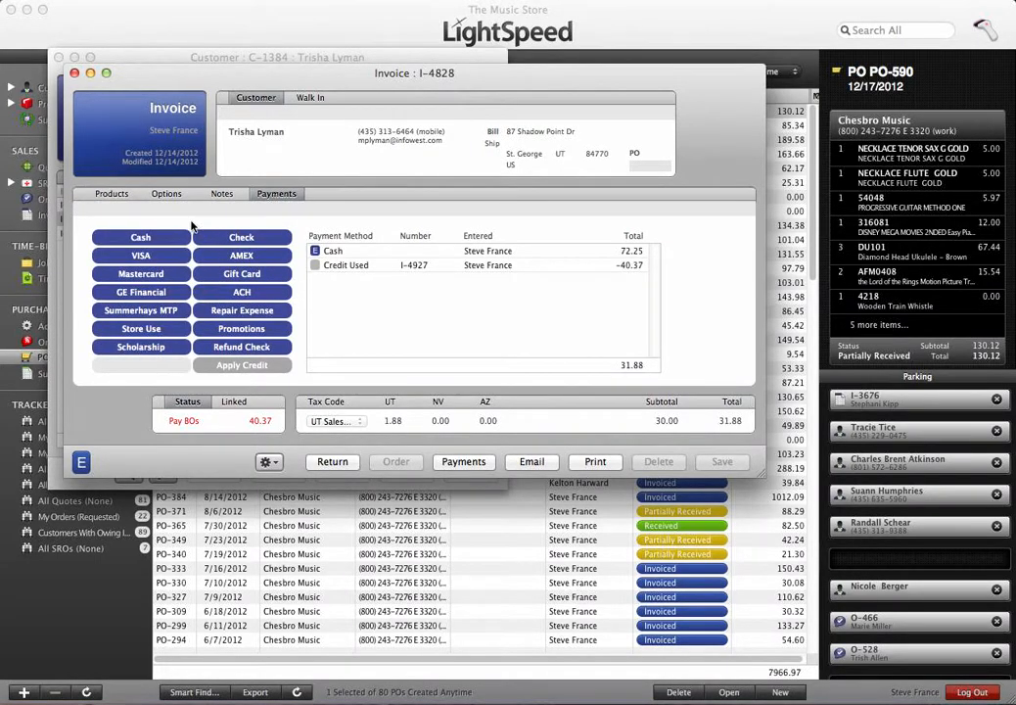
Review the amount owing in the customer's accounts receivable, and close the customer's record
left_click(73, 72)
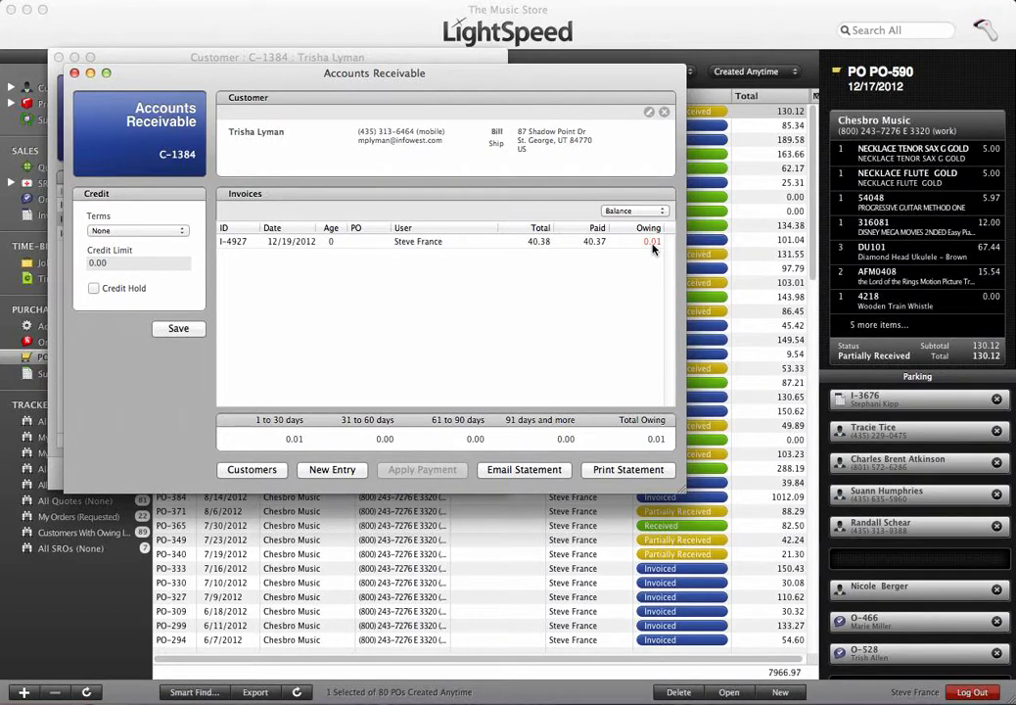
left_click(76, 76)
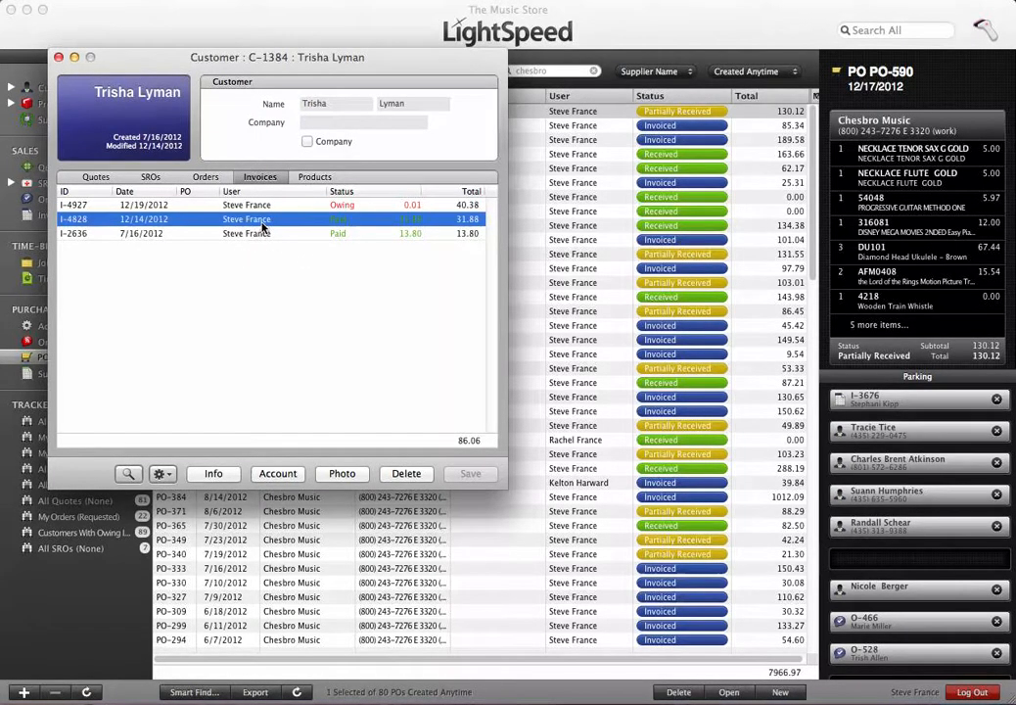
left_click(58, 57)
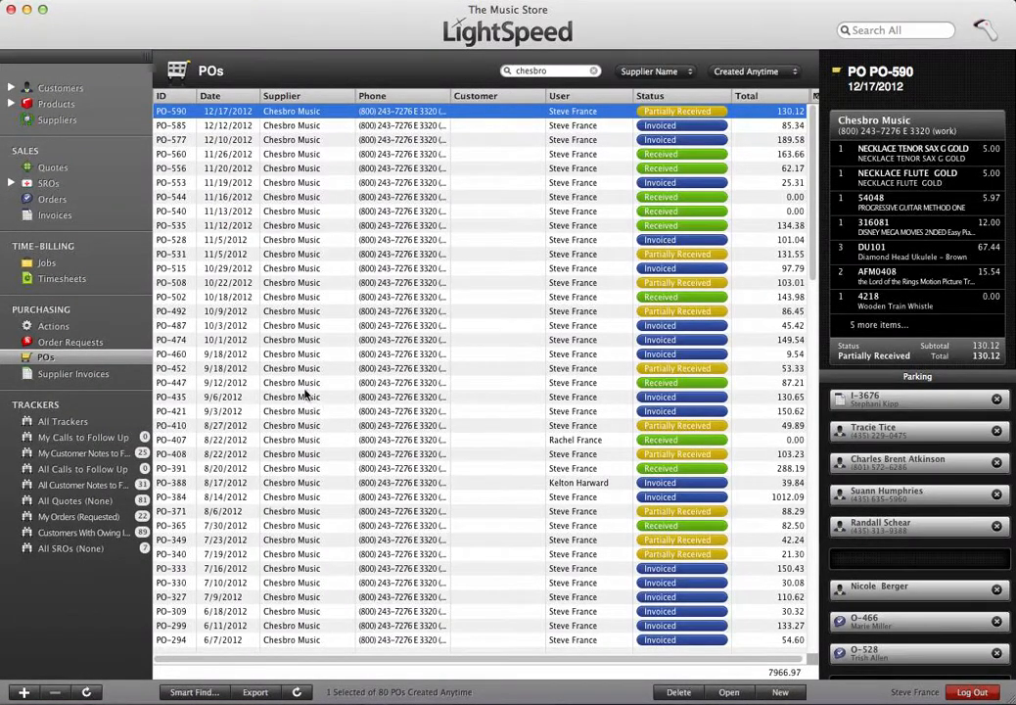